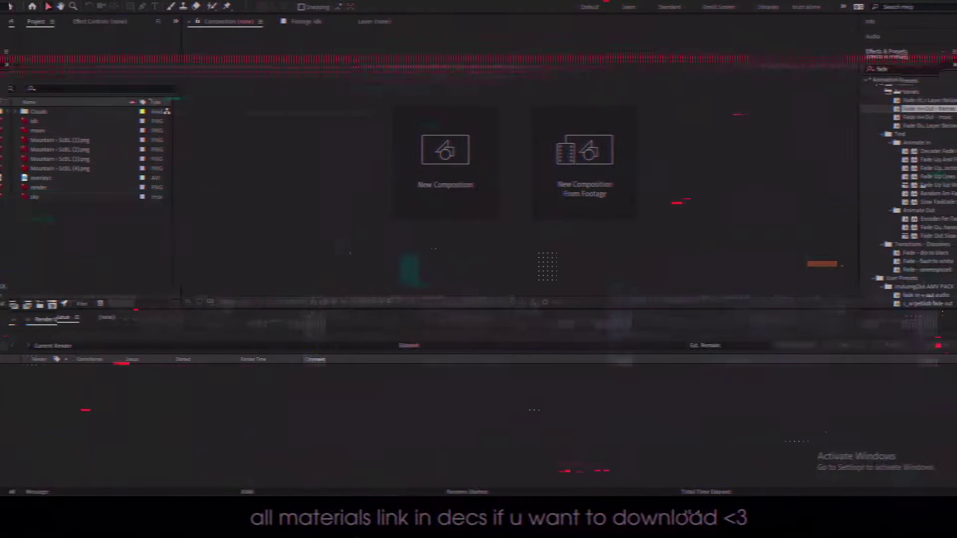
# - Preview the cloud images in the Clouds folder: 003.png, 012.png and the wide cloud
pyautogui.click(5, 112)
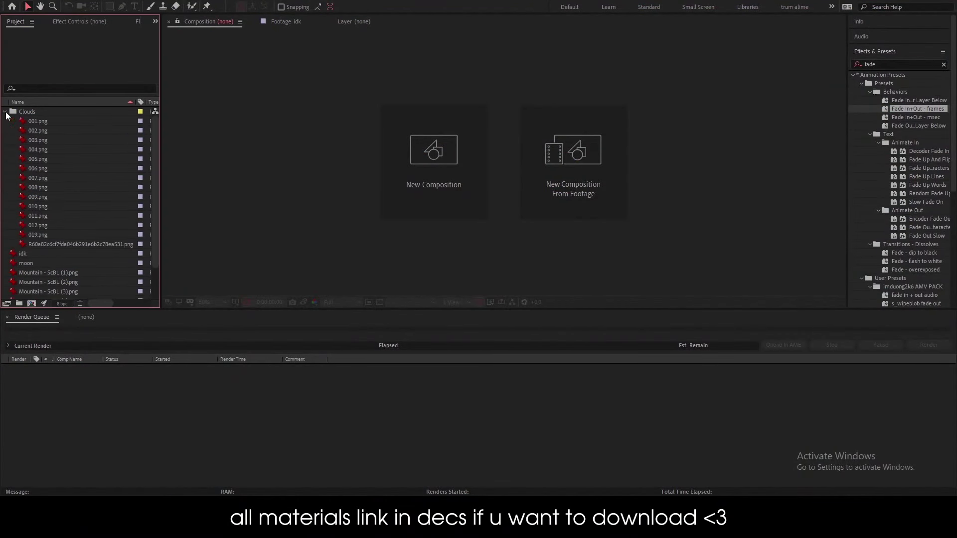
pyautogui.click(55, 122)
pyautogui.click(53, 141)
pyautogui.click(56, 169)
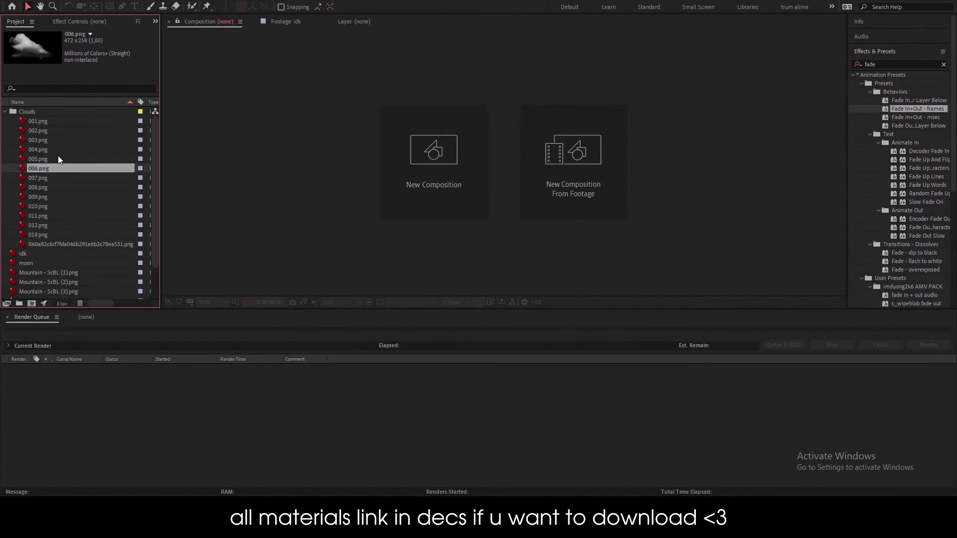
pyautogui.click(55, 142)
pyautogui.doubleClick(54, 143)
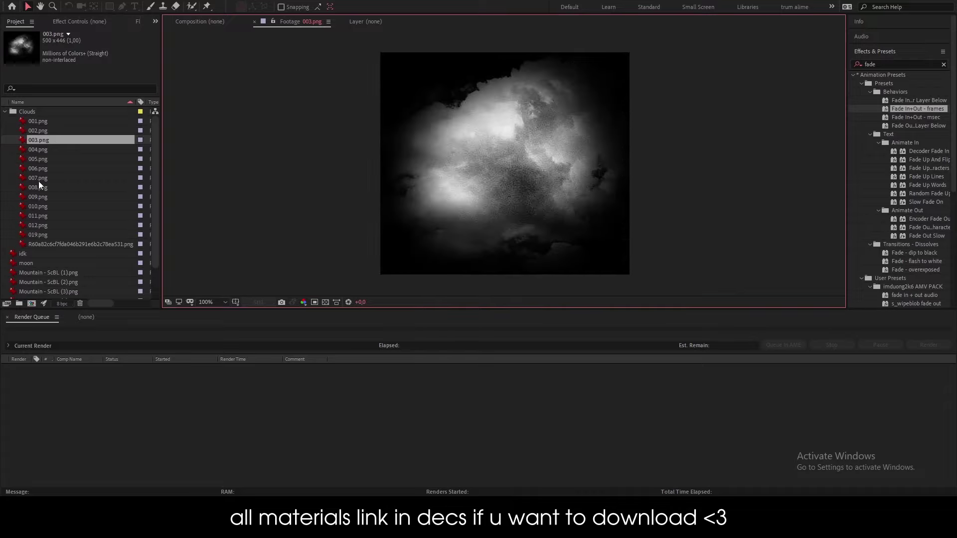
pyautogui.doubleClick(39, 225)
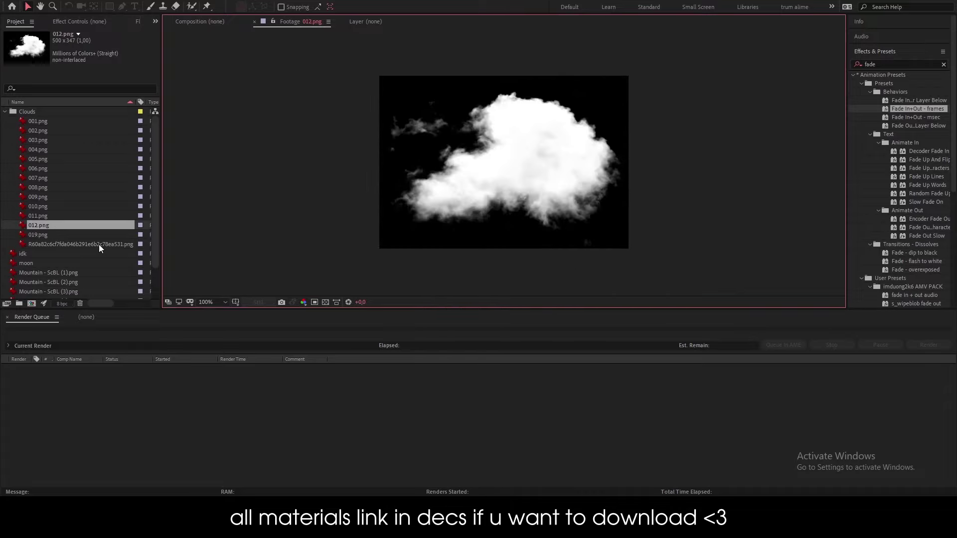
pyautogui.doubleClick(98, 244)
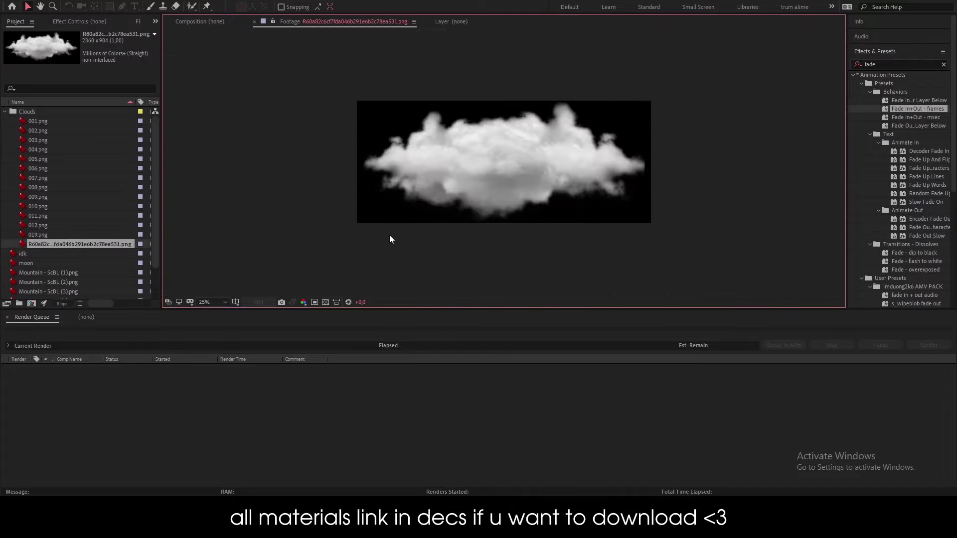
pyautogui.click(5, 112)
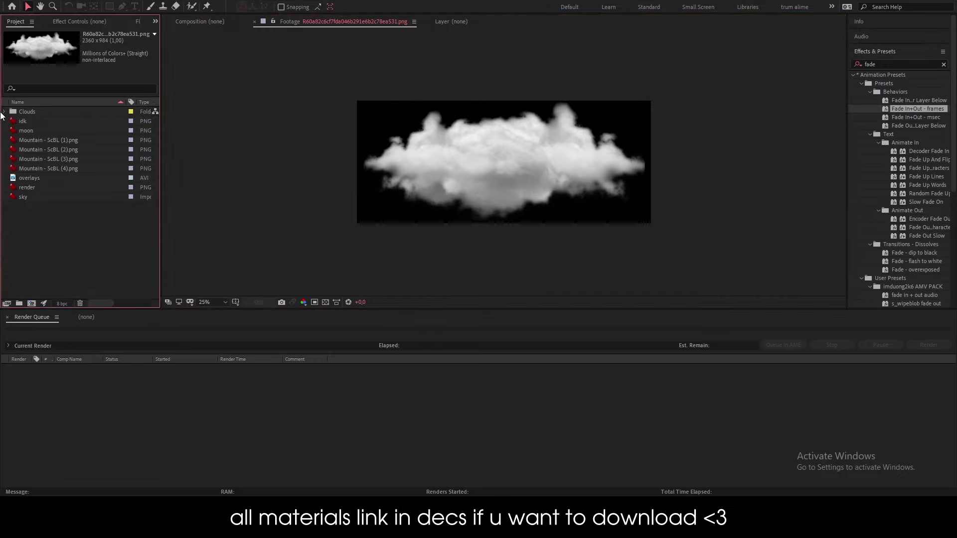
# - Preview the idk torii gate, moon and Mountain - ScBL (1).png images
pyautogui.doubleClick(20, 124)
pyautogui.scroll(2, 336, 181)
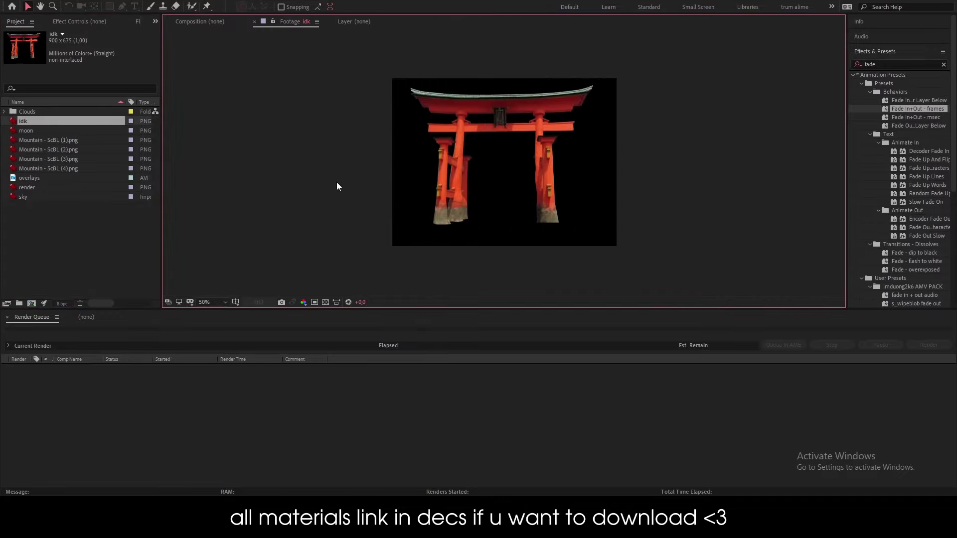
pyautogui.scroll(2, 336, 182)
pyautogui.doubleClick(28, 131)
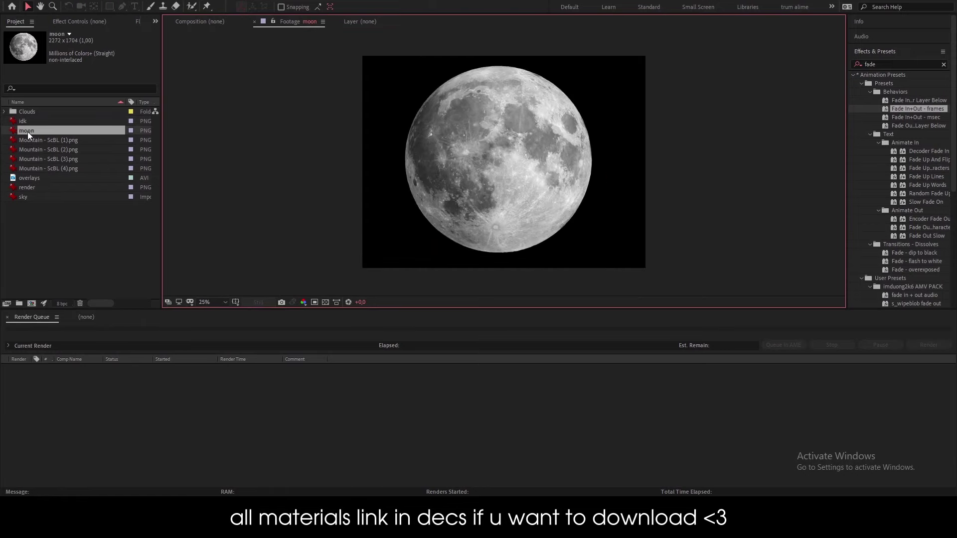
pyautogui.doubleClick(43, 141)
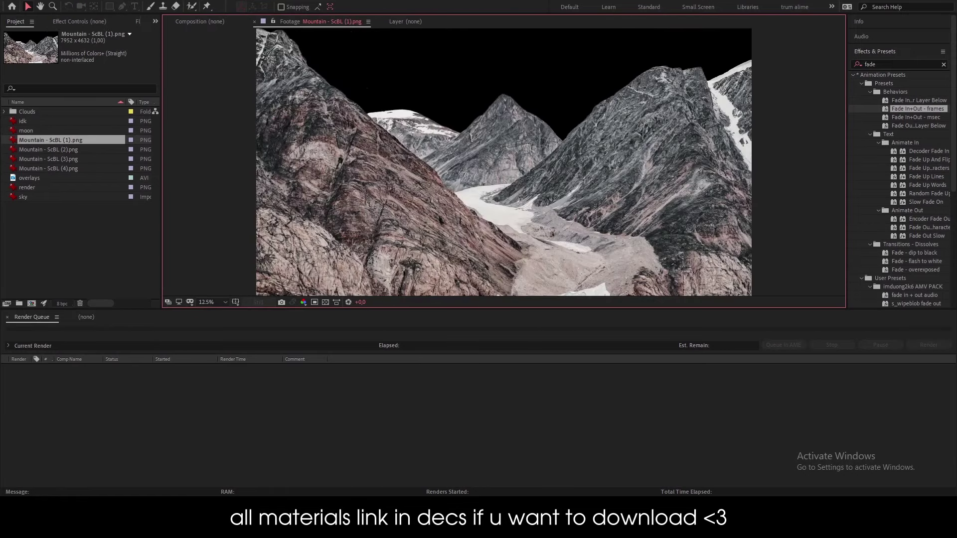
# - Preview the overlays fireworks video, scrubbing ahead to see the fireworks
pyautogui.doubleClick(47, 178)
pyautogui.moveTo(208, 283); pyautogui.dragTo(418, 281)
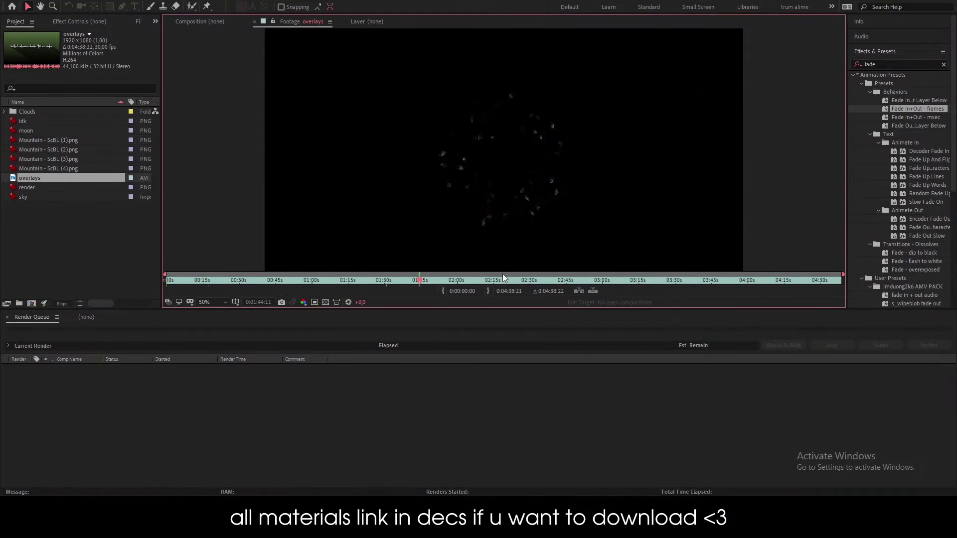
pyautogui.moveTo(523, 281); pyautogui.dragTo(743, 282)
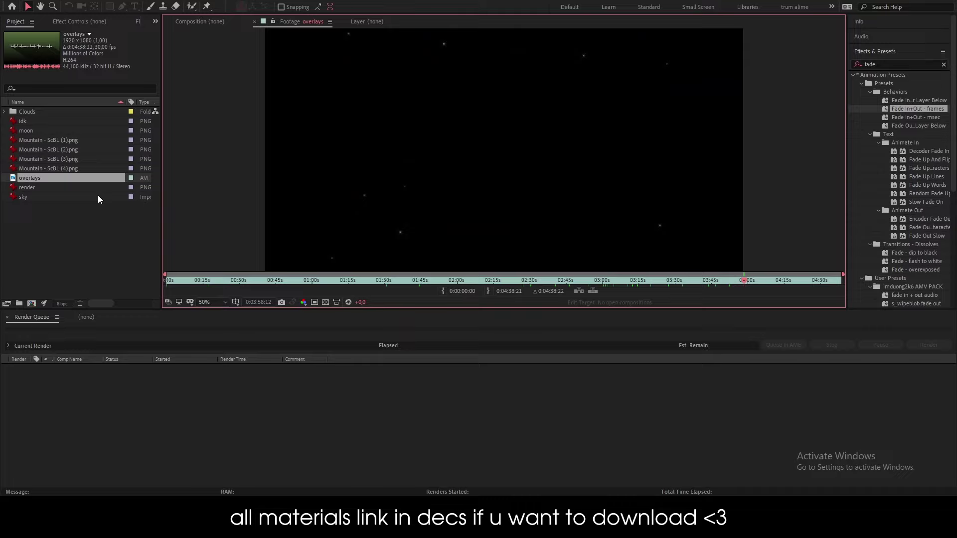
# - Inspect the anime couple render image up close, then view the starry sky image
pyautogui.doubleClick(35, 187)
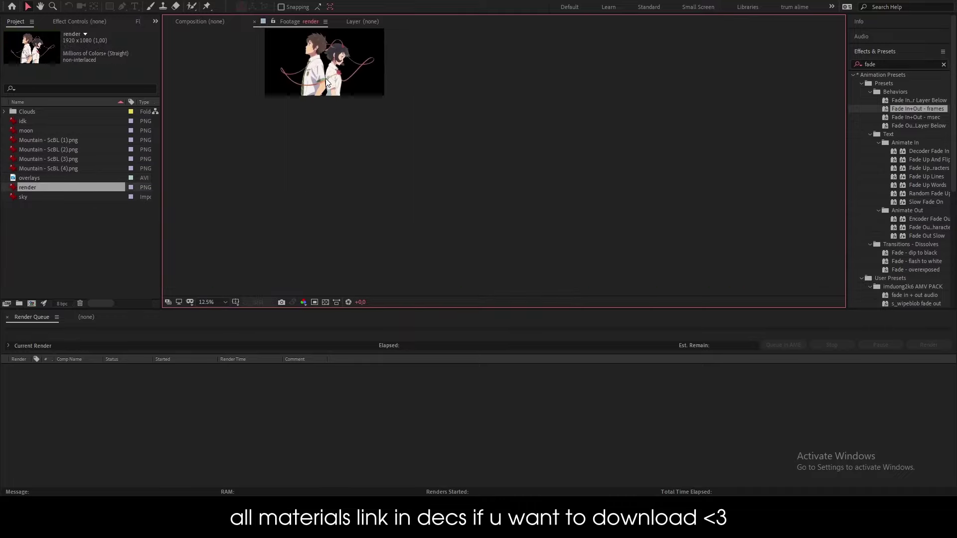
pyautogui.press('h')
pyautogui.moveTo(325, 78); pyautogui.dragTo(493, 177)
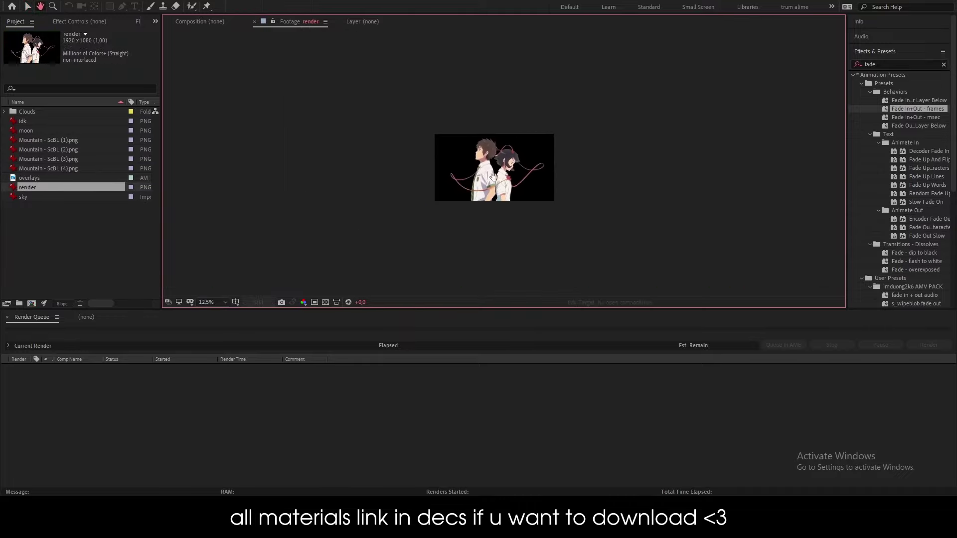
pyautogui.press('v')
pyautogui.scroll(6, 523, 199)
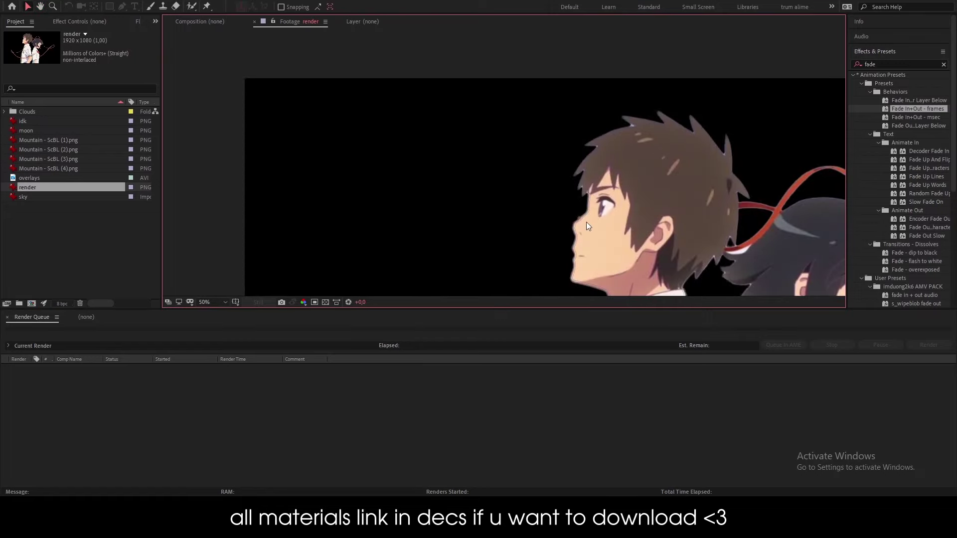
pyautogui.scroll(-3, 587, 226)
pyautogui.press('h')
pyautogui.moveTo(519, 118); pyautogui.dragTo(521, 154)
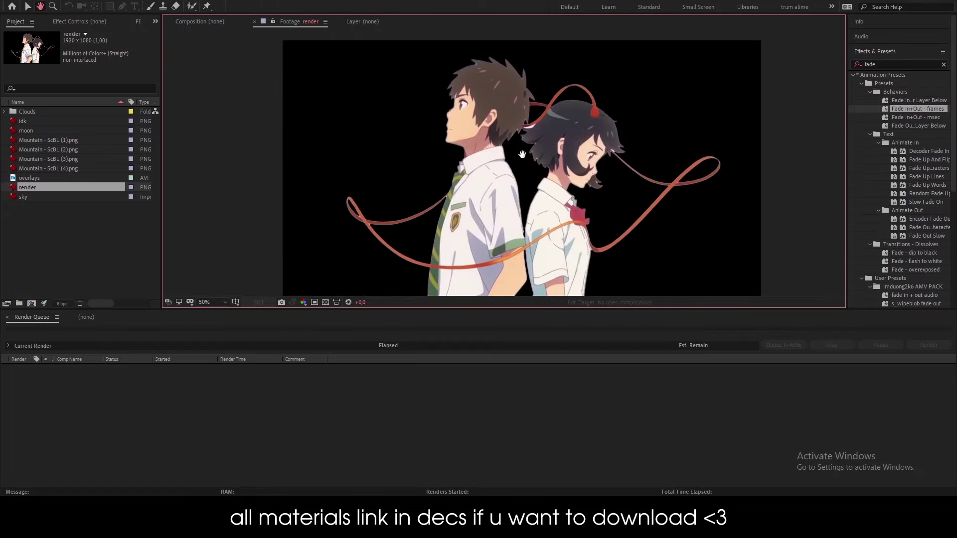
pyautogui.press('v')
pyautogui.doubleClick(43, 196)
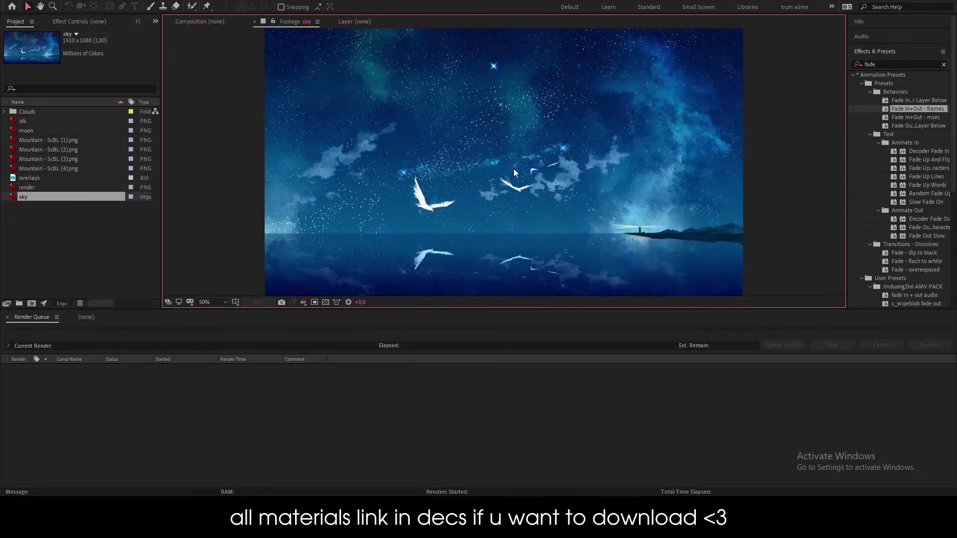
# - Create a new 1920×1080 composition, Comp 1
pyautogui.click(197, 21)
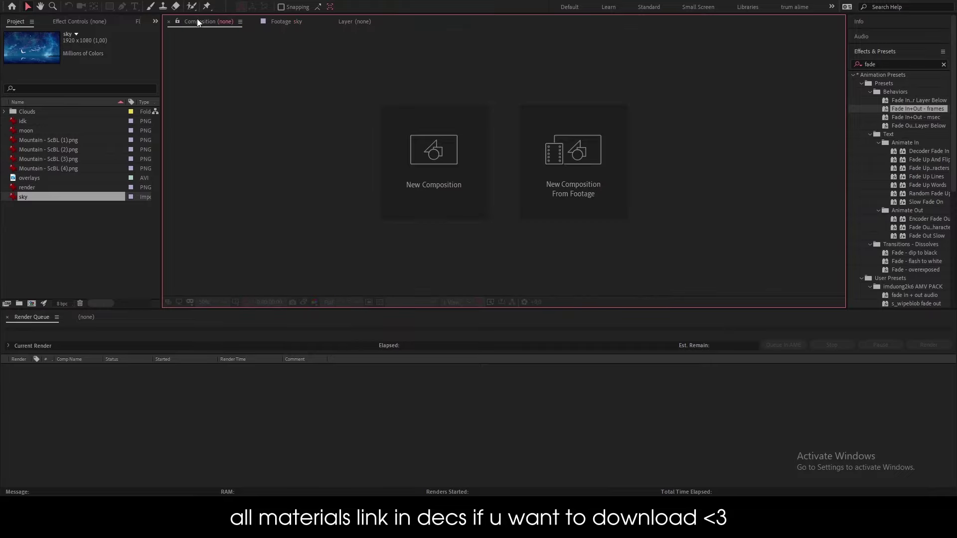
pyautogui.click(32, 303)
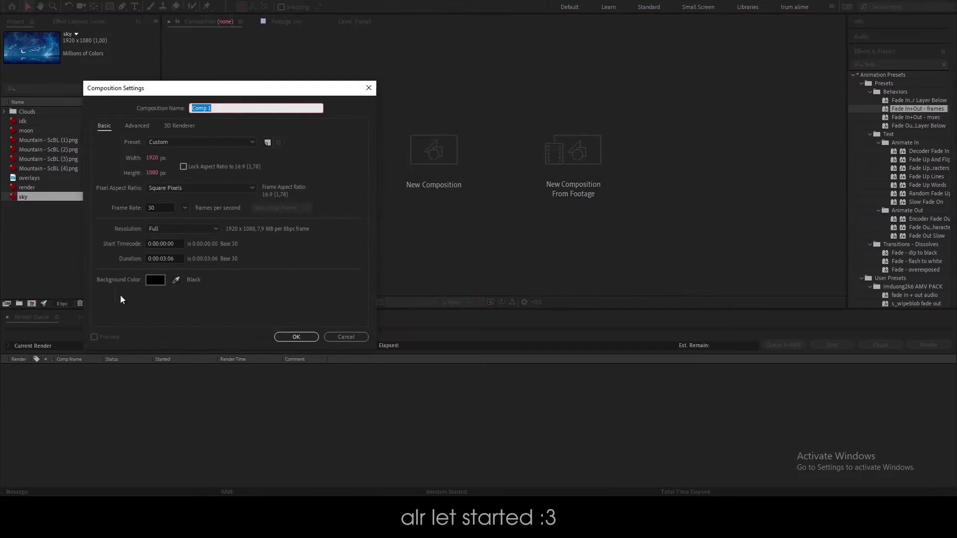
pyautogui.click(296, 337)
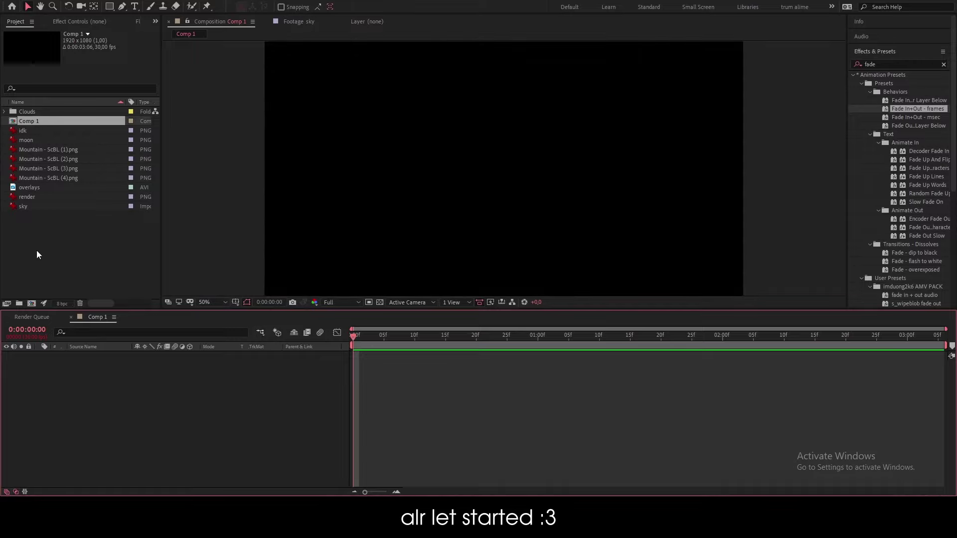
# - Add the render image to Comp 1 with the sky image beneath it
pyautogui.click(37, 254)
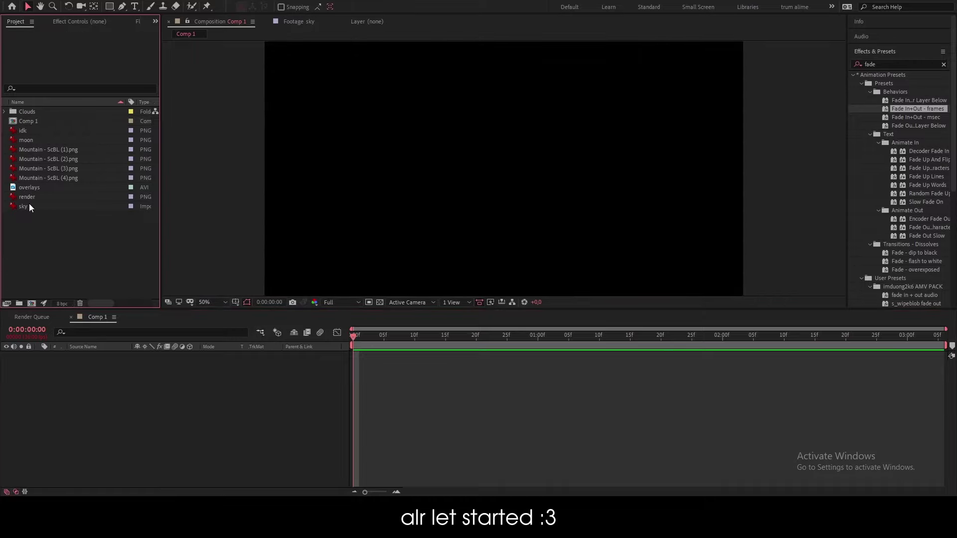
pyautogui.moveTo(31, 196); pyautogui.dragTo(177, 453)
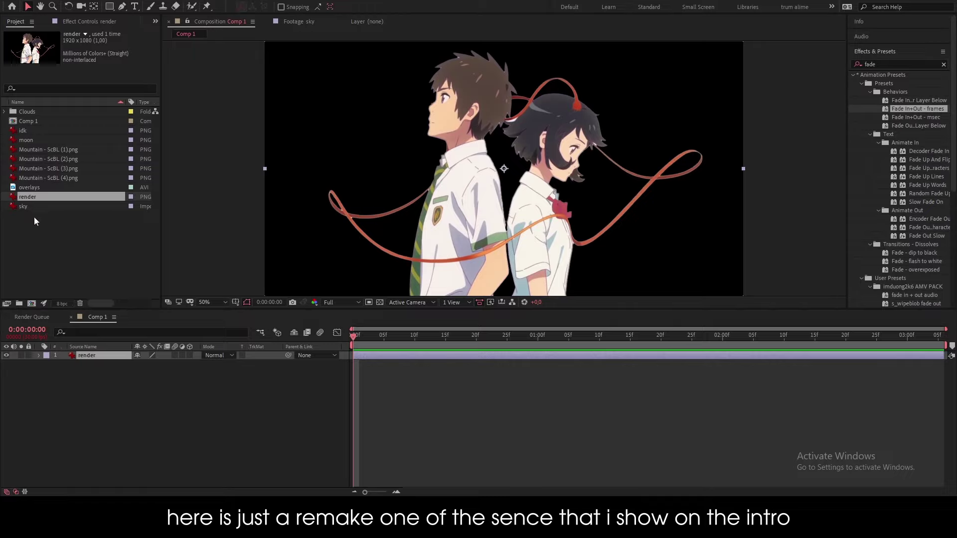
pyautogui.moveTo(36, 208); pyautogui.dragTo(74, 402)
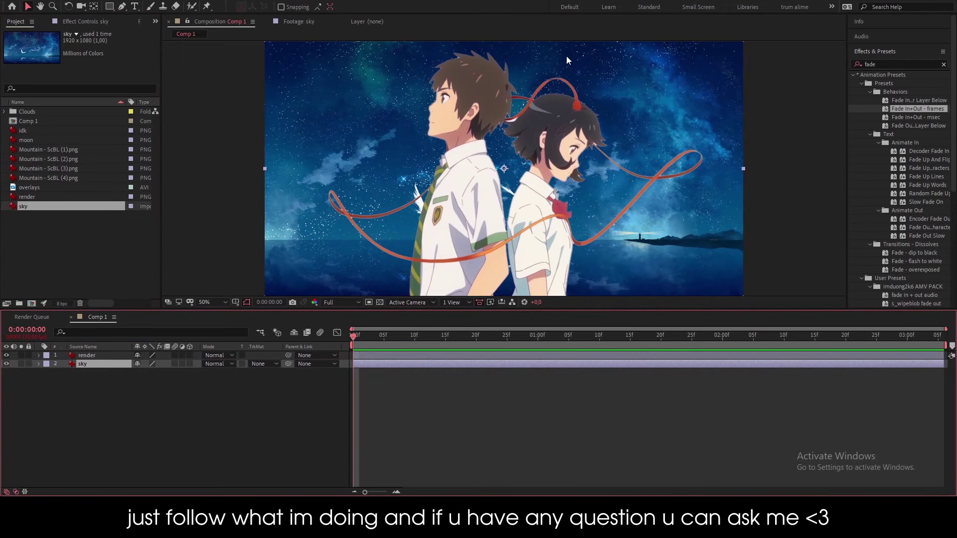
# - Place the idk torii gate layer between the render and sky layers
pyautogui.click(24, 203)
pyautogui.click(32, 138)
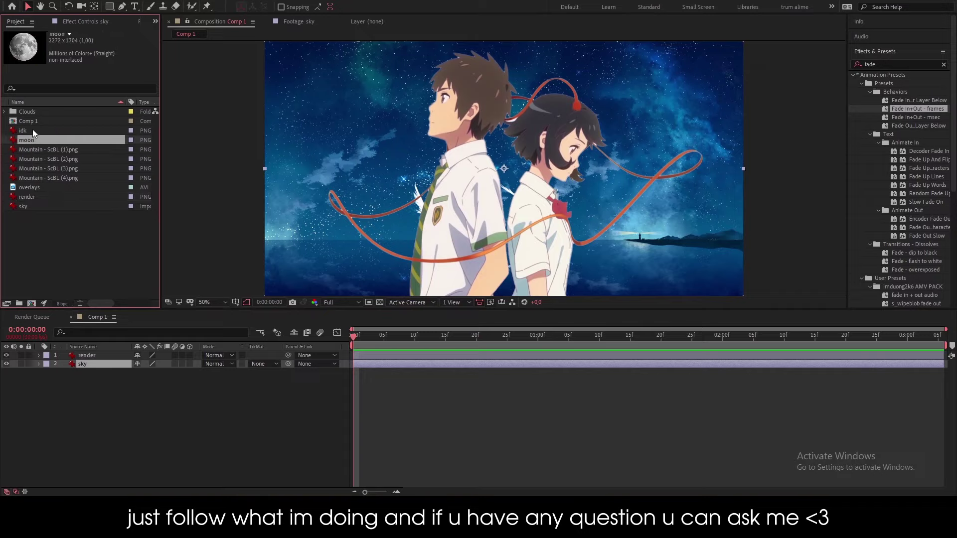
pyautogui.moveTo(32, 131); pyautogui.dragTo(78, 360)
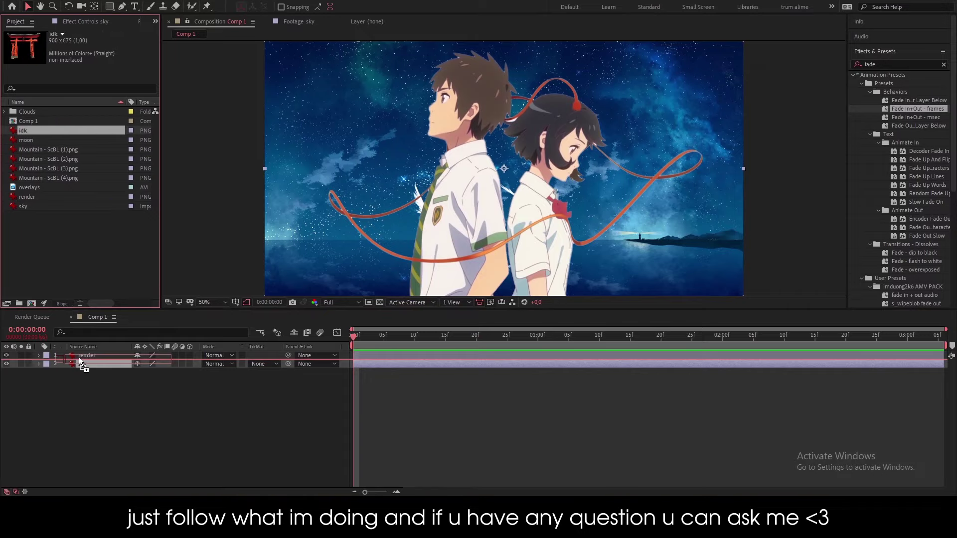
pyautogui.moveTo(78, 357); pyautogui.dragTo(79, 357)
# - Scale idk to 179% and nudge it lower in the frame
pyautogui.press('s')
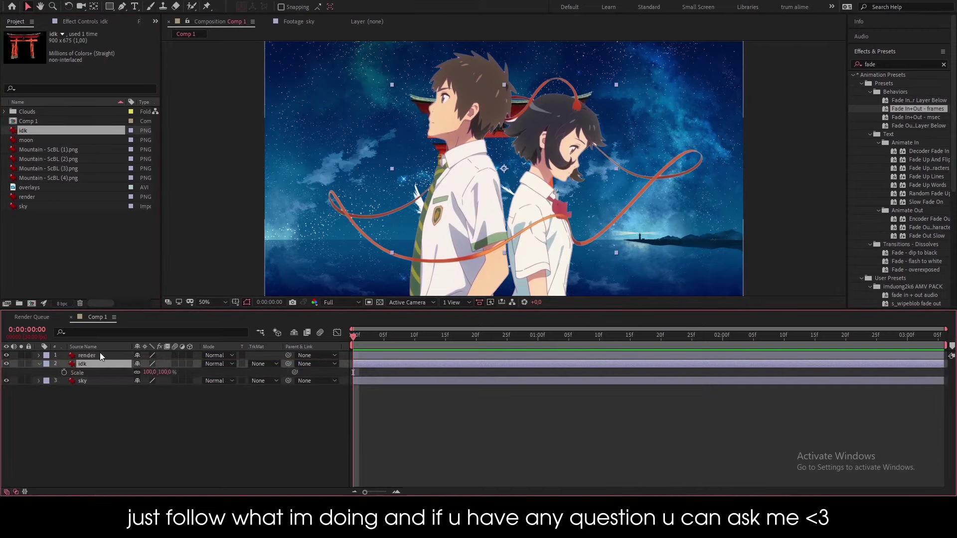
pyautogui.moveTo(153, 375); pyautogui.dragTo(208, 388)
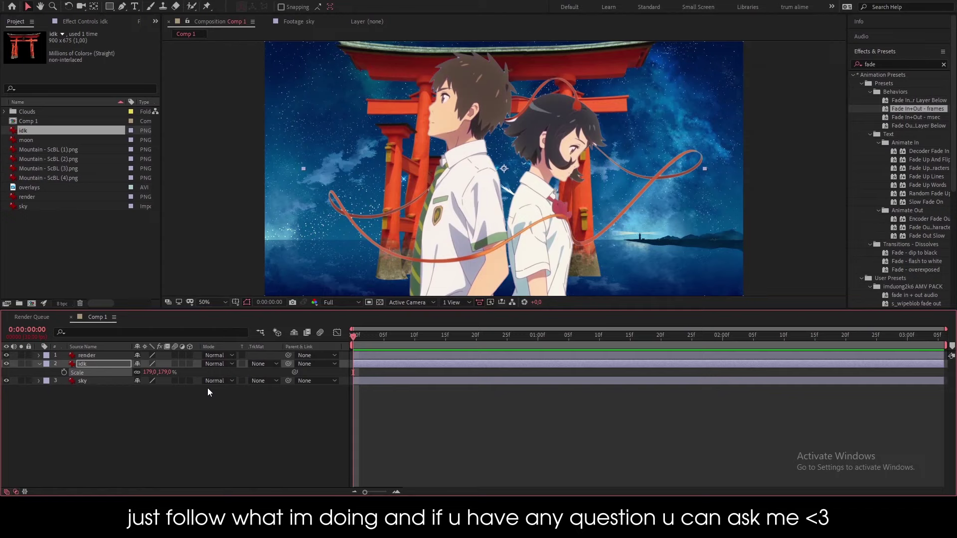
pyautogui.hotkey('shift', 'Down')
pyautogui.hotkey('shift', 'Down')
pyautogui.hotkey('shift', 'Down')
pyautogui.hotkey('shift', 'Down')
pyautogui.hotkey('shift', 'Down')
pyautogui.hotkey('shift', 'Down')
pyautogui.hotkey('shift', 'Down')
pyautogui.hotkey('shift', 'Down')
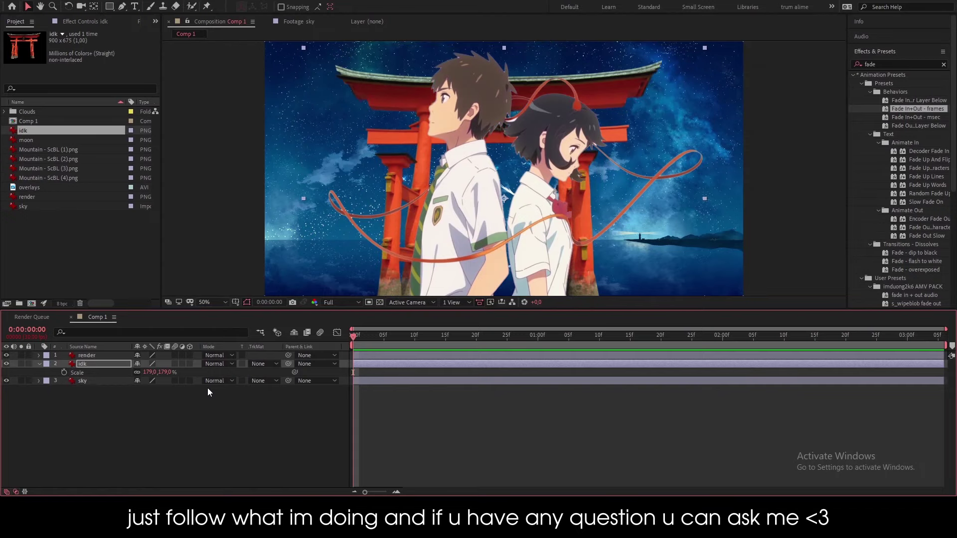
pyautogui.hotkey('shift', 'Down')
pyautogui.hotkey('shift', 'Down')
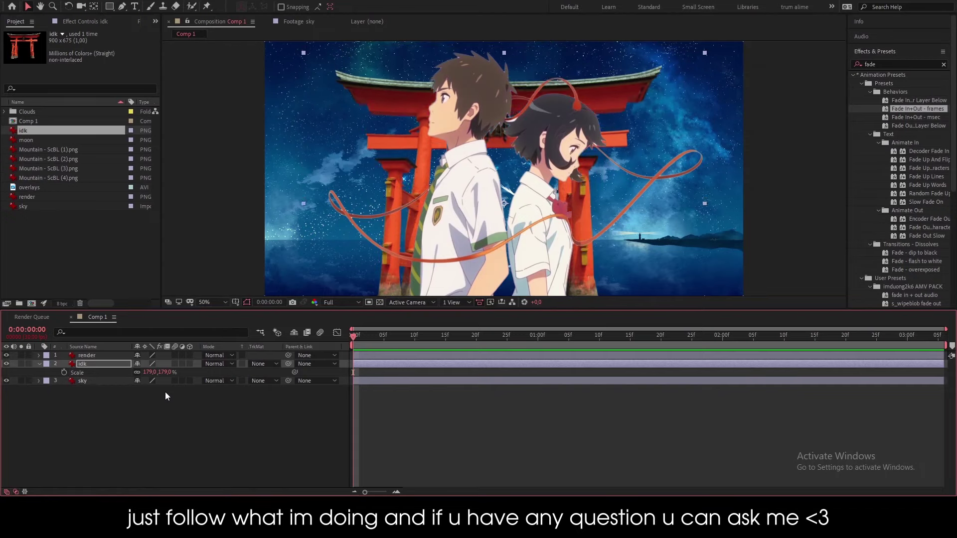
pyautogui.press('p')
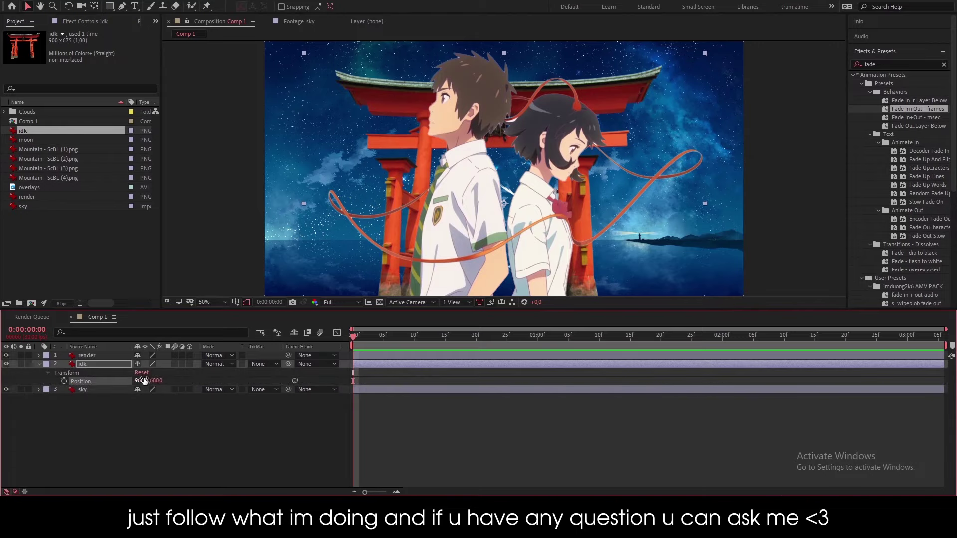
# - Readjust idk's scale to 188% and nudge it slightly upward
pyautogui.press('s')
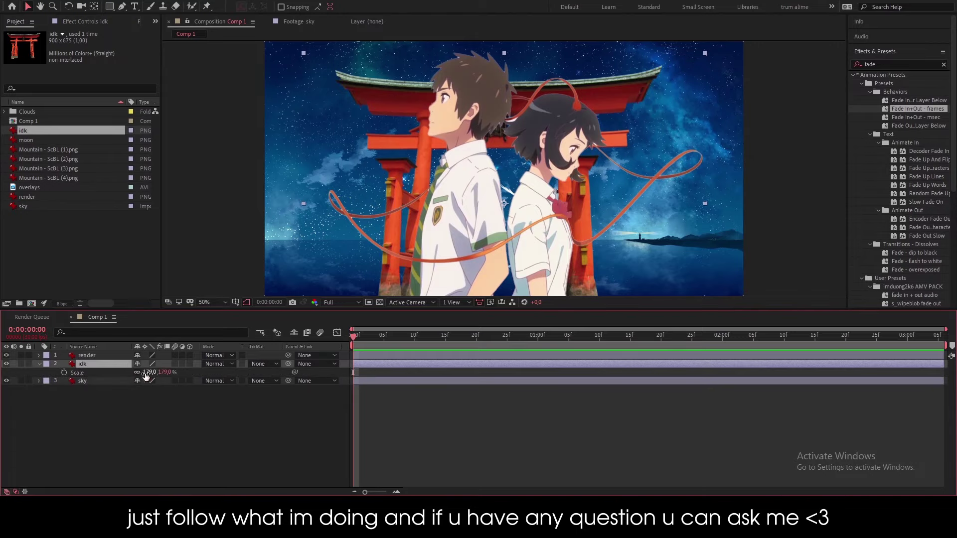
pyautogui.moveTo(149, 372); pyautogui.dragTo(161, 378)
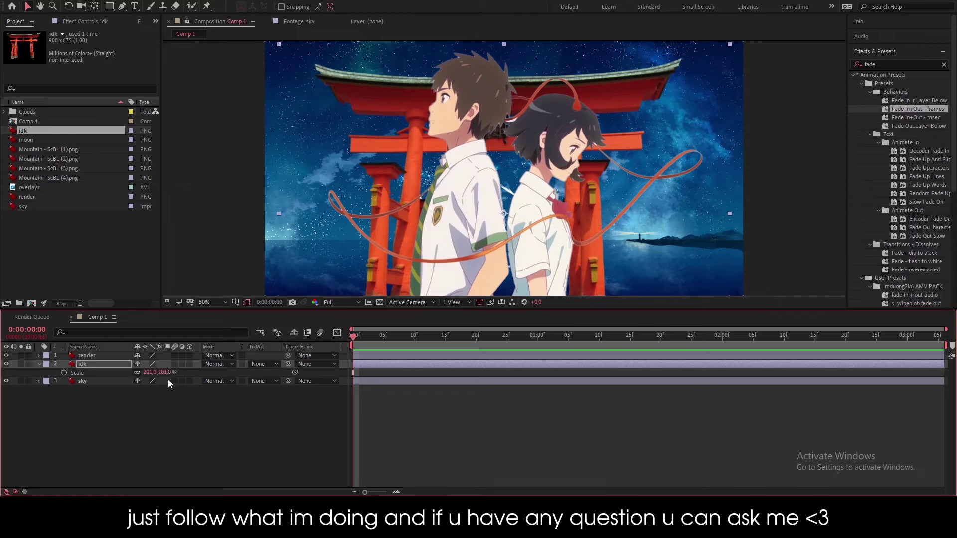
pyautogui.moveTo(152, 376); pyautogui.dragTo(148, 374)
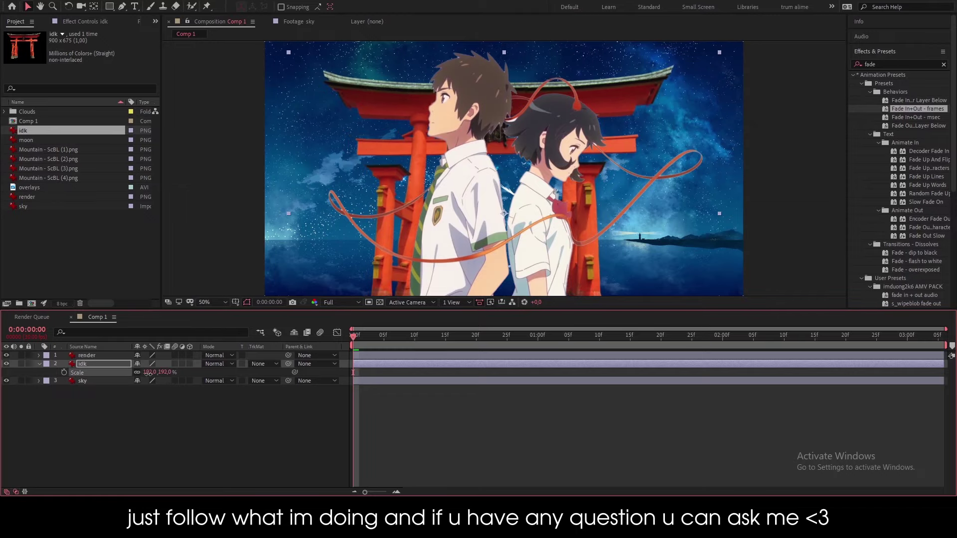
pyautogui.moveTo(148, 374); pyautogui.dragTo(147, 375)
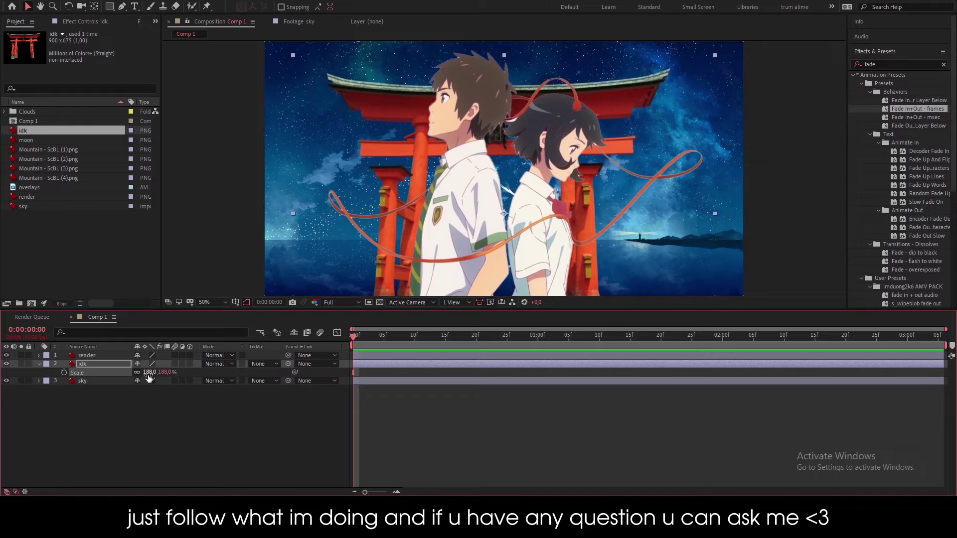
pyautogui.hotkey('shift', 'Up')
pyautogui.hotkey('shift', 'Up')
pyautogui.hotkey('shift', 'Up')
pyautogui.hotkey('shift', 'Up')
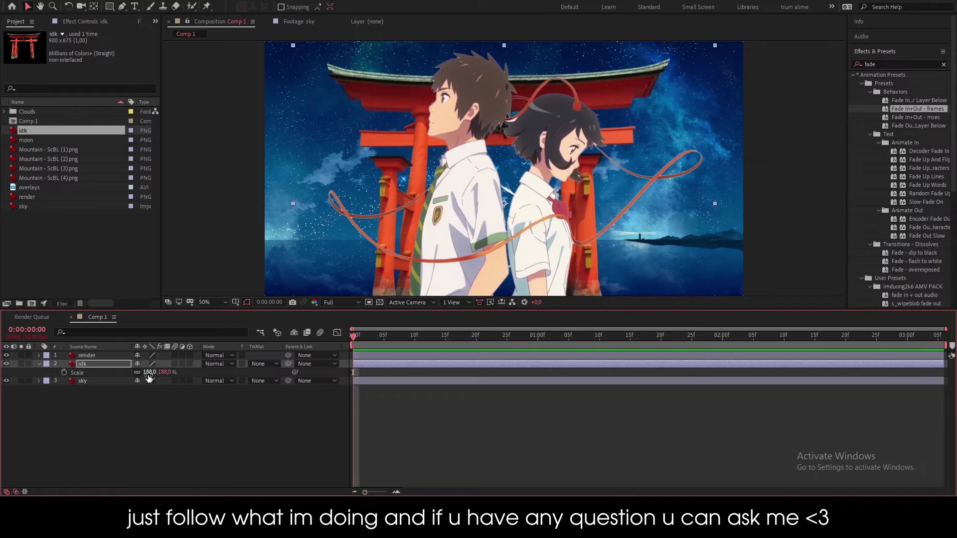
# - Compare the mountain images and add Mountain - ScBL (4).png to the composition
pyautogui.click(182, 424)
pyautogui.click(34, 149)
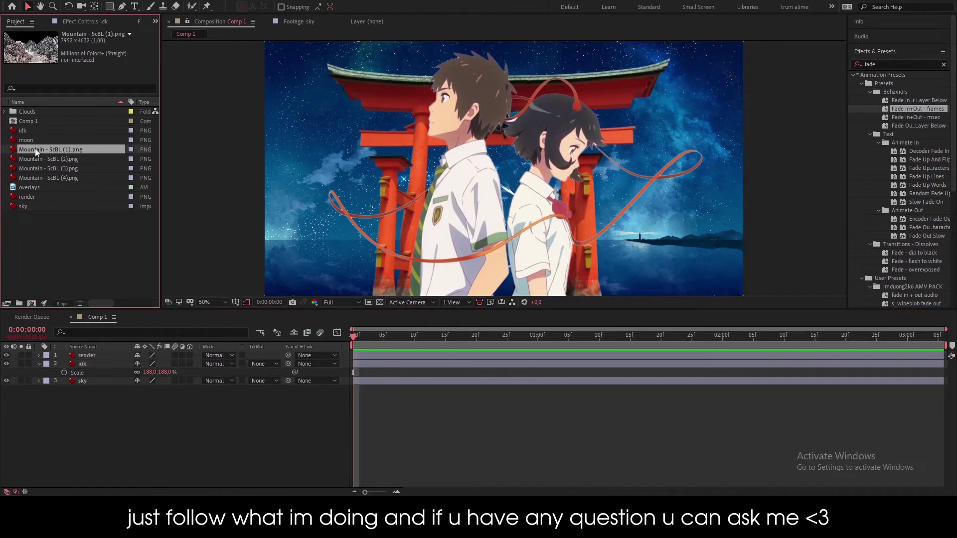
pyautogui.click(59, 161)
pyautogui.click(57, 169)
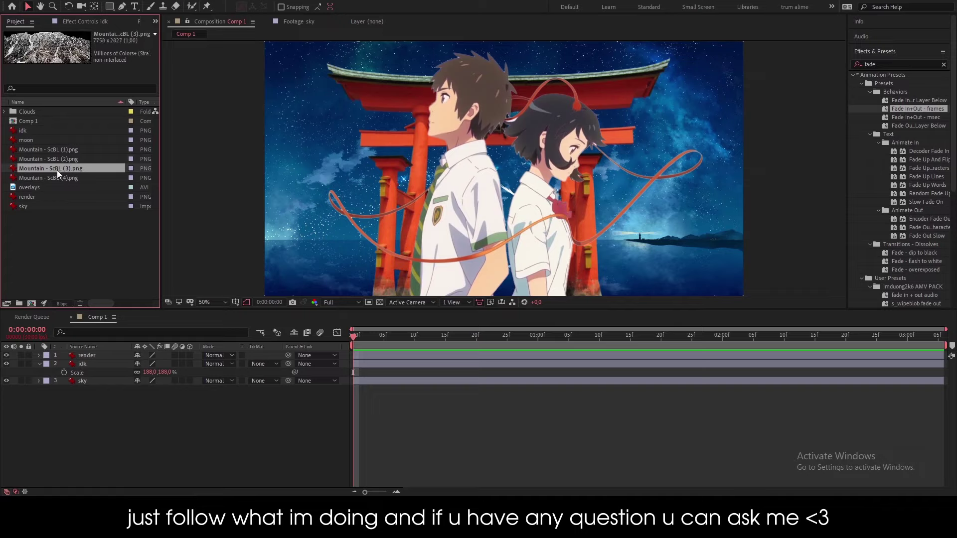
pyautogui.click(58, 178)
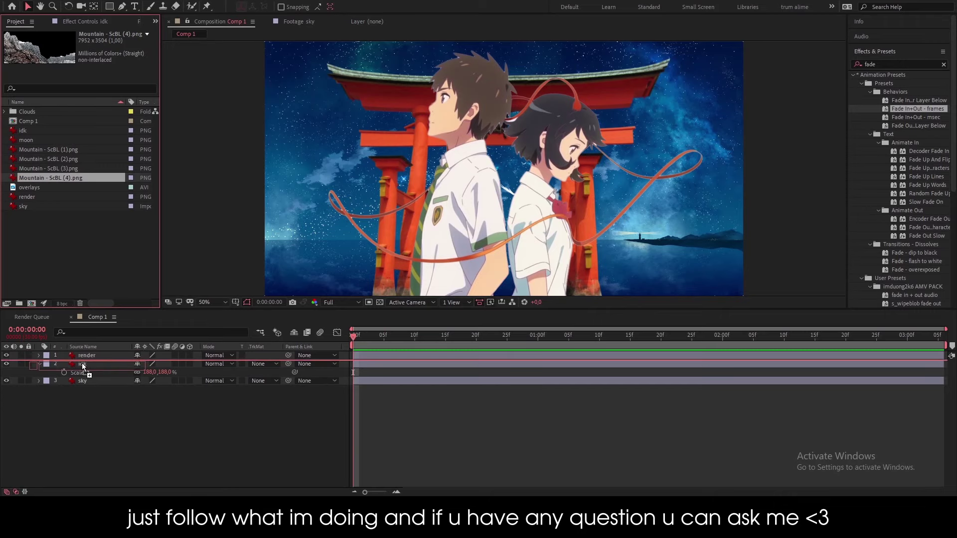
pyautogui.moveTo(62, 177); pyautogui.dragTo(82, 363)
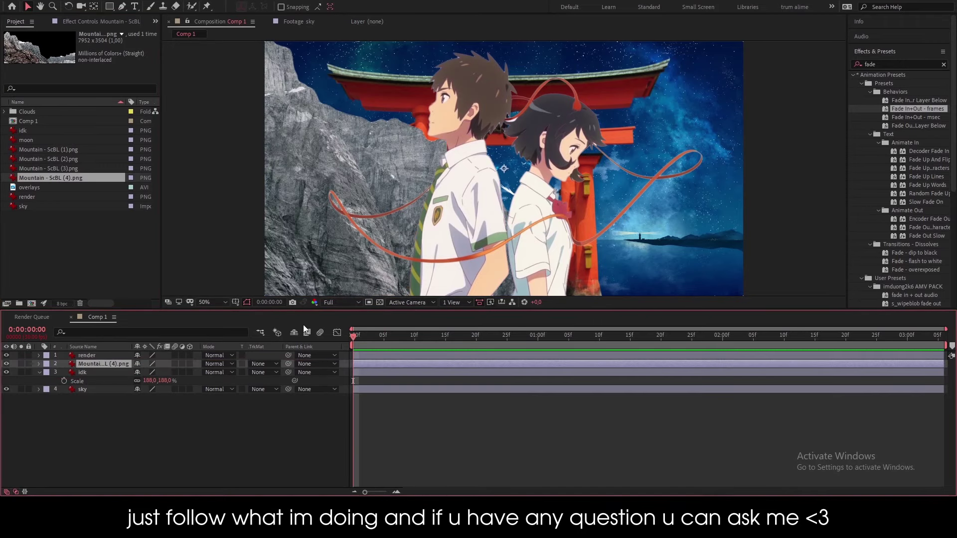
# - Scale the mountain to 24%, move it down-left, and place it beneath idk
pyautogui.press('s')
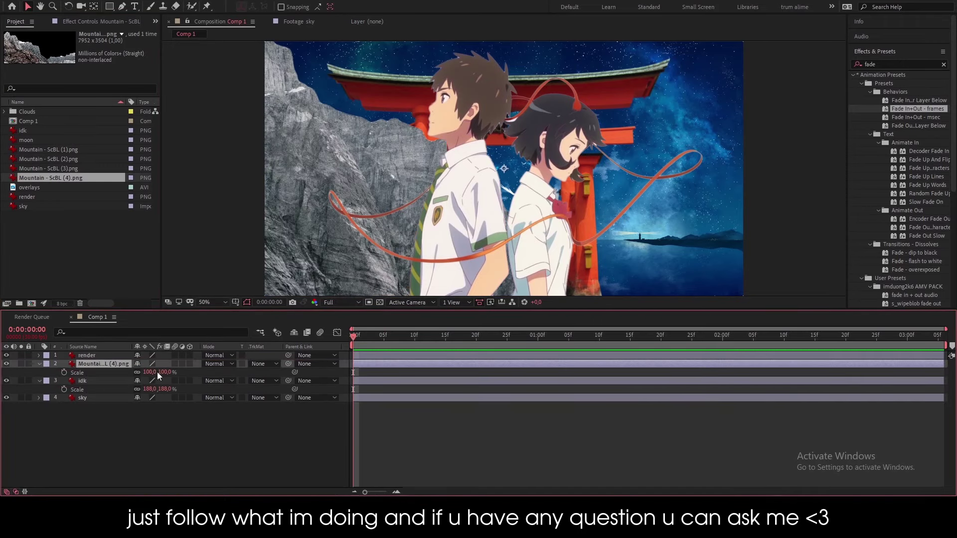
pyautogui.moveTo(150, 372); pyautogui.dragTo(112, 372)
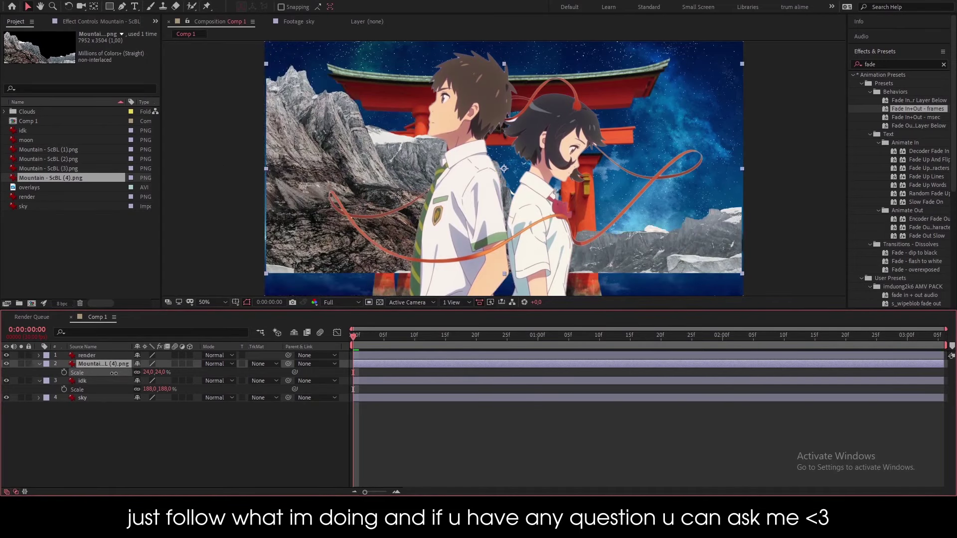
pyautogui.moveTo(340, 160); pyautogui.dragTo(320, 210)
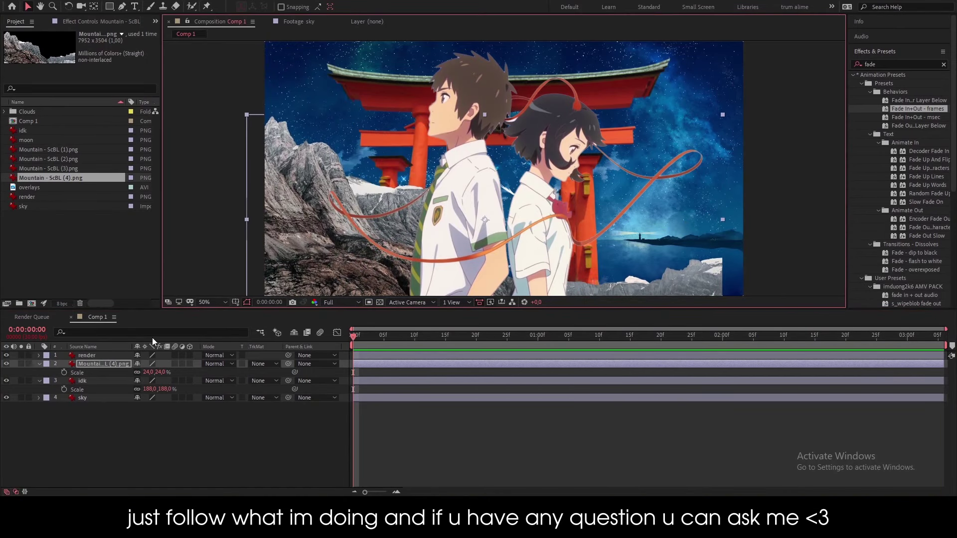
pyautogui.moveTo(108, 362); pyautogui.dragTo(108, 389)
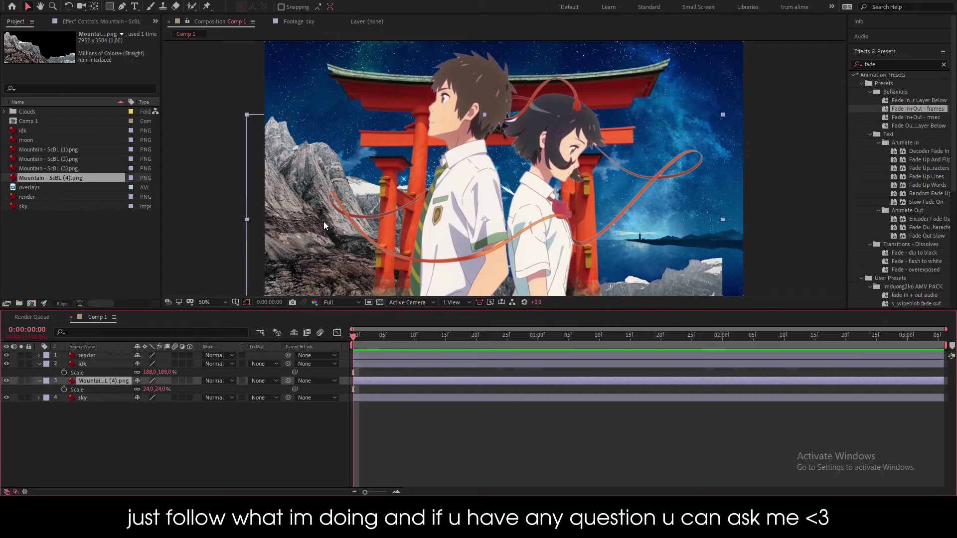
# - Enlarge the mountain to 31% and shift it right along the lower left
pyautogui.click(305, 227)
pyautogui.moveTo(306, 229); pyautogui.dragTo(299, 223)
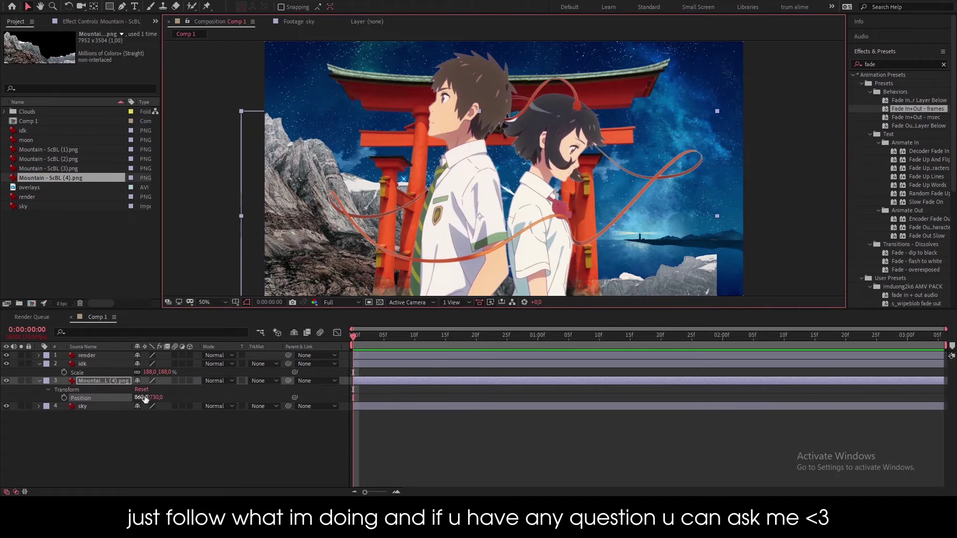
pyautogui.moveTo(146, 389); pyautogui.dragTo(149, 389)
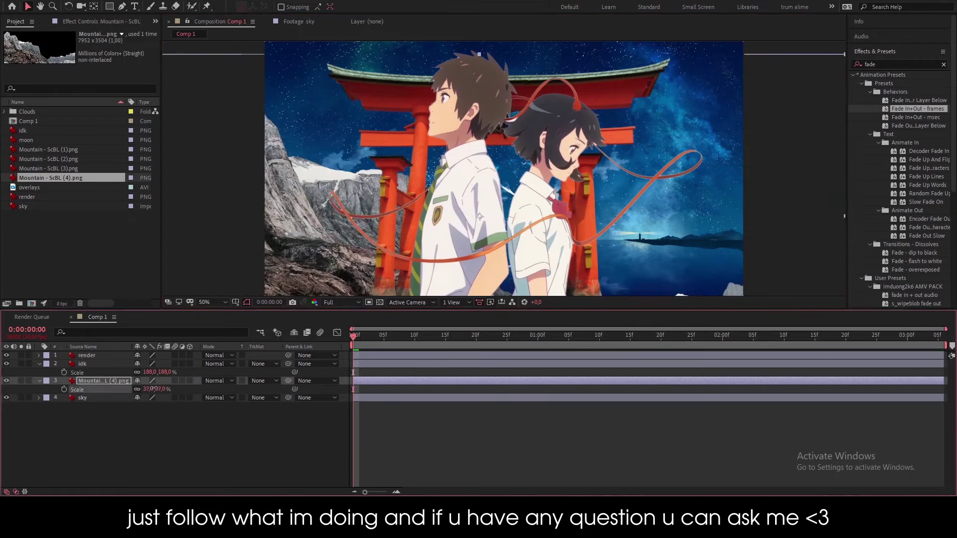
pyautogui.moveTo(305, 219); pyautogui.dragTo(326, 216)
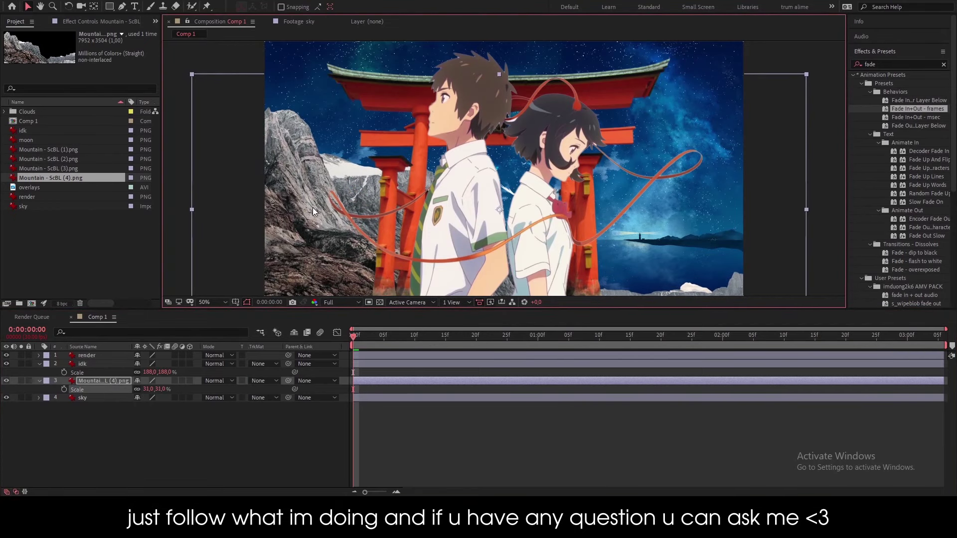
pyautogui.click(86, 170)
# - Add Mountain - ScBL (1).png below idk and flip it horizontally
pyautogui.click(79, 161)
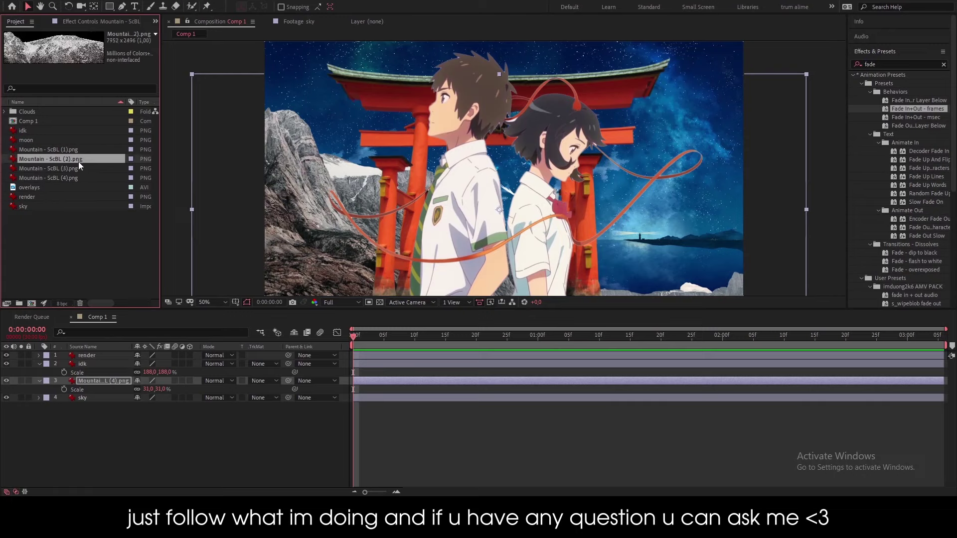
pyautogui.click(76, 151)
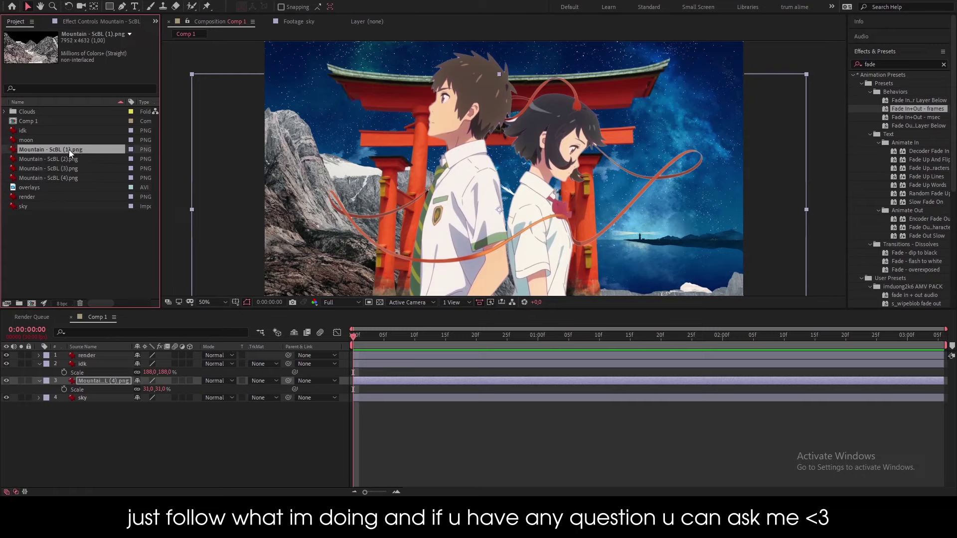
pyautogui.moveTo(69, 150); pyautogui.dragTo(115, 373)
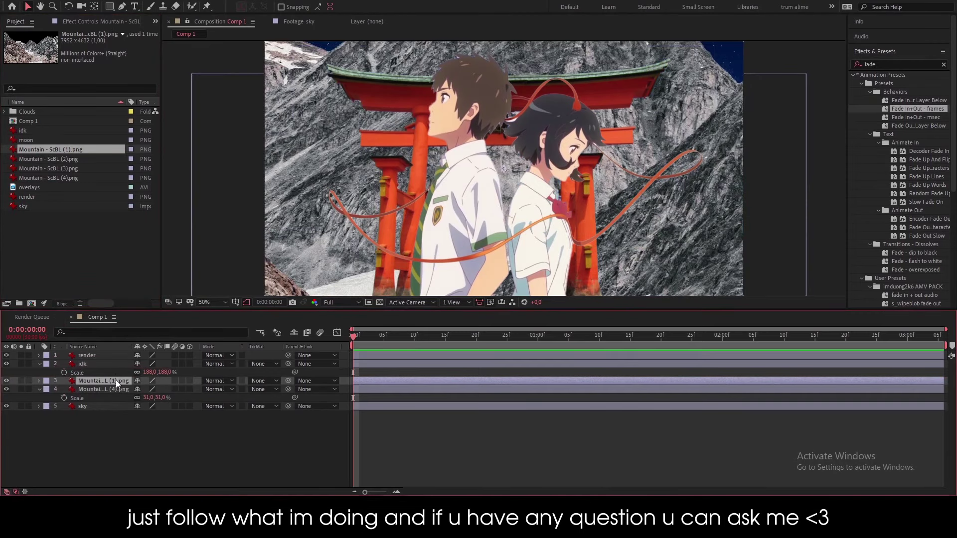
pyautogui.rightClick(115, 379)
pyautogui.moveTo(164, 155)
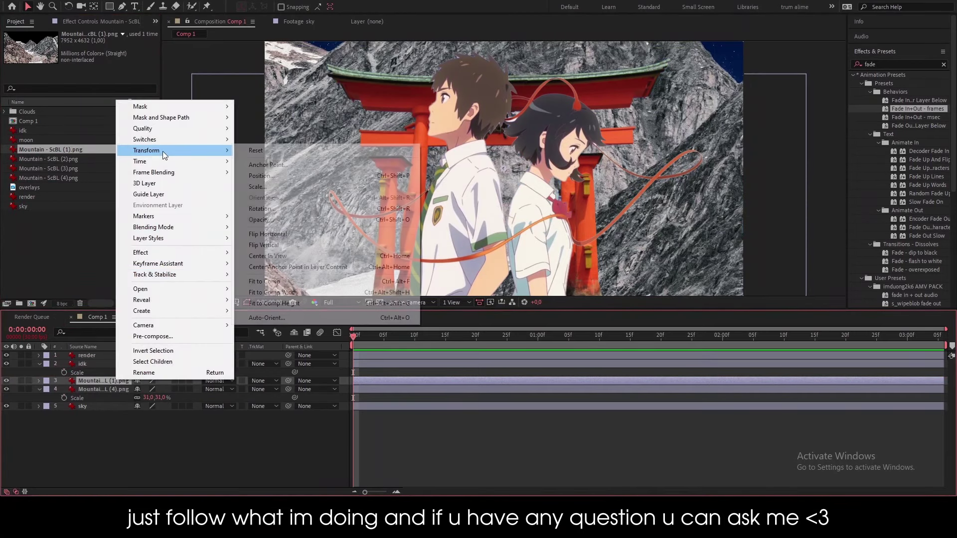
pyautogui.click(267, 234)
# - Scale the mirrored mountain to 24% and shift it down and to the right
pyautogui.press('s')
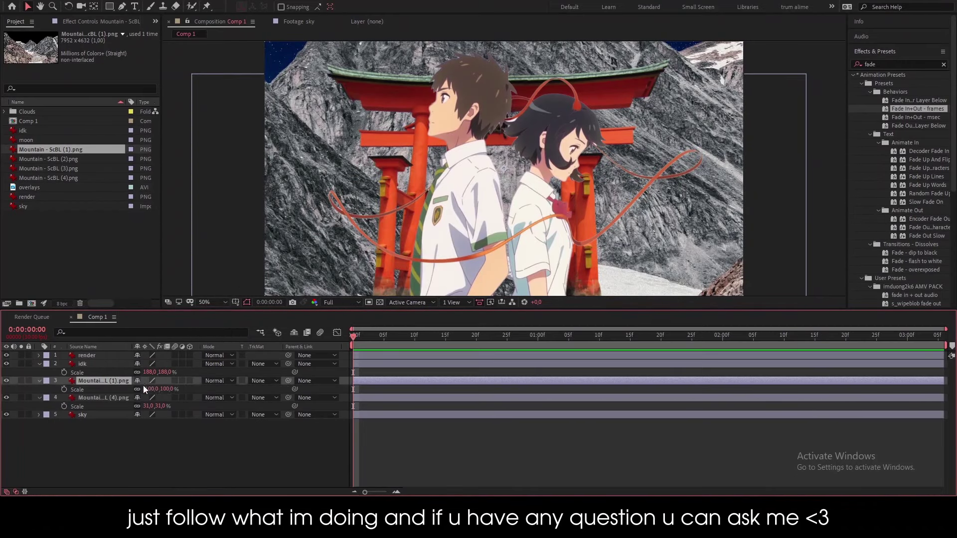
pyautogui.moveTo(144, 389); pyautogui.dragTo(198, 393)
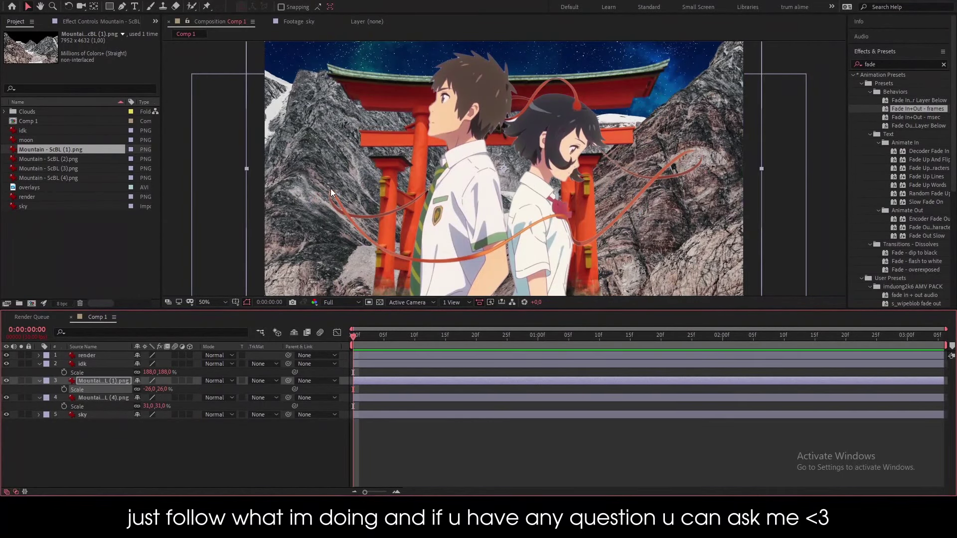
pyautogui.click(330, 188)
pyautogui.moveTo(329, 207); pyautogui.dragTo(330, 215)
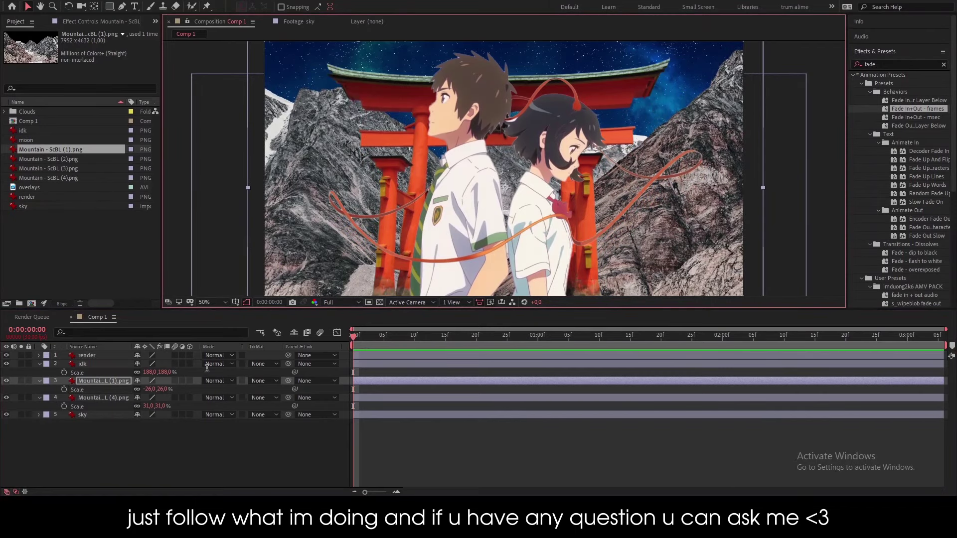
pyautogui.moveTo(147, 389); pyautogui.dragTo(148, 390)
pyautogui.moveTo(677, 222); pyautogui.dragTo(688, 226)
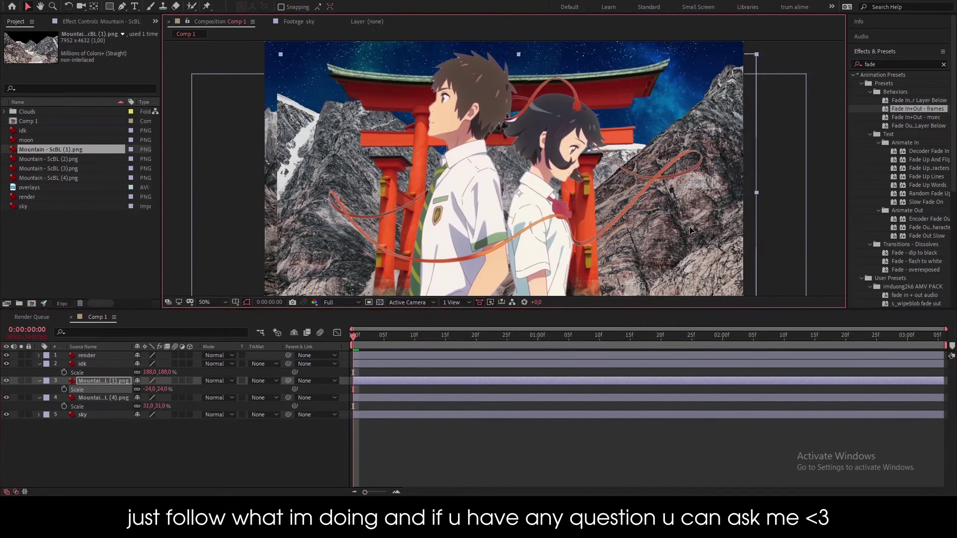
# - Solo the mirrored mountain and draw a closed polygon mask around it with the Pen
pyautogui.click(21, 381)
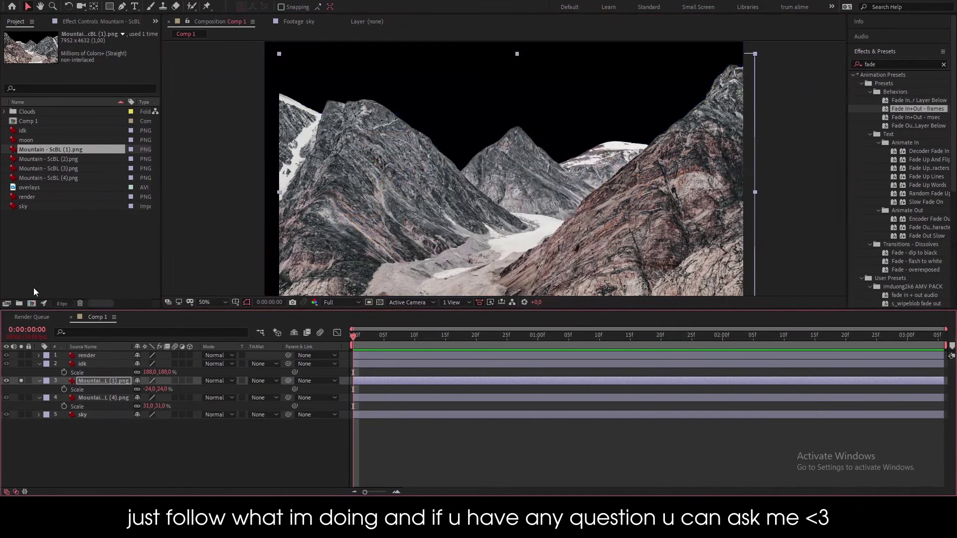
pyautogui.click(123, 7)
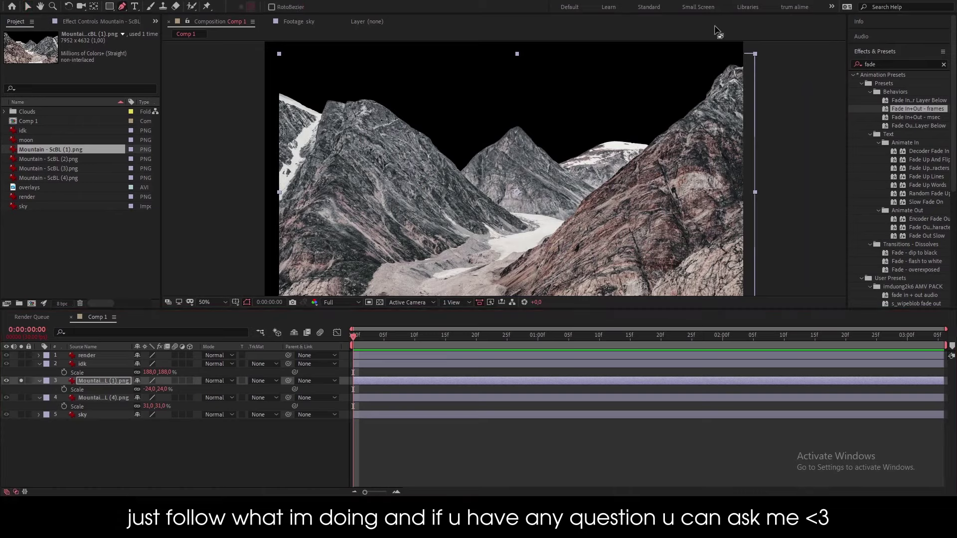
pyautogui.click(648, 145)
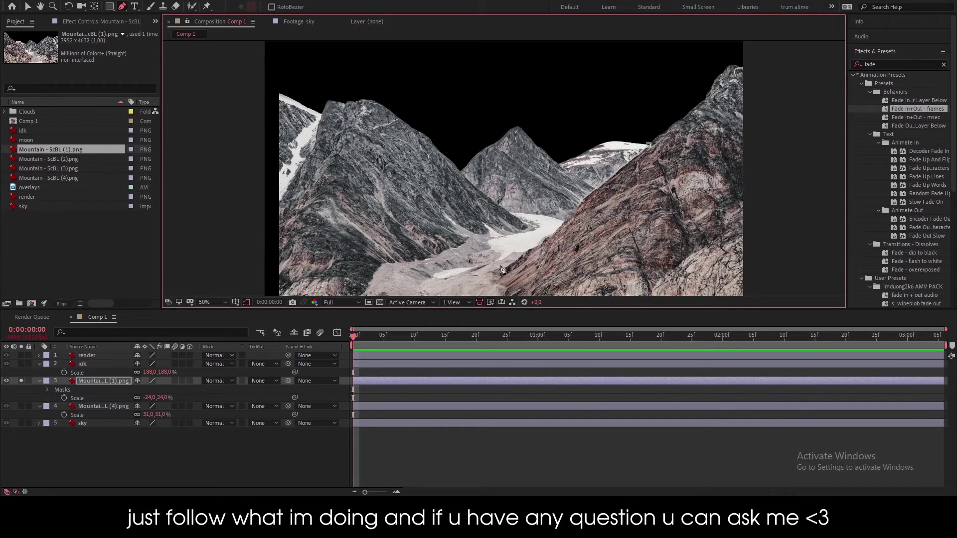
pyautogui.press(',')
pyautogui.press(',')
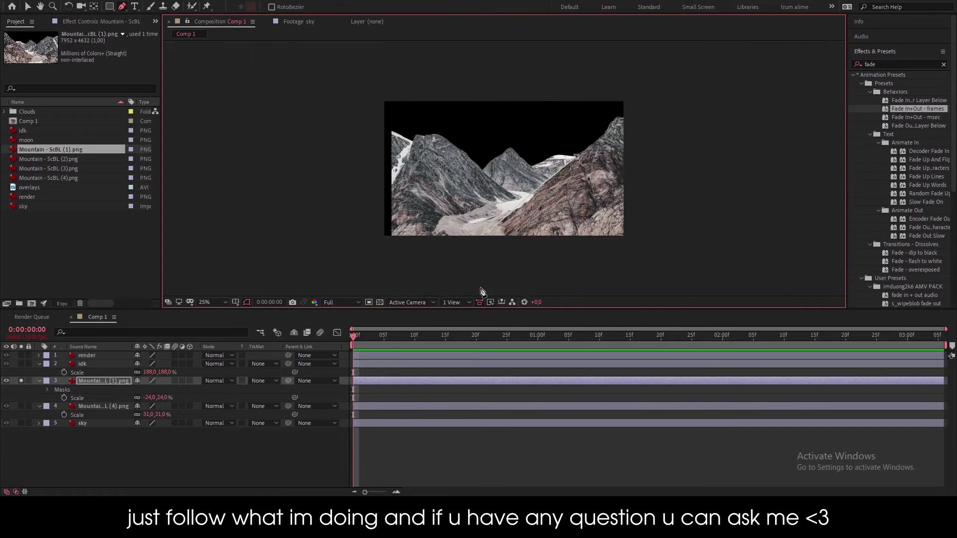
pyautogui.click(480, 287)
pyautogui.click(663, 277)
pyautogui.click(734, 152)
pyautogui.click(694, 88)
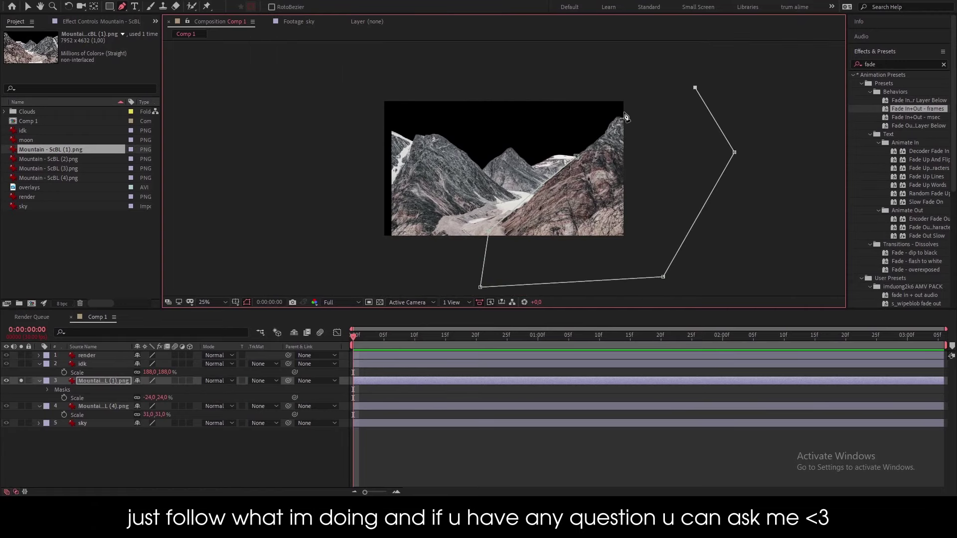
pyautogui.click(621, 111)
pyautogui.click(601, 114)
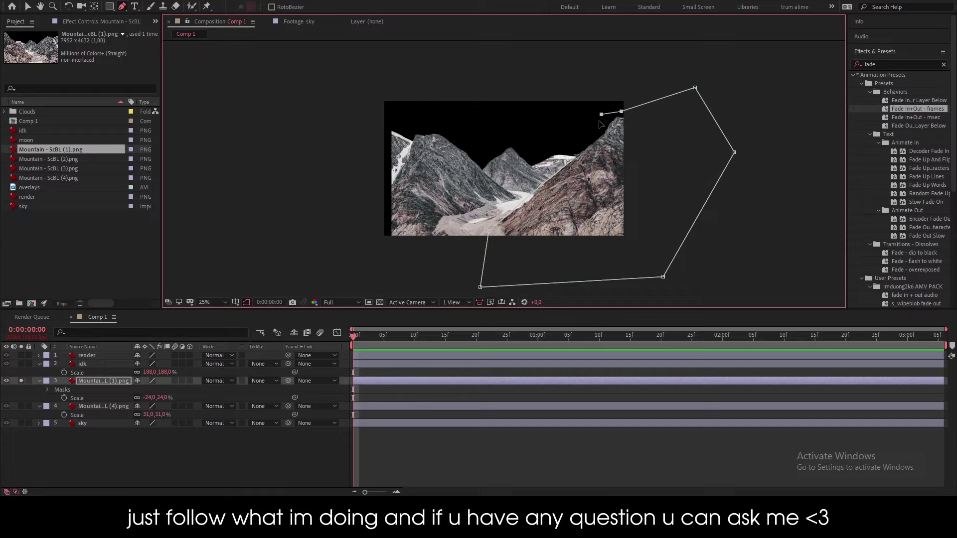
pyautogui.click(577, 157)
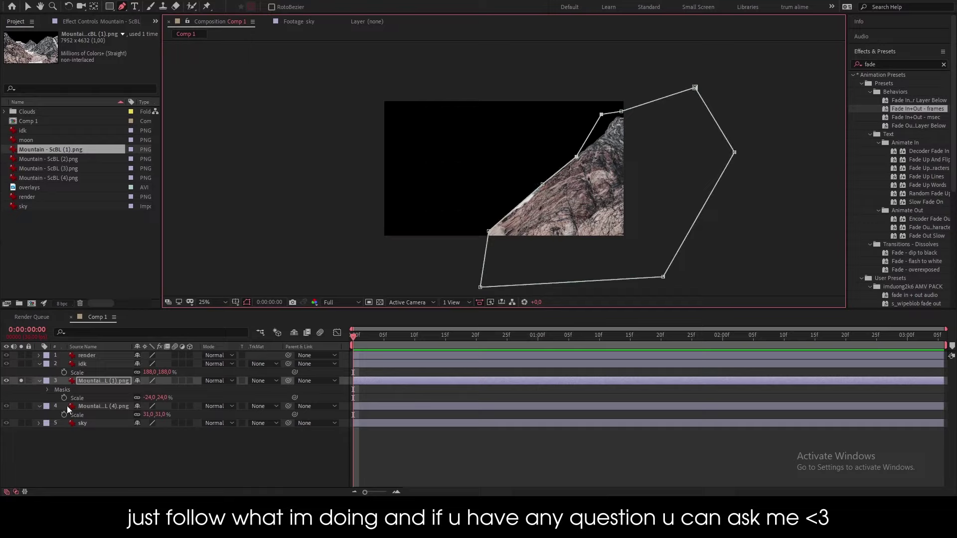
# - Soften Mask 1 with a 67 px feather and -17 px expansion
pyautogui.click(49, 390)
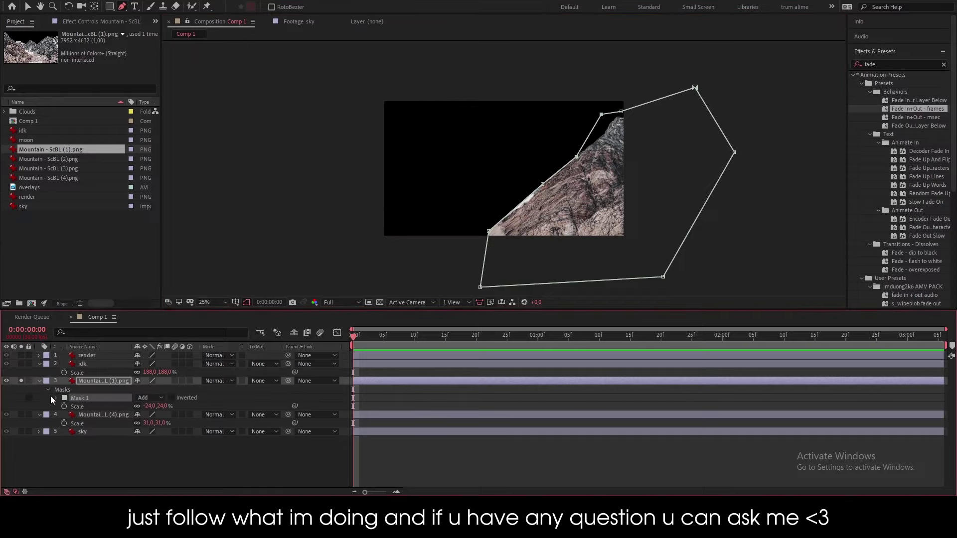
pyautogui.click(55, 398)
pyautogui.moveTo(145, 414)
pyautogui.mouseDown()
pyautogui.moveTo(174, 417)
pyautogui.moveTo(134, 436)
pyautogui.mouseUp()
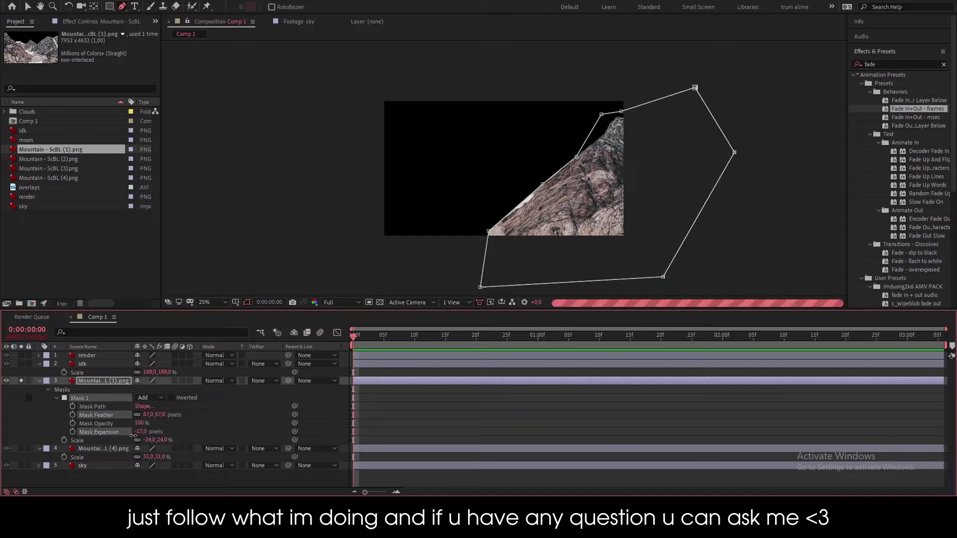
# - Set preview resolution to Half, fit the comp in view, and collapse the layer properties
pyautogui.click(327, 302)
pyautogui.click(338, 335)
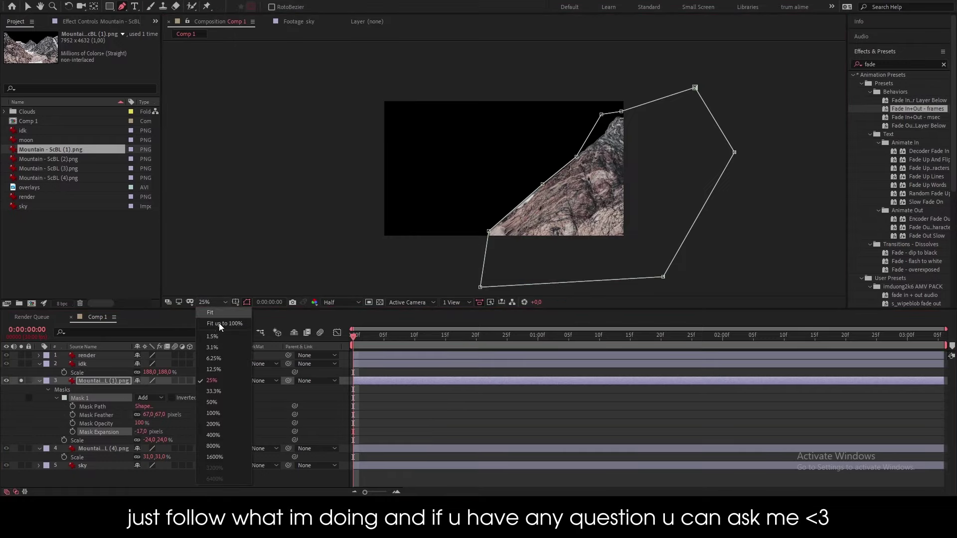
pyautogui.hotkey('shift', '/')
pyautogui.click(34, 382)
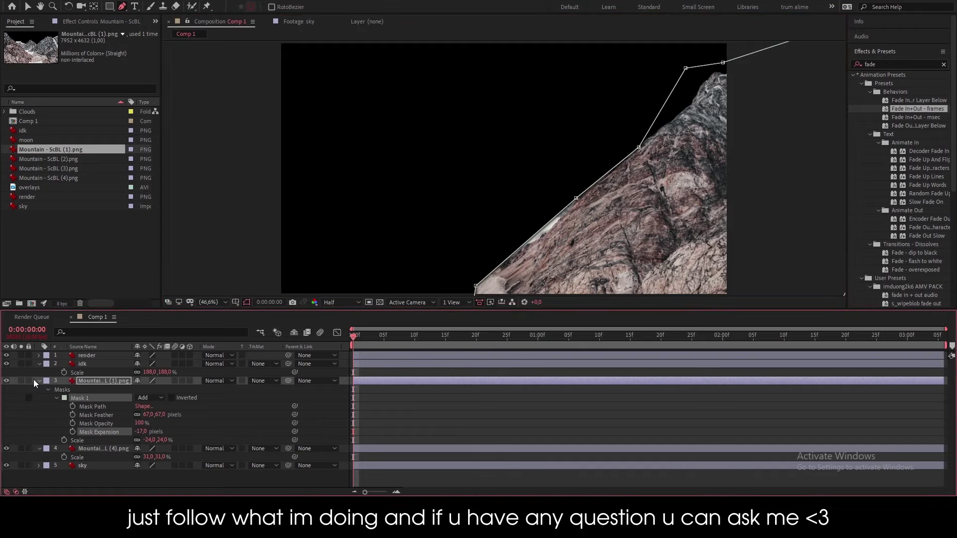
pyautogui.click(39, 381)
pyautogui.click(39, 365)
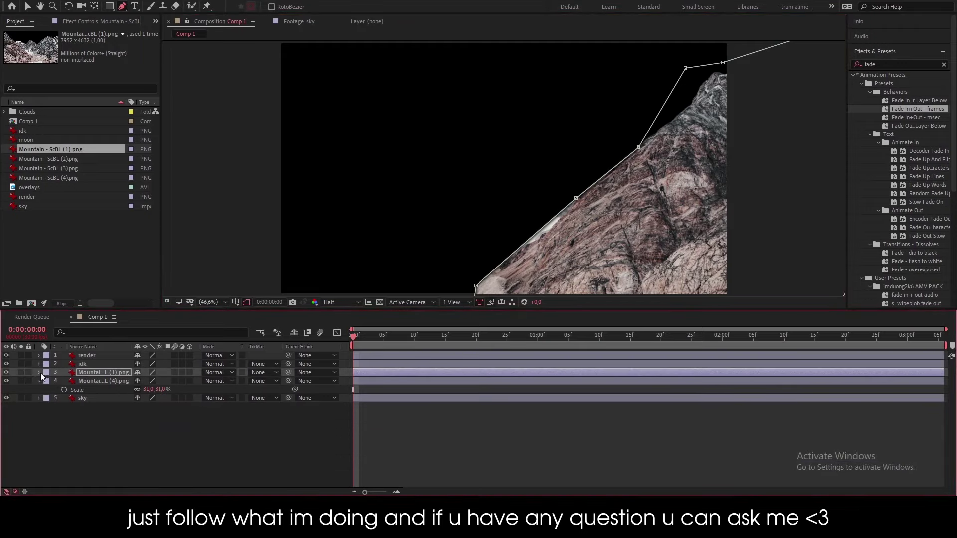
pyautogui.click(39, 381)
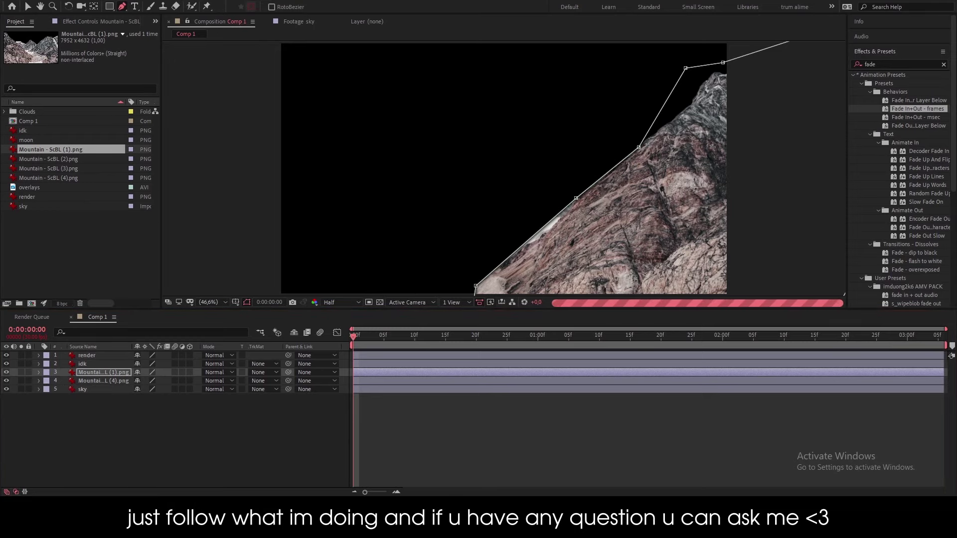
pyautogui.press('F2')
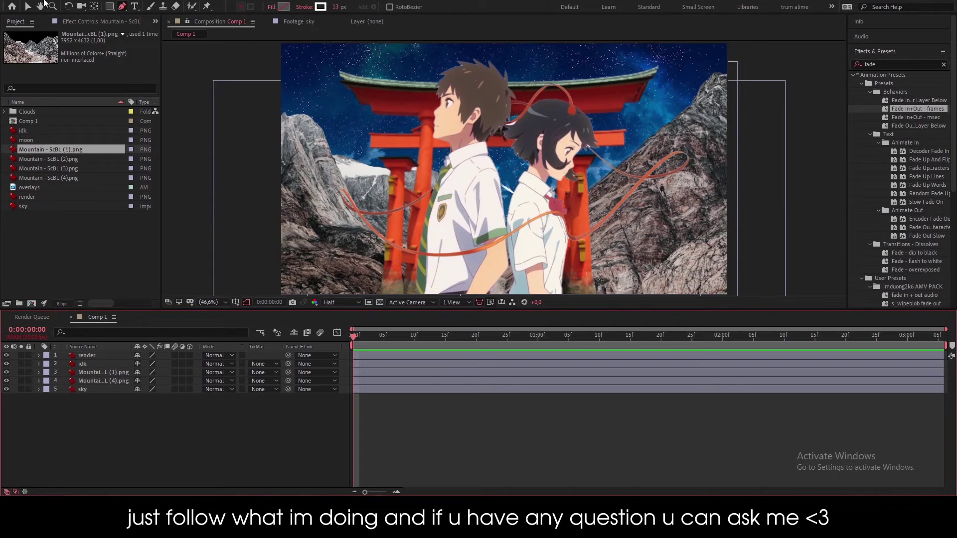
# - Pick the 012.png cloud and place it between the two mountain layers
pyautogui.click(27, 6)
pyautogui.click(495, 116)
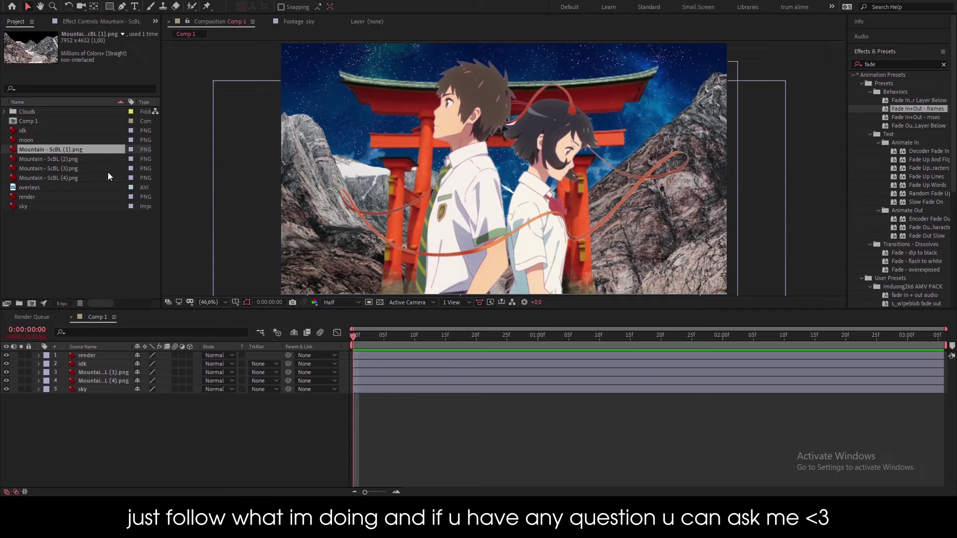
pyautogui.click(5, 112)
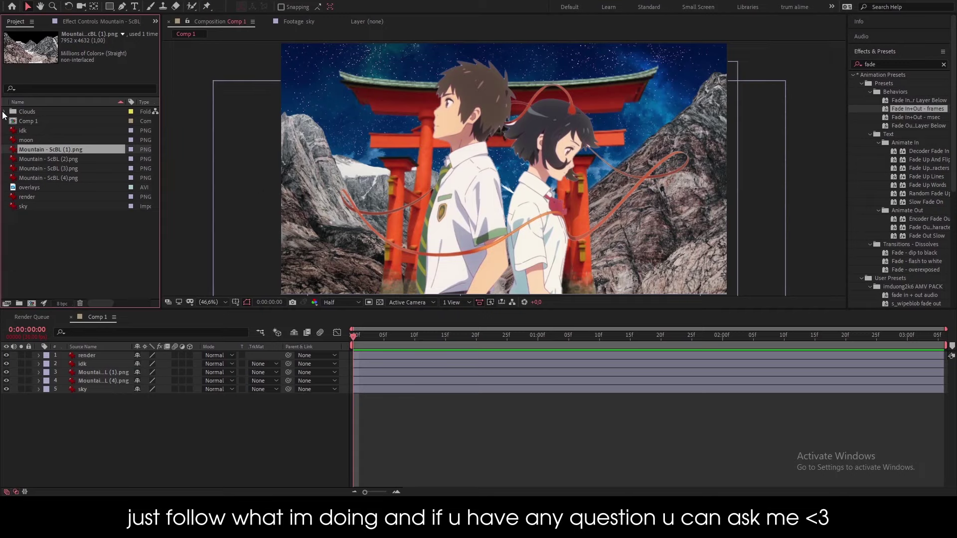
pyautogui.click(50, 138)
pyautogui.click(47, 159)
pyautogui.click(46, 198)
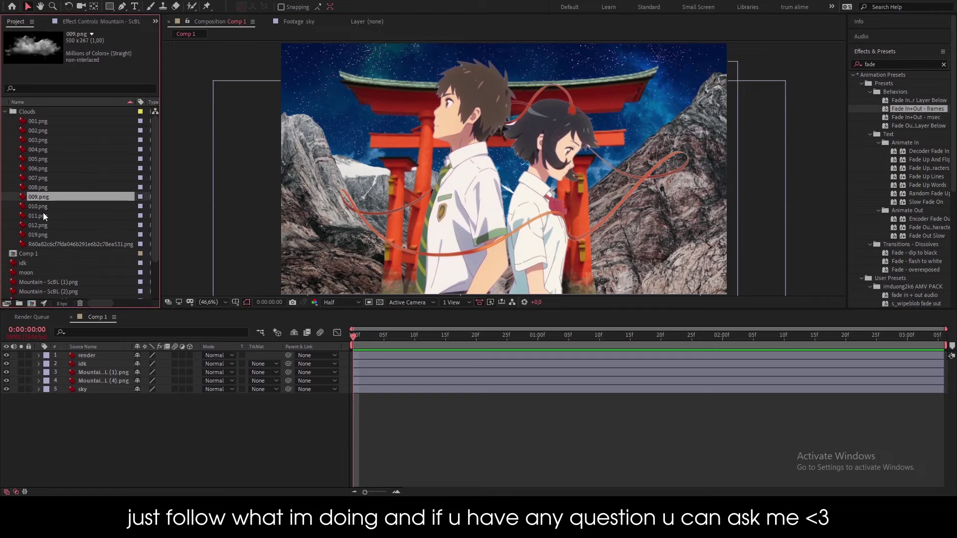
pyautogui.click(43, 234)
pyautogui.click(43, 225)
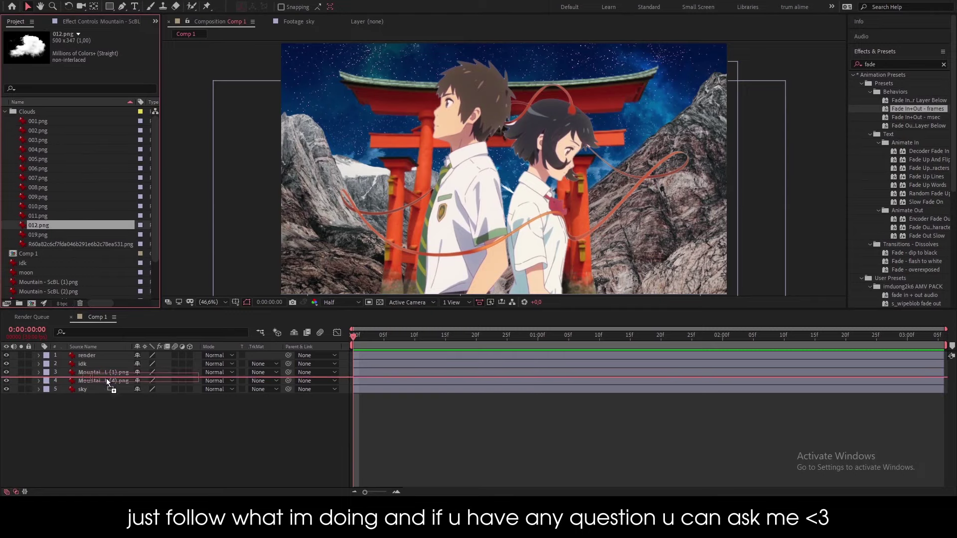
pyautogui.moveTo(43, 226); pyautogui.dragTo(106, 377)
# - Move 012.png left beside the gate and scale it to 205%
pyautogui.moveTo(505, 160); pyautogui.dragTo(393, 172)
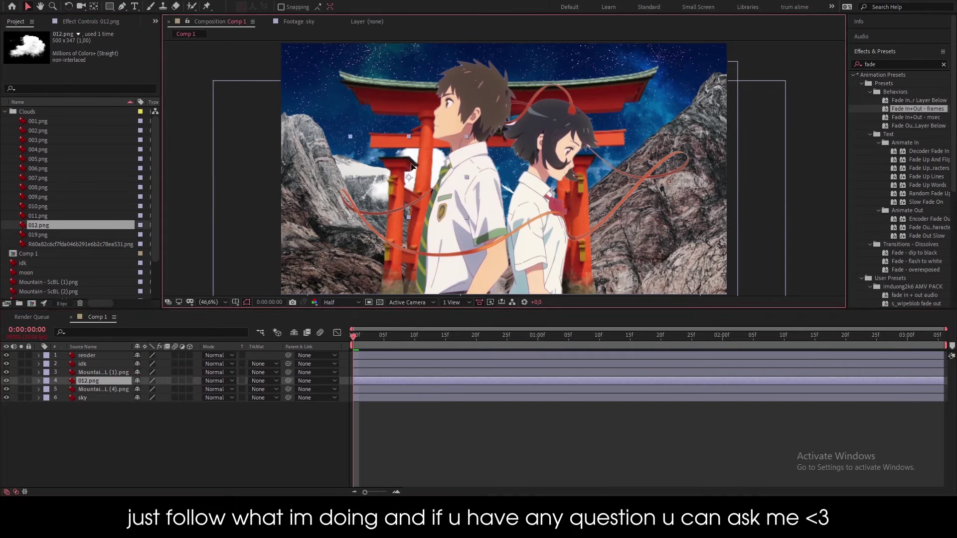
pyautogui.press('s')
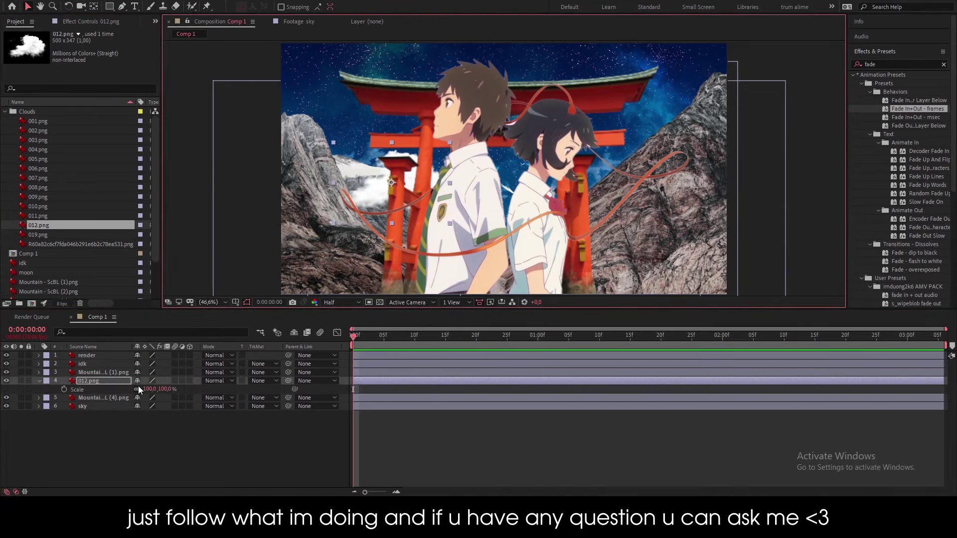
pyautogui.moveTo(148, 388); pyautogui.dragTo(202, 389)
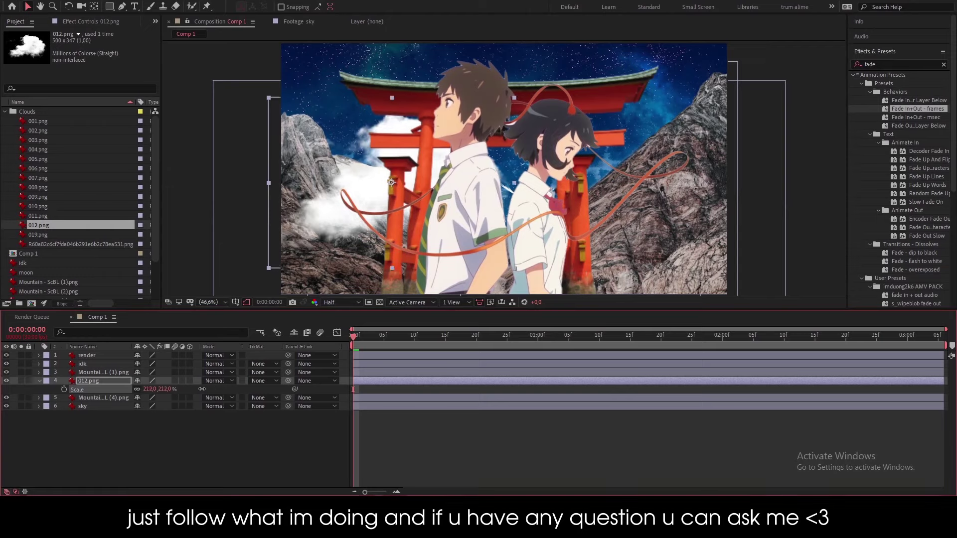
# - Blend 012.png with Screen mode at 89% opacity
pyautogui.click(217, 381)
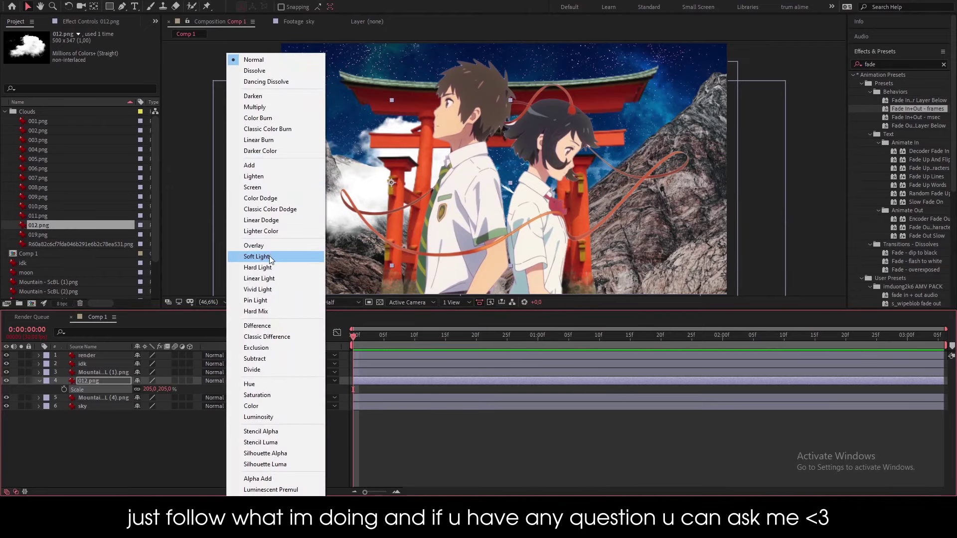
pyautogui.click(257, 256)
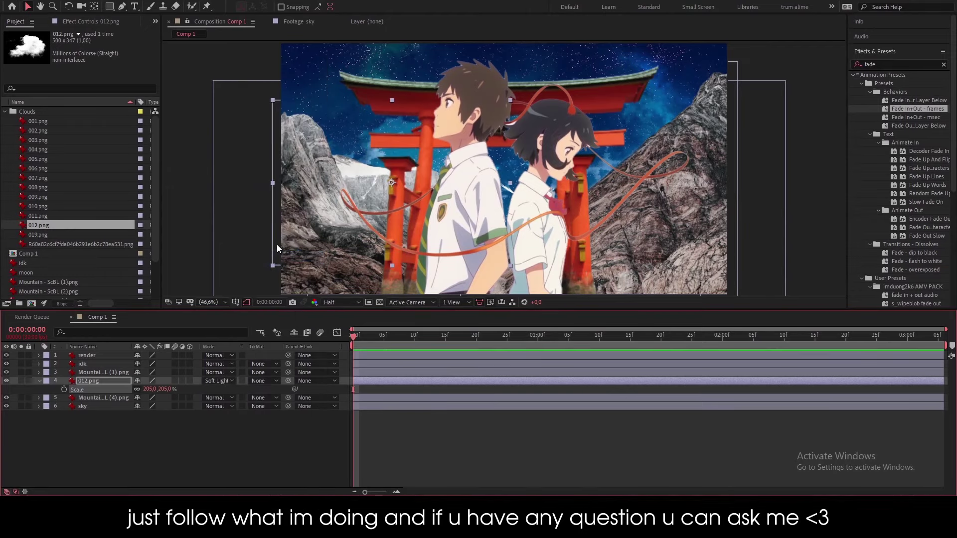
pyautogui.click(217, 380)
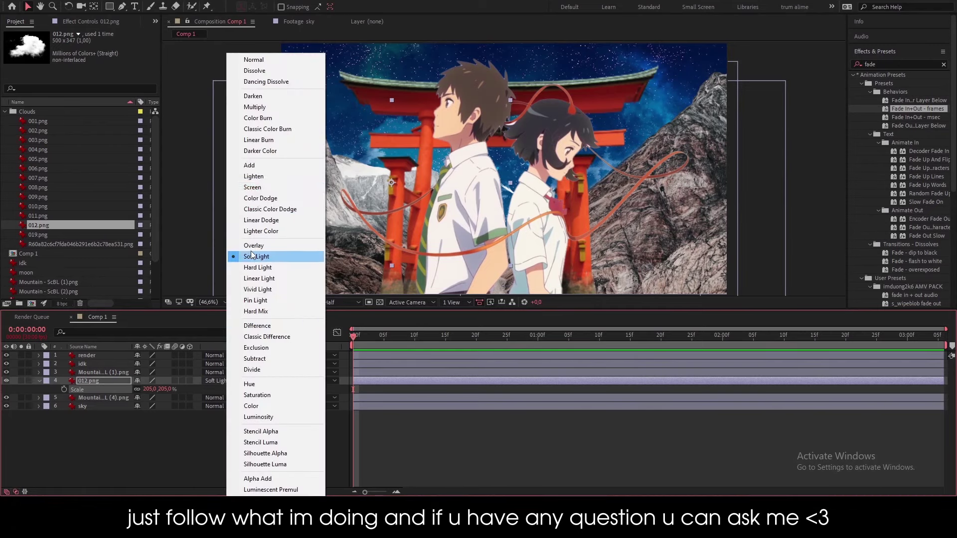
pyautogui.click(258, 185)
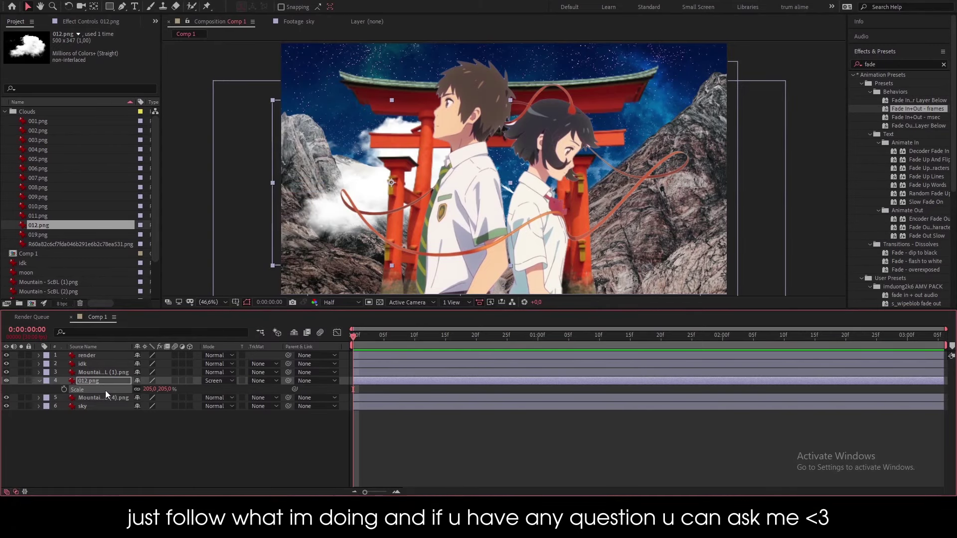
pyautogui.press('t')
pyautogui.moveTo(140, 389)
pyautogui.mouseDown()
pyautogui.moveTo(124, 392)
pyautogui.moveTo(136, 392)
pyautogui.mouseUp()
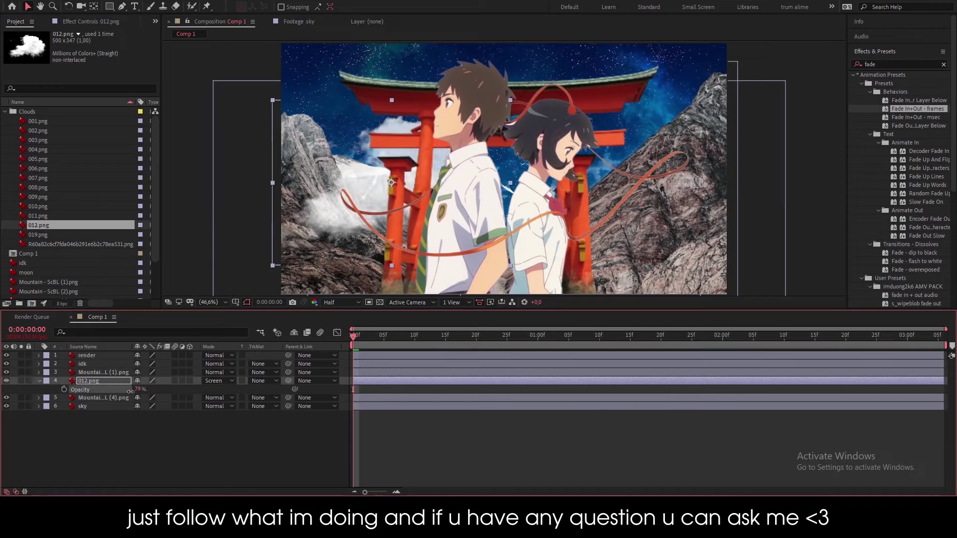
pyautogui.click(36, 216)
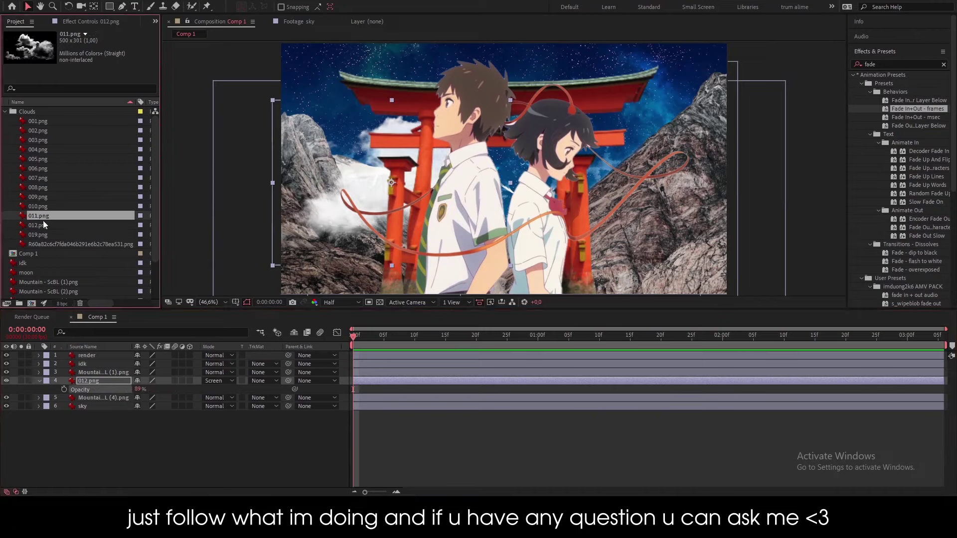
# - Add the large cloud below Mountain (1), scale it to 66%, and move it right behind the gate
pyautogui.click(44, 228)
pyautogui.click(52, 236)
pyautogui.moveTo(54, 245); pyautogui.dragTo(530, 170)
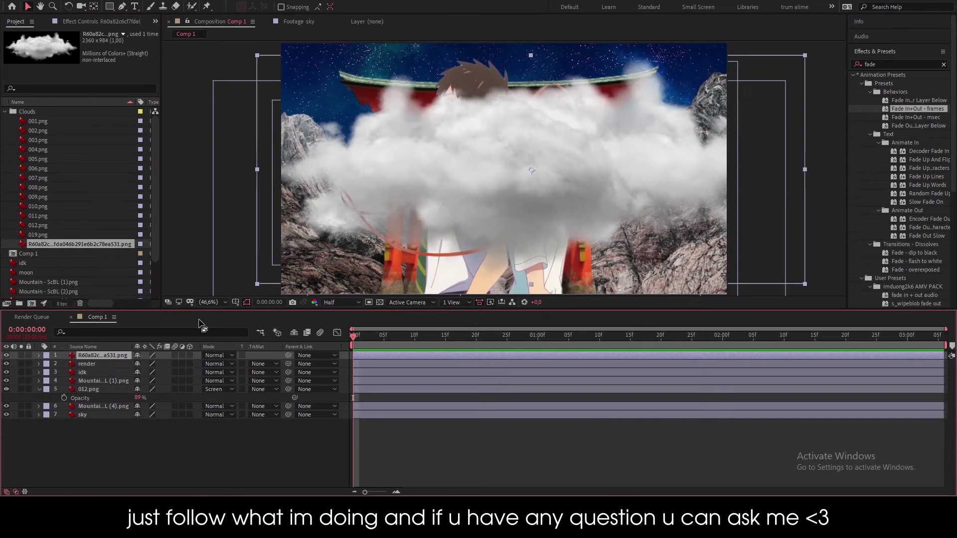
pyautogui.moveTo(112, 355); pyautogui.dragTo(107, 382)
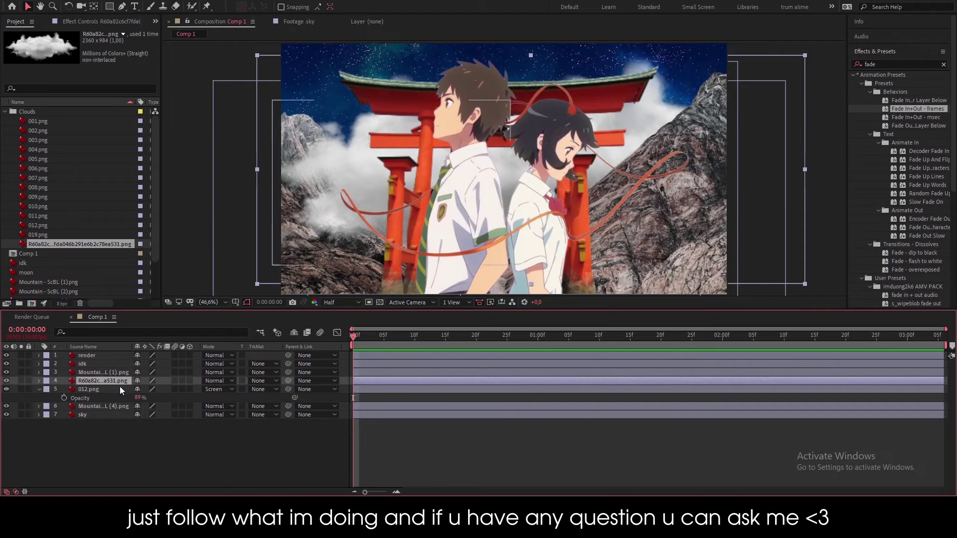
pyautogui.press('s')
pyautogui.moveTo(149, 390); pyautogui.dragTo(131, 392)
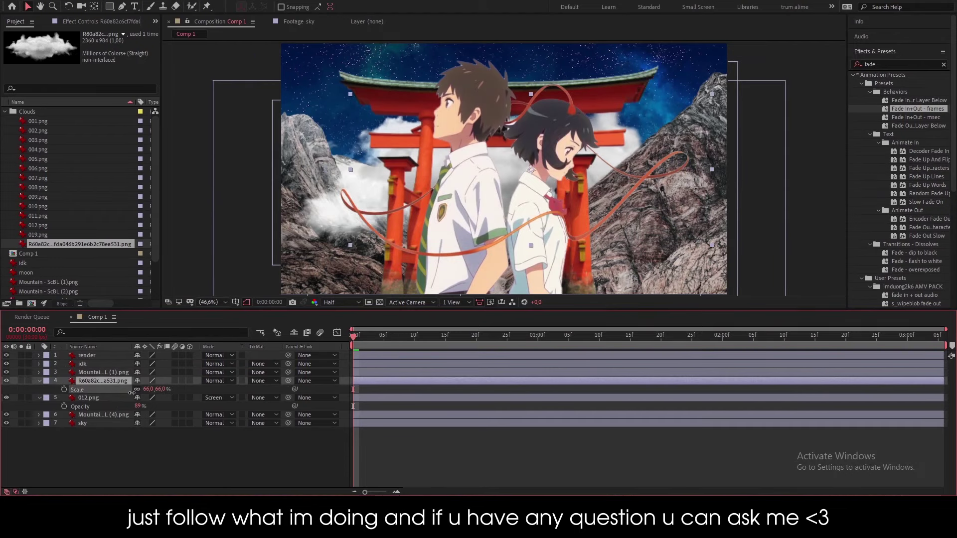
pyautogui.moveTo(621, 151); pyautogui.dragTo(736, 169)
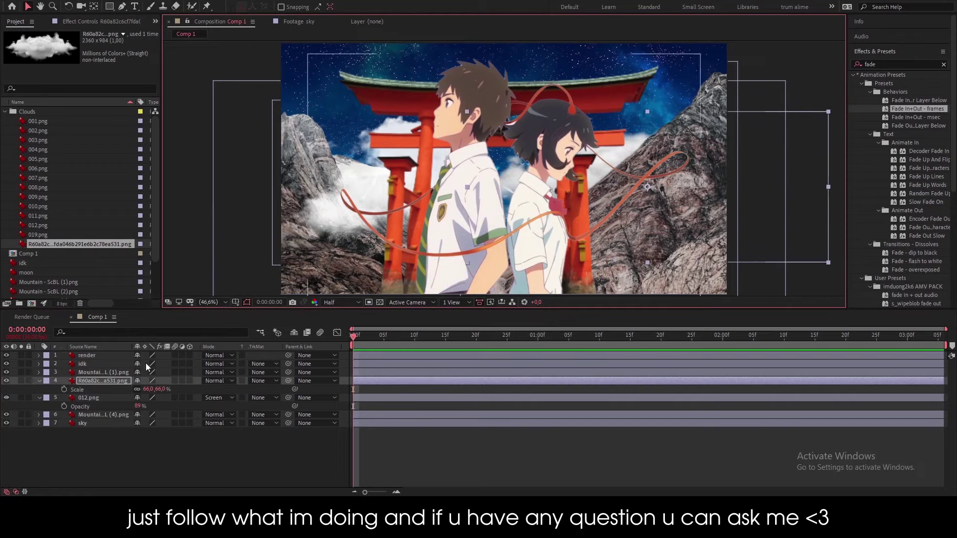
# - Set the new cloud to Screen blend mode and collapse the cloud layers' properties
pyautogui.click(217, 381)
pyautogui.click(245, 187)
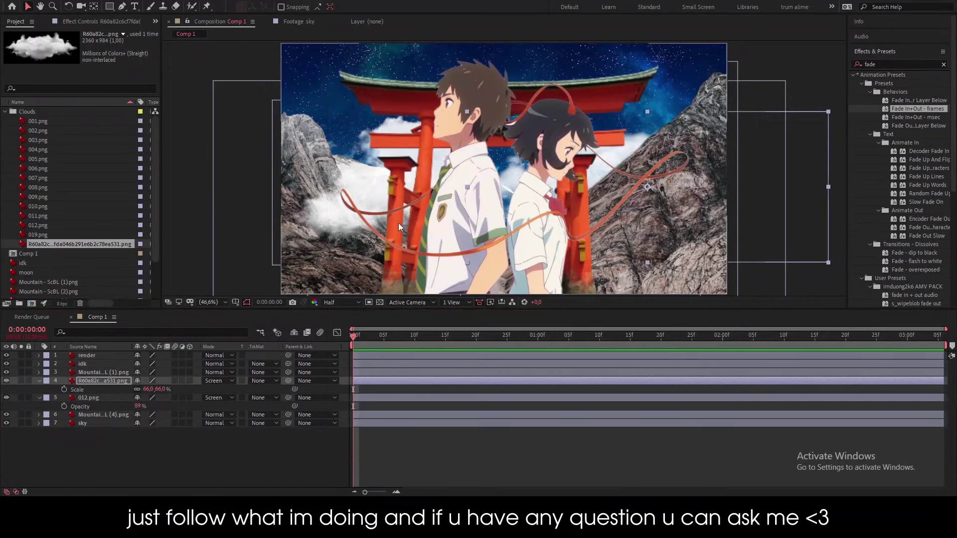
pyautogui.click(52, 400)
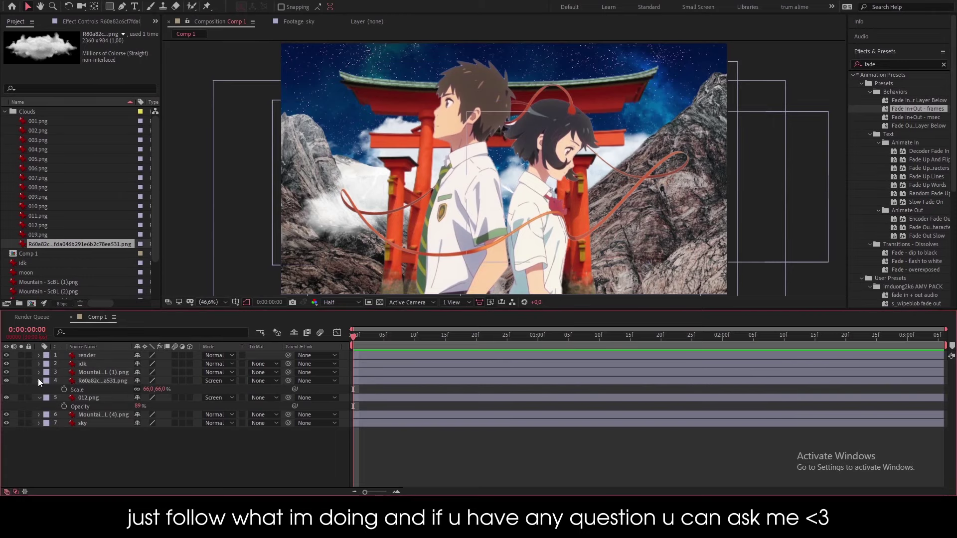
pyautogui.click(39, 381)
pyautogui.click(39, 390)
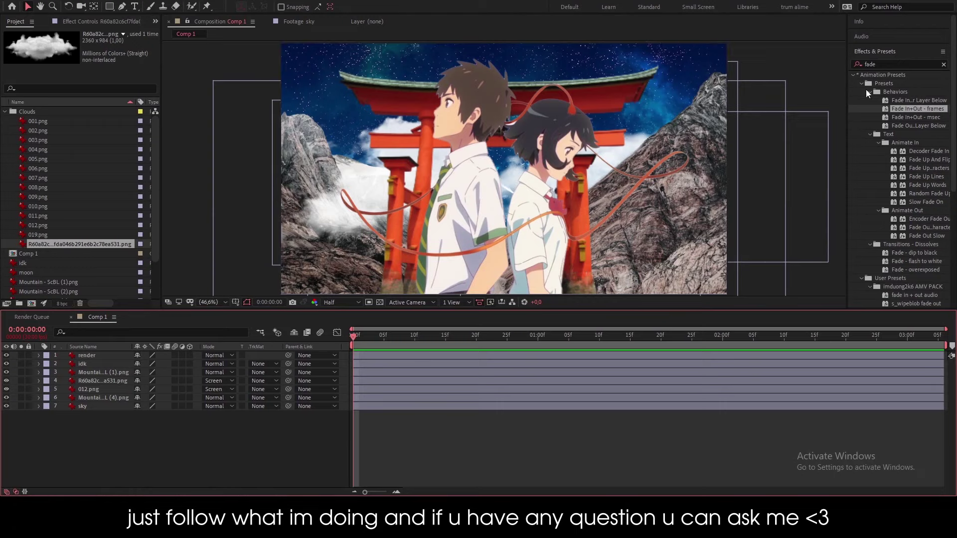
# - Apply the Tritone effect to the render layer
pyautogui.click(897, 64)
pyautogui.write('t')
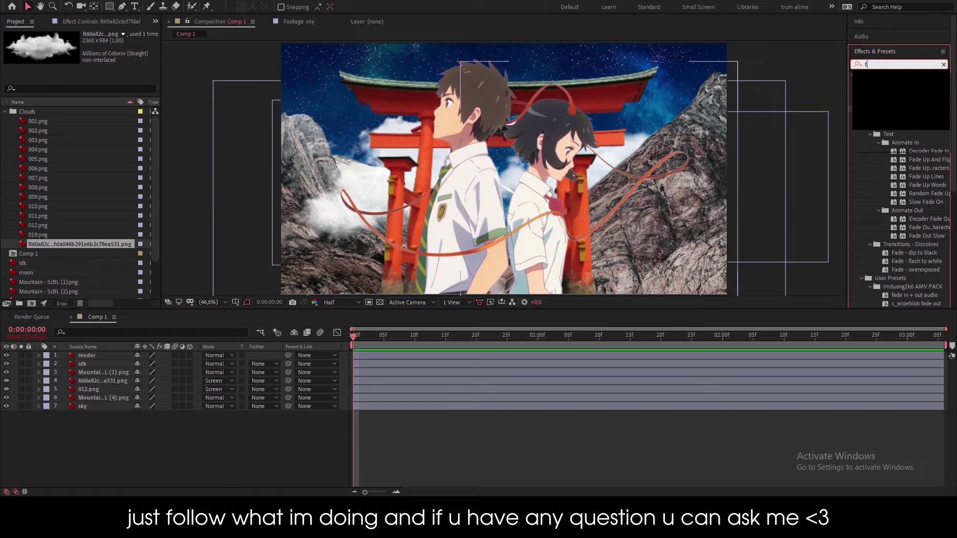
pyautogui.write('ritone')
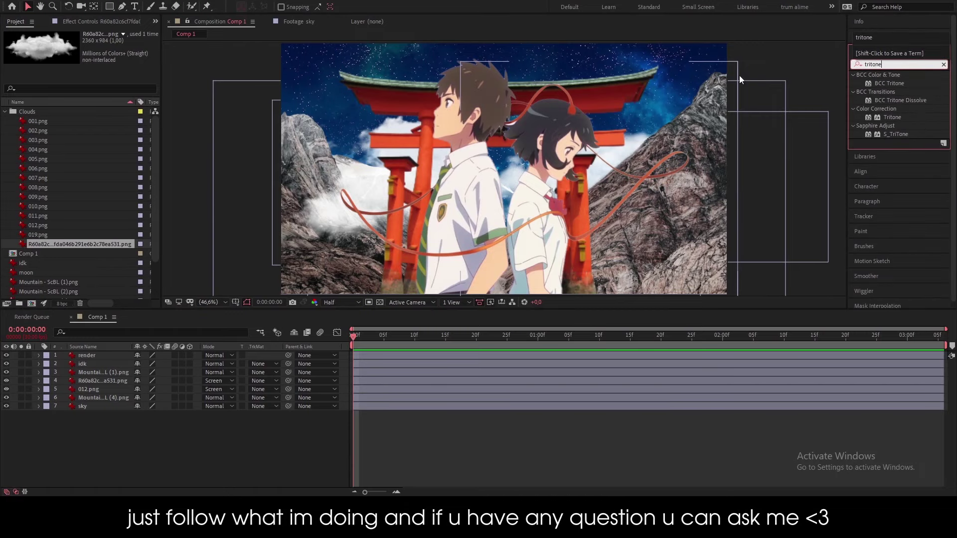
pyautogui.moveTo(892, 117); pyautogui.dragTo(206, 239)
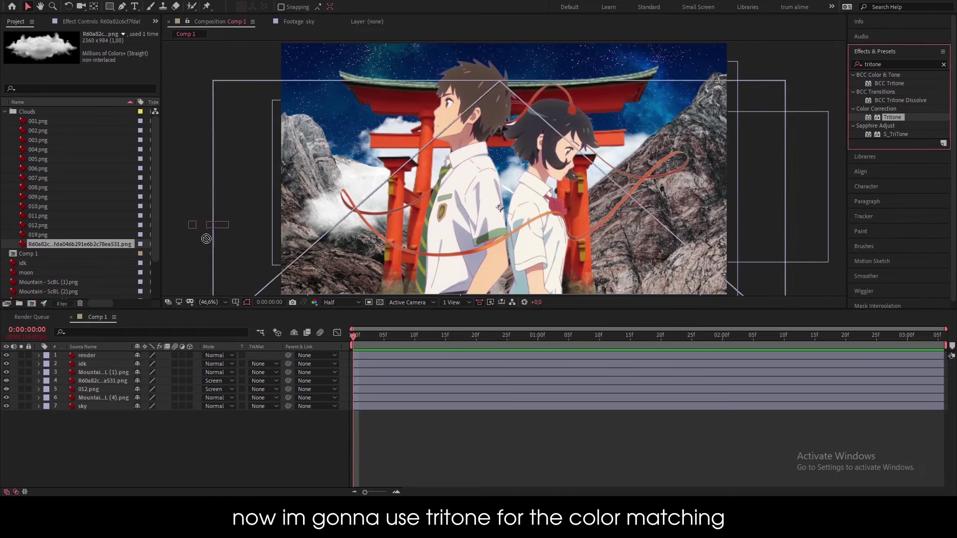
pyautogui.moveTo(206, 239); pyautogui.dragTo(99, 357)
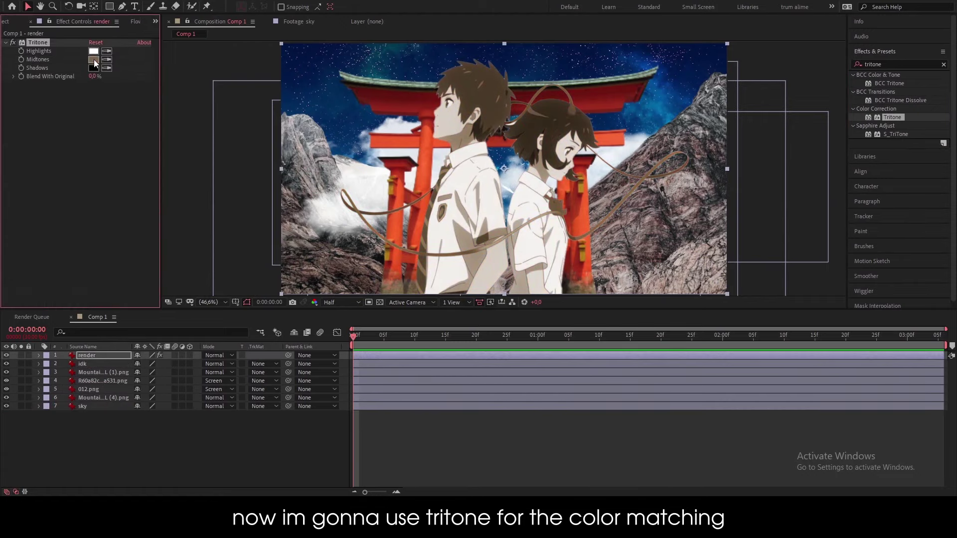
# - Set Tritone midtones to violet #46477F, sample dark grey shadows, and blend 54% with original
pyautogui.click(94, 60)
pyautogui.click(285, 292)
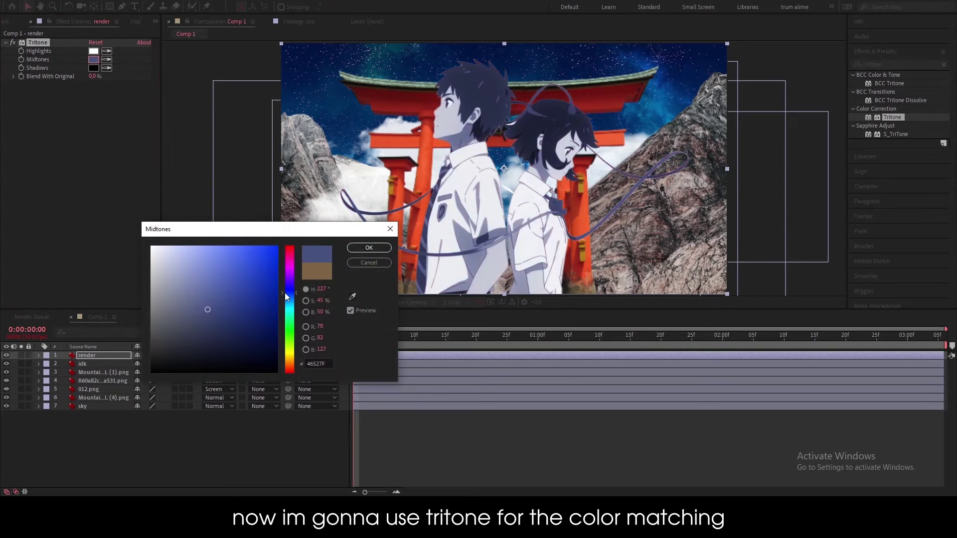
pyautogui.moveTo(285, 292); pyautogui.dragTo(285, 288)
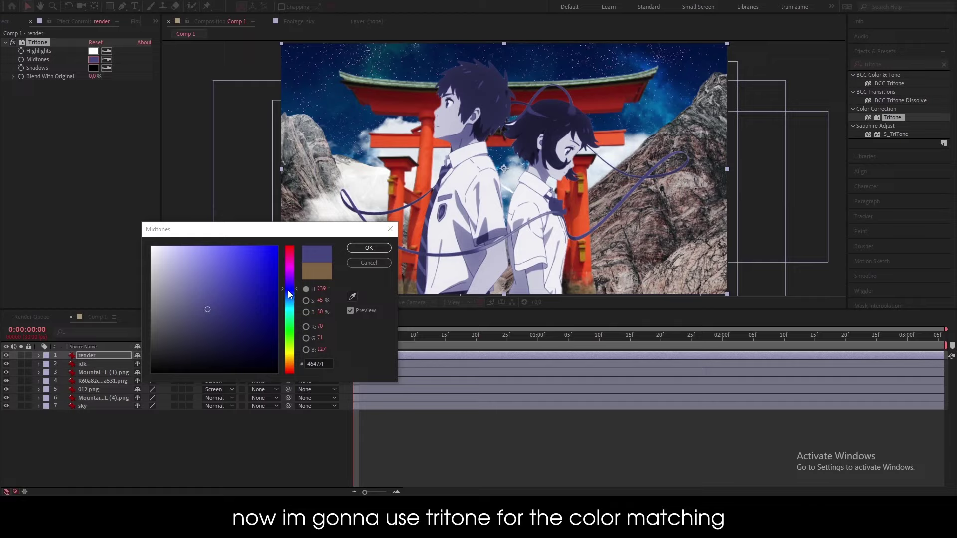
pyautogui.click(382, 247)
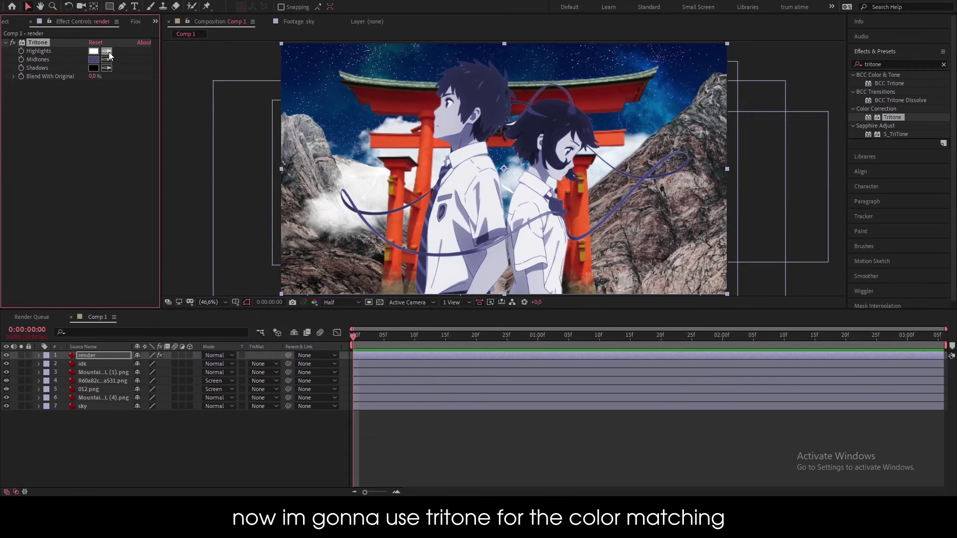
pyautogui.click(108, 69)
pyautogui.click(726, 176)
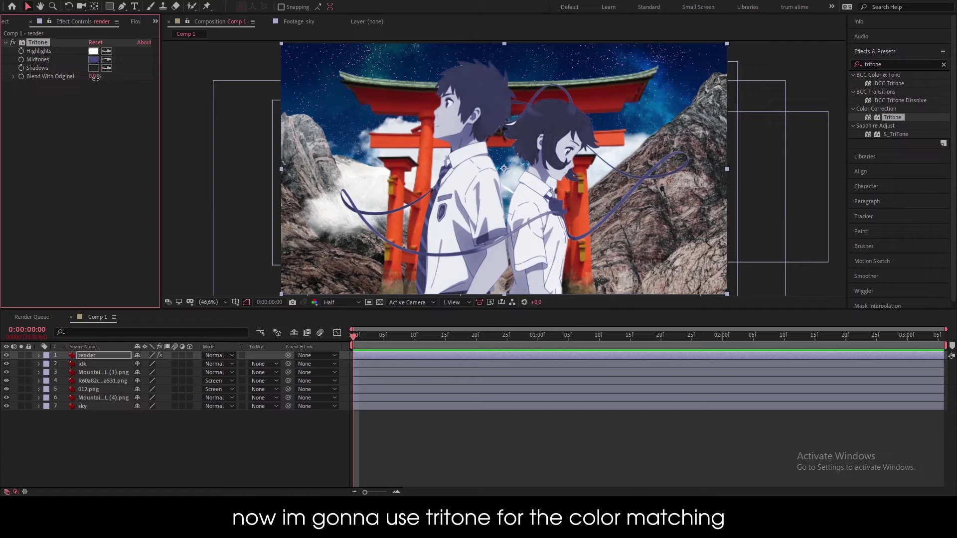
pyautogui.moveTo(94, 76); pyautogui.dragTo(136, 84)
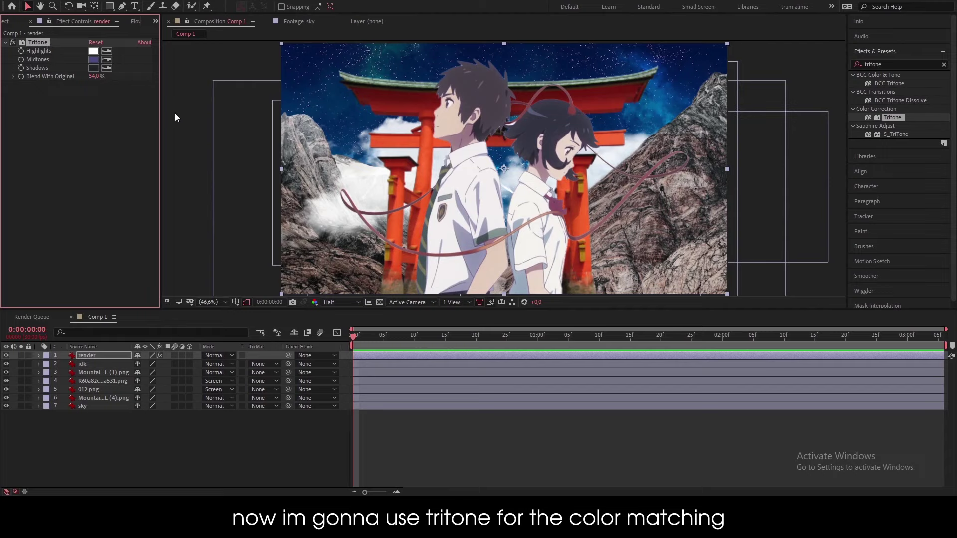
# - Paste the Tritone grade onto idk, the first mountain and the cloud, soloing the cloud to compare
pyautogui.click(110, 364)
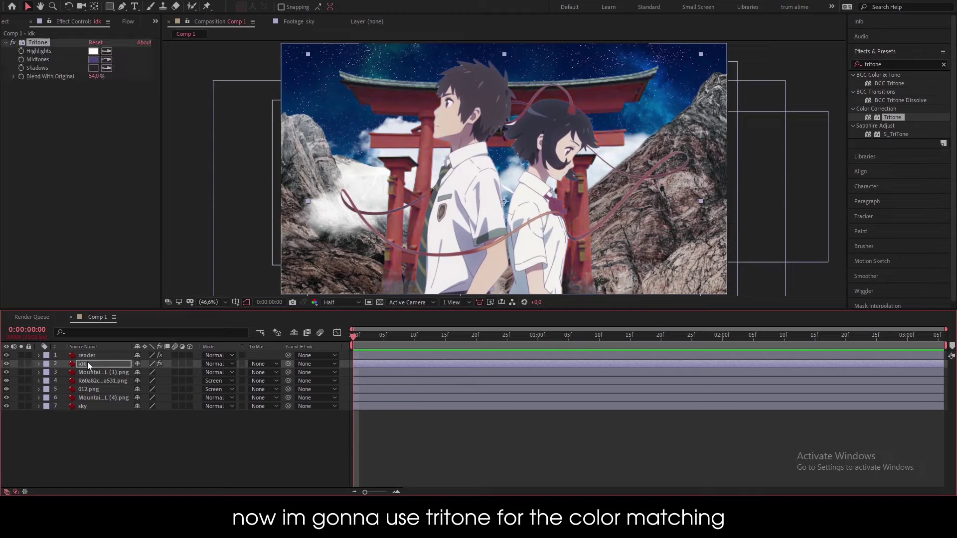
pyautogui.click(105, 373)
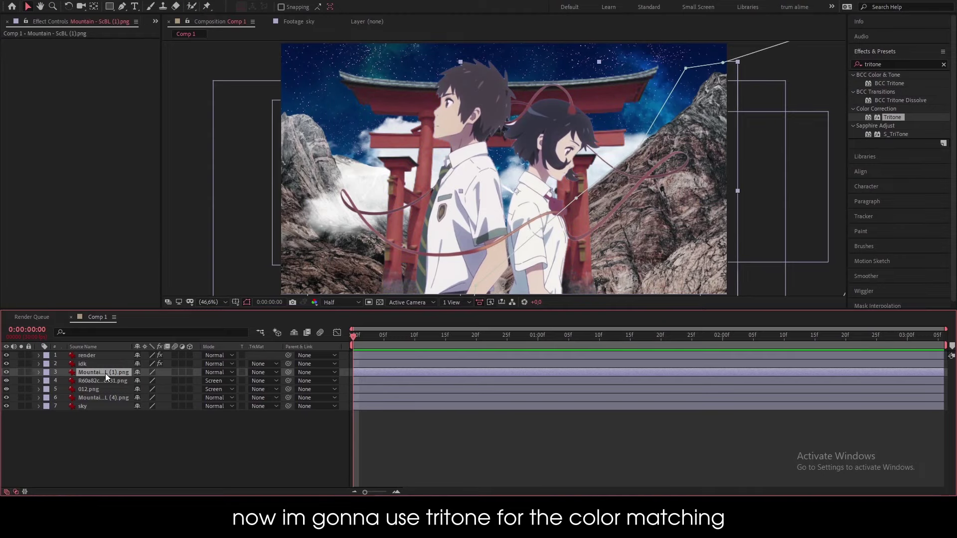
pyautogui.hotkey('ctrl', 'alt', 'shift', 'e')
pyautogui.click(104, 382)
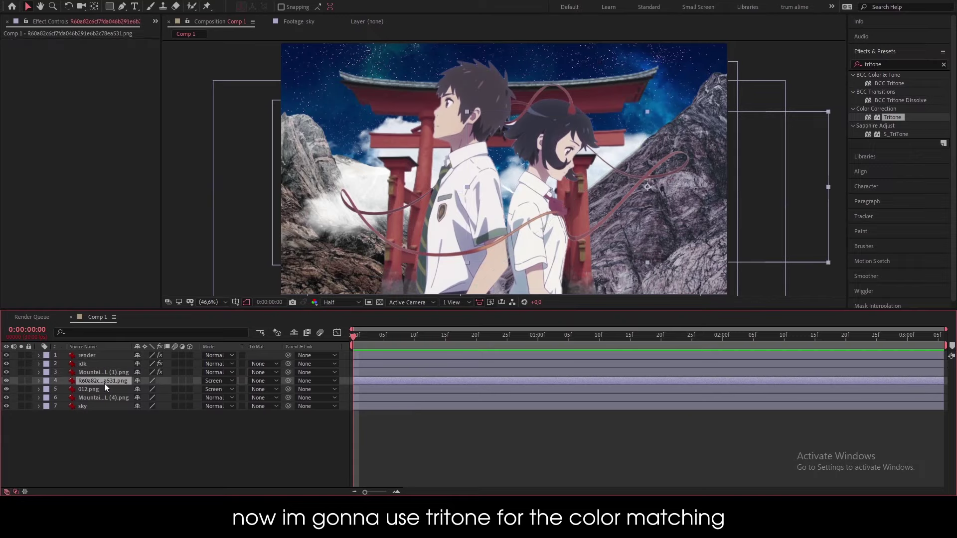
pyautogui.hotkey('ctrl', 'alt', 'shift', 'e')
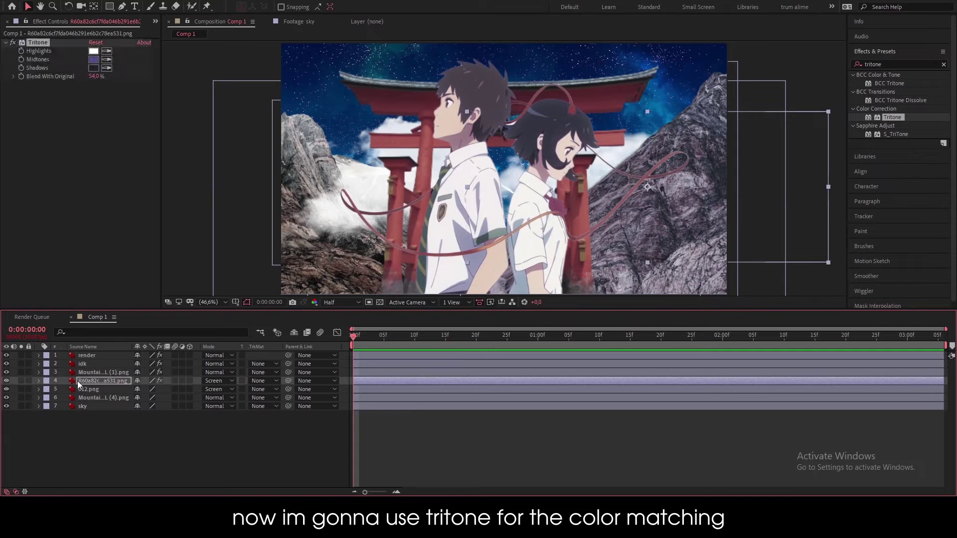
pyautogui.click(21, 381)
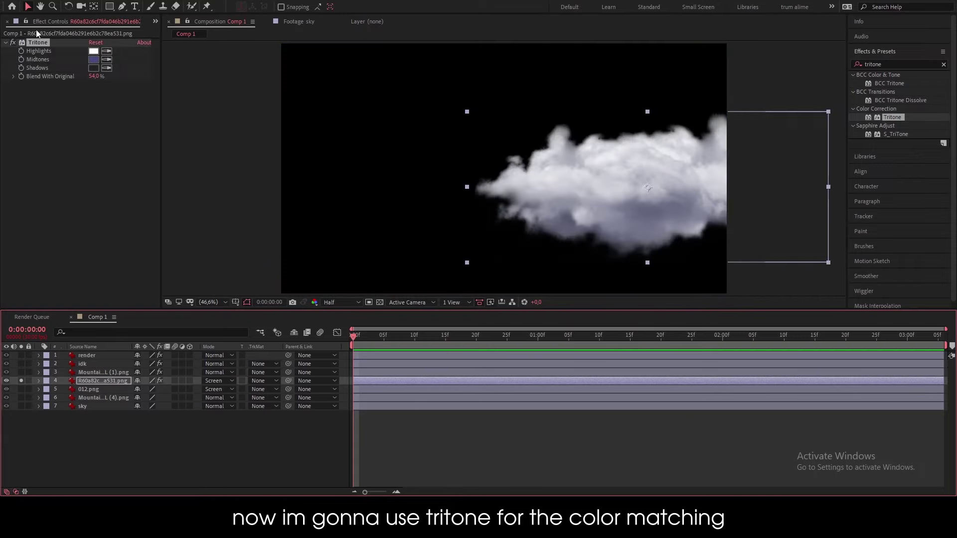
pyautogui.click(13, 43)
pyautogui.click(12, 42)
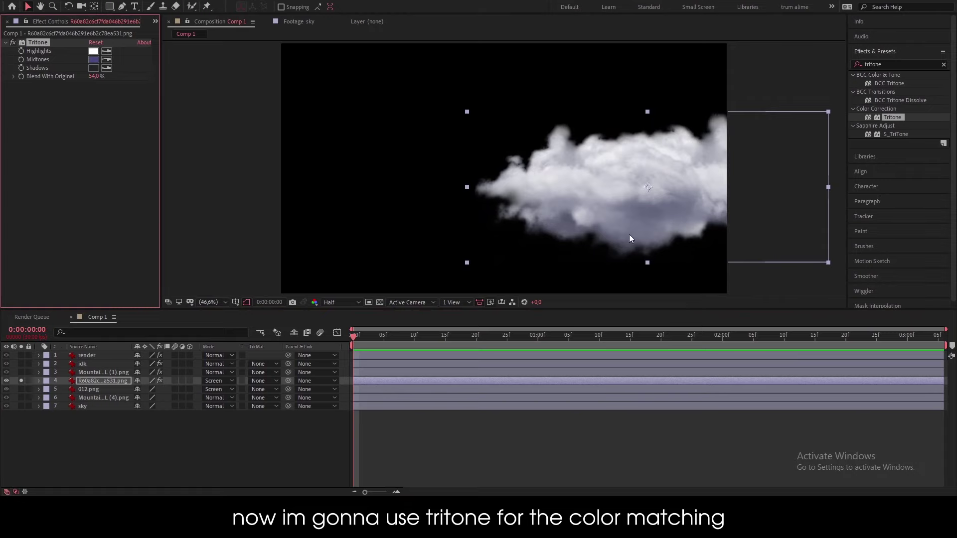
pyautogui.click(21, 381)
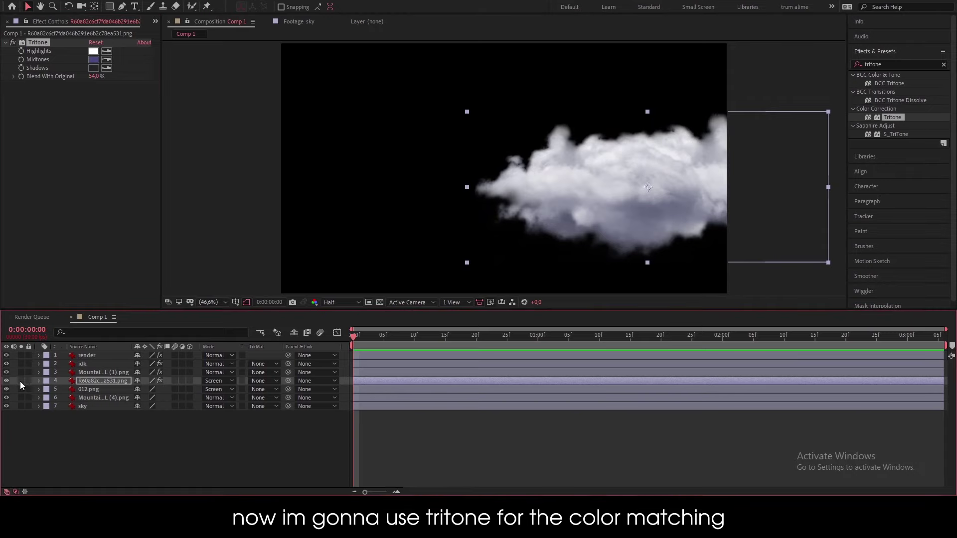
# - Paste the Tritone grade onto 012.png, the second mountain and the sky, then solo-check the sky
pyautogui.click(114, 389)
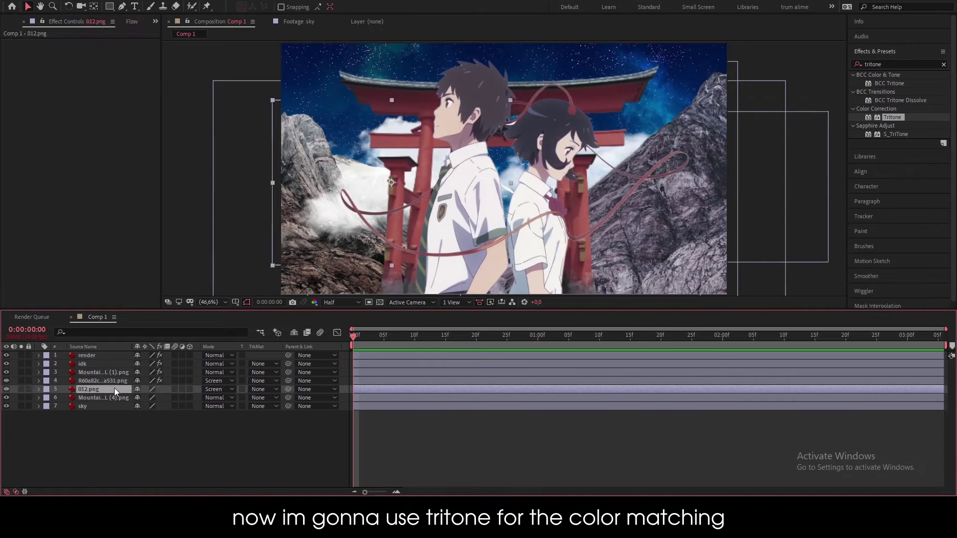
pyautogui.hotkey('ctrl', 'v')
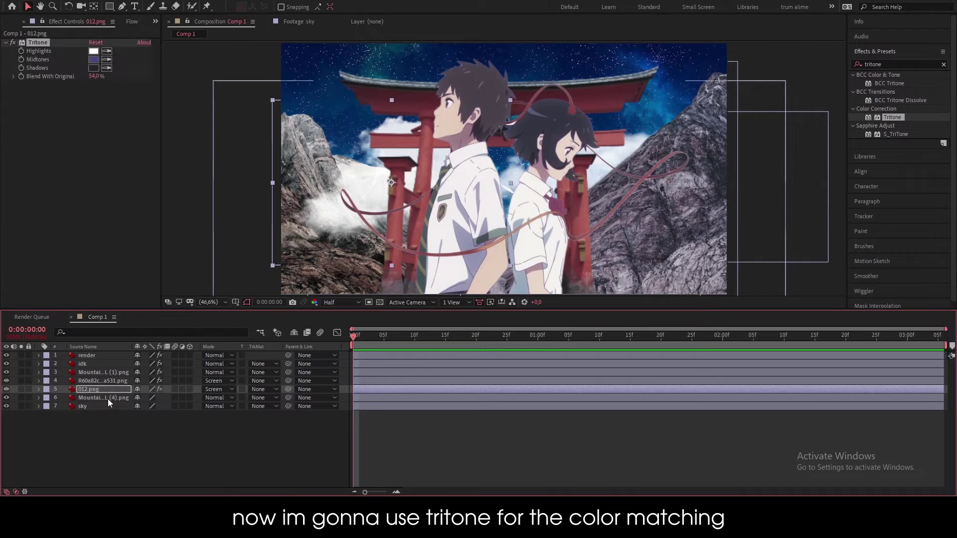
pyautogui.click(89, 399)
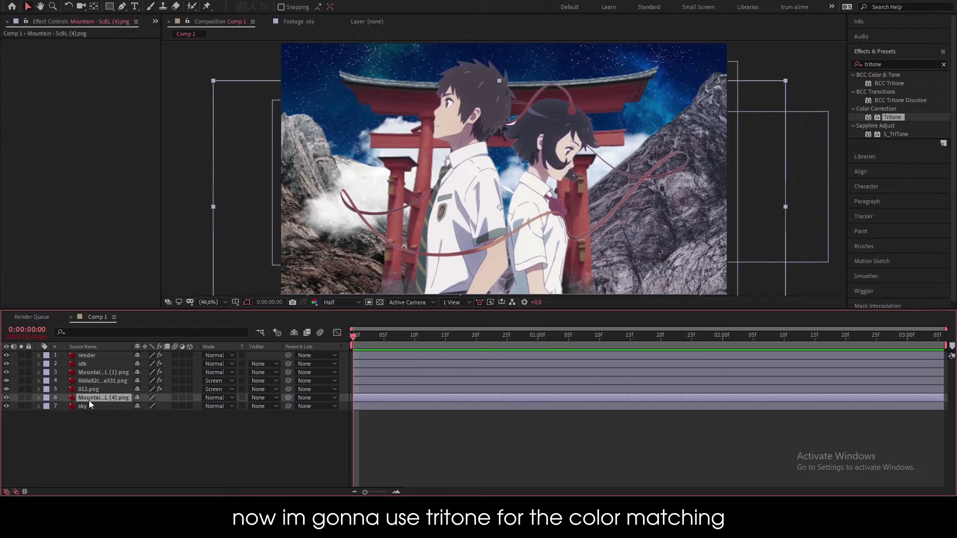
pyautogui.hotkey('ctrl', 'v')
pyautogui.click(95, 405)
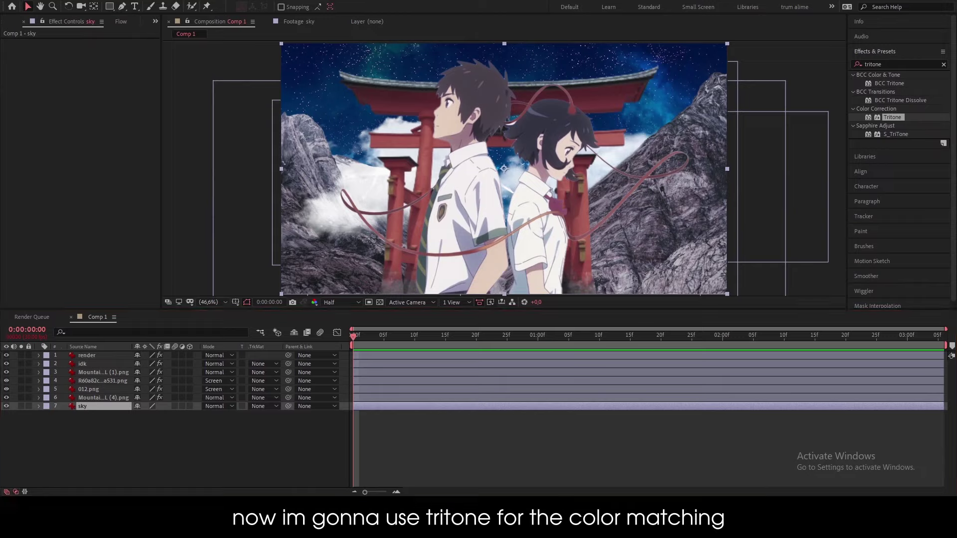
pyautogui.click(124, 408)
pyautogui.hotkey('ctrl', 'v')
pyautogui.click(195, 456)
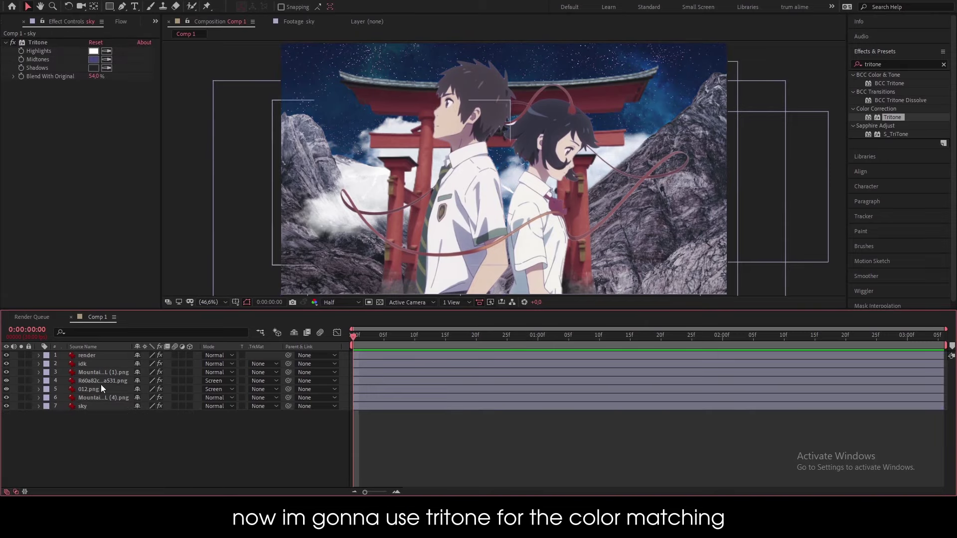
pyautogui.click(19, 406)
pyautogui.click(19, 406)
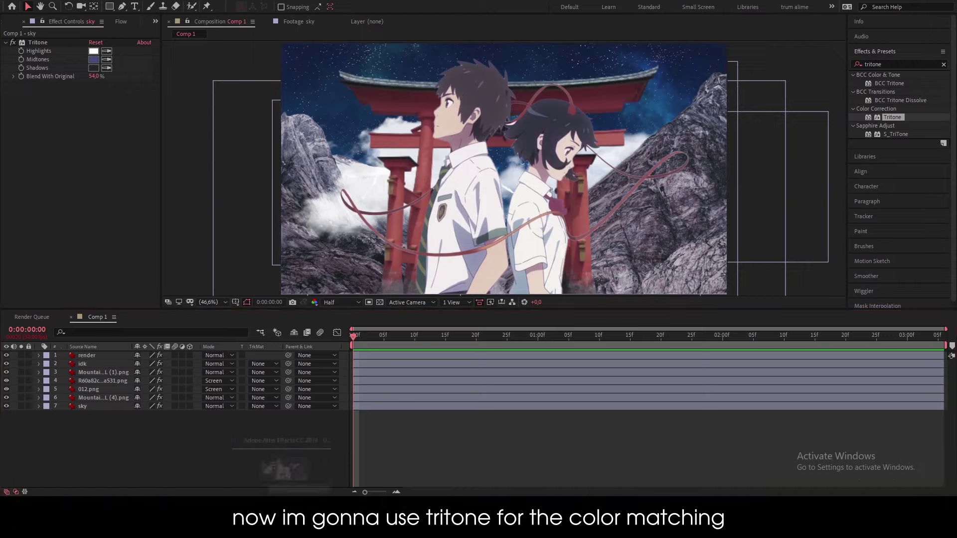
# - Add an adjustment layer on top and apply the imduong2k6 cc preset to it
pyautogui.click(91, 465)
pyautogui.moveTo(174, 352)
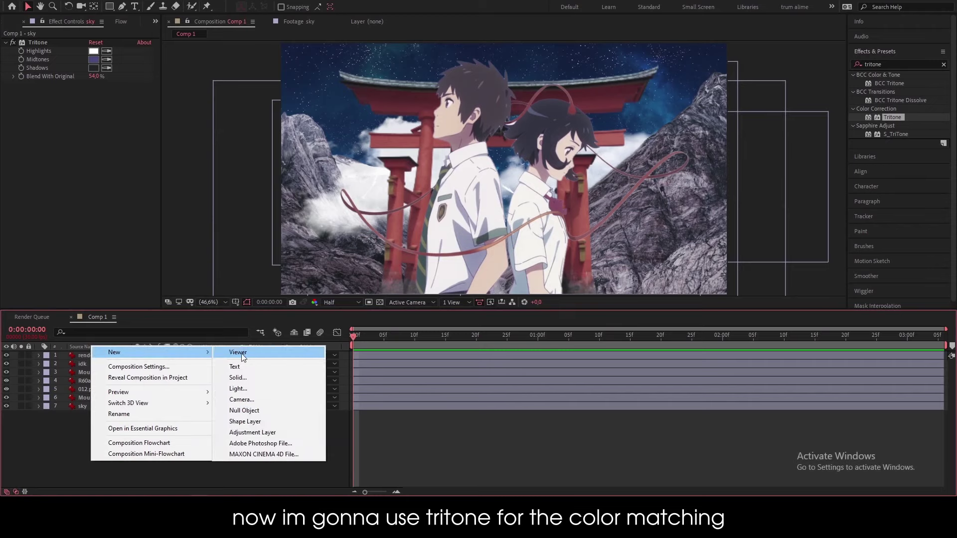
pyautogui.click(270, 431)
pyautogui.click(903, 63)
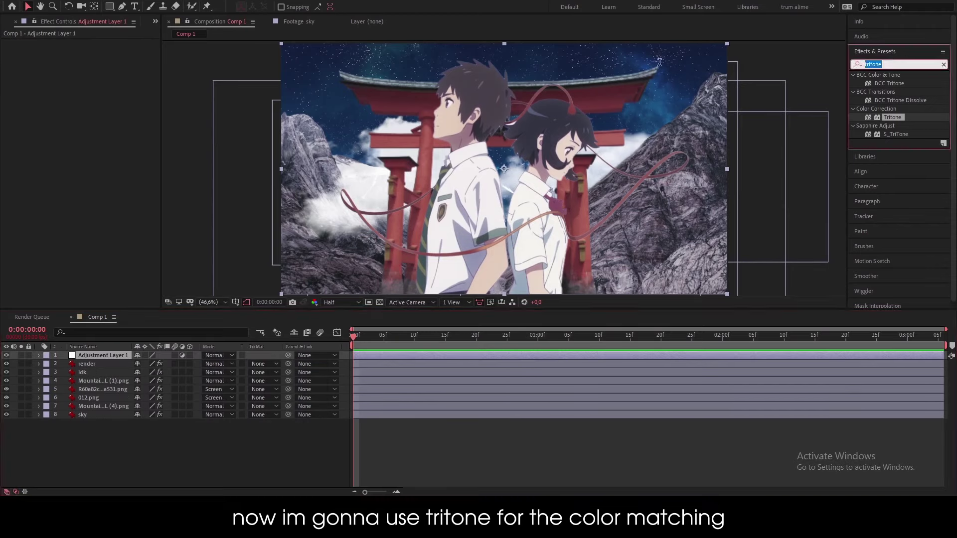
pyautogui.write('im')
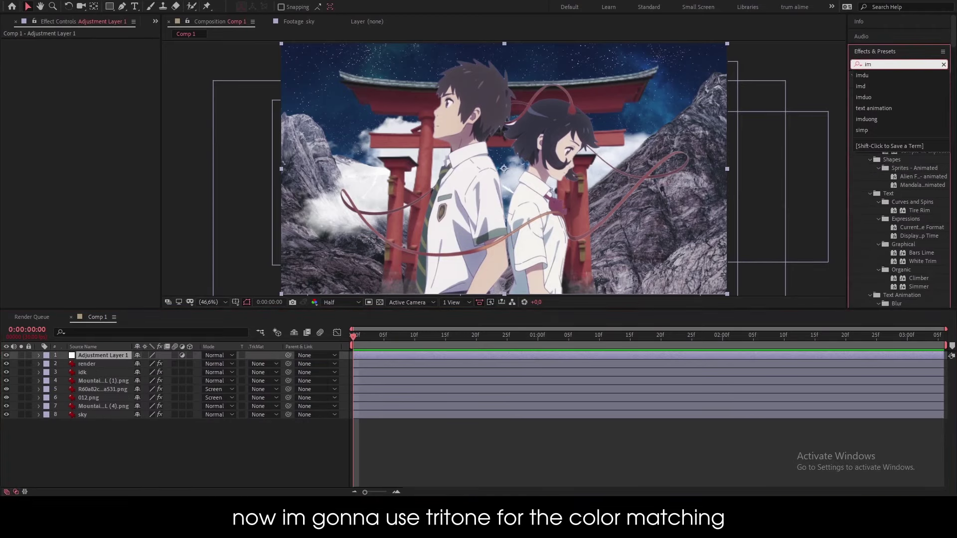
pyautogui.write('duon')
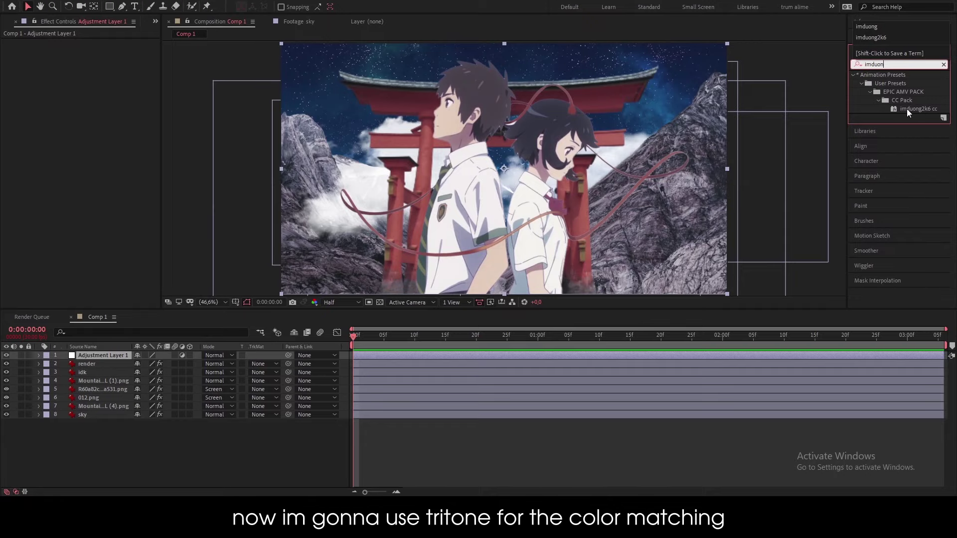
pyautogui.moveTo(906, 109); pyautogui.dragTo(87, 354)
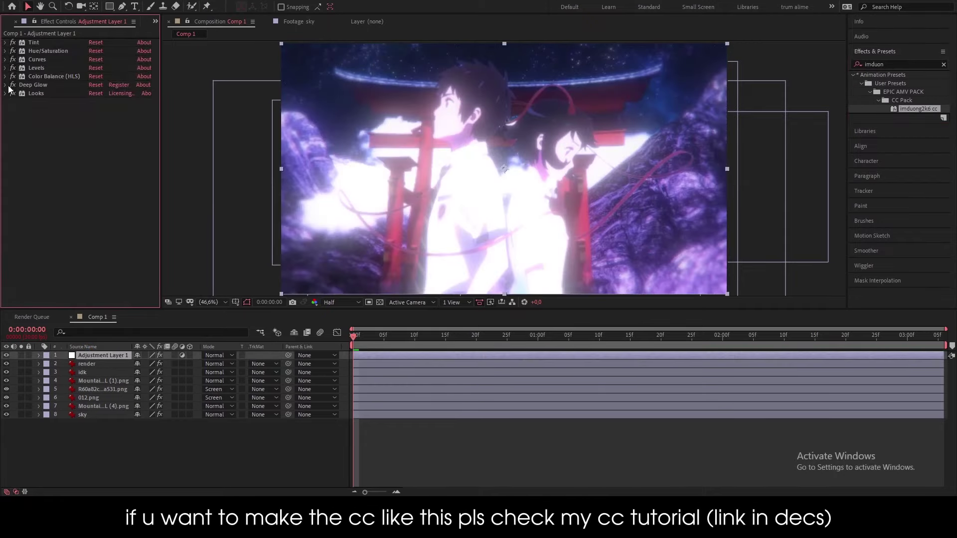
# - Lower the Deep Glow exposure to 0.12 and collapse the Deep Glow settings
pyautogui.click(94, 101)
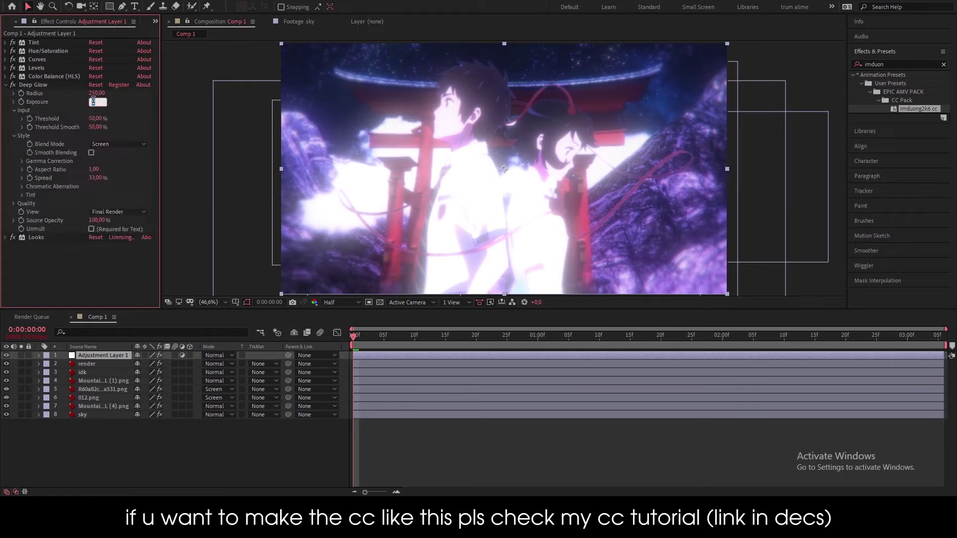
pyautogui.write('0,4')
pyautogui.press('Return')
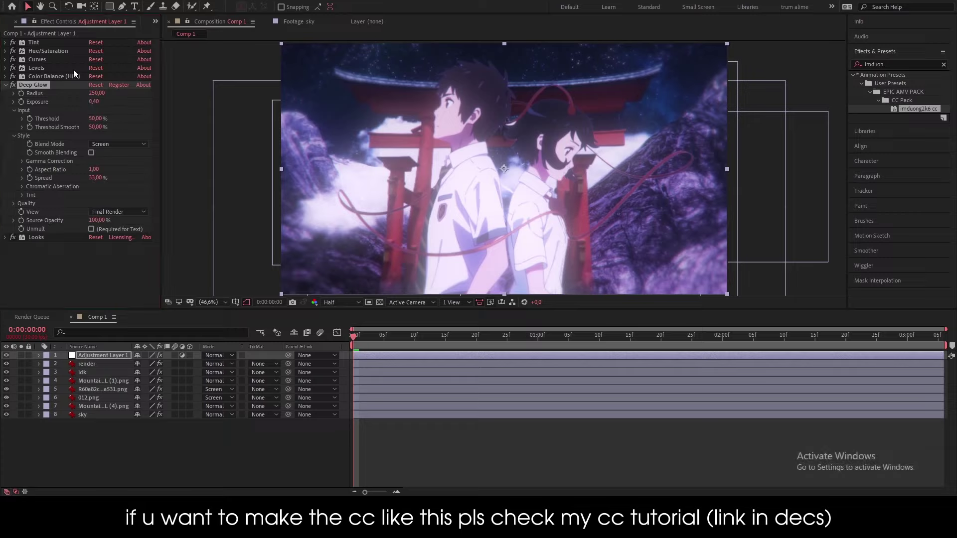
pyautogui.moveTo(92, 104); pyautogui.dragTo(80, 103)
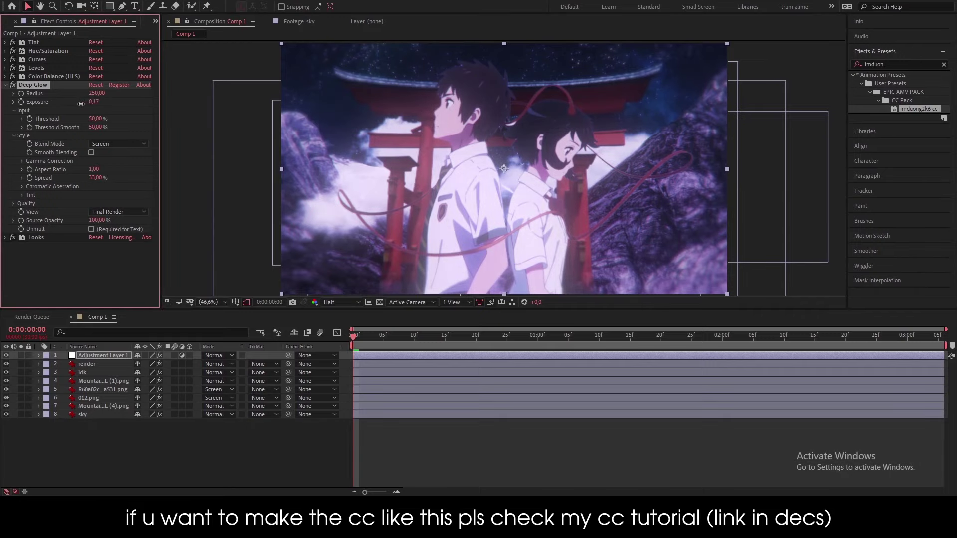
pyautogui.click(220, 437)
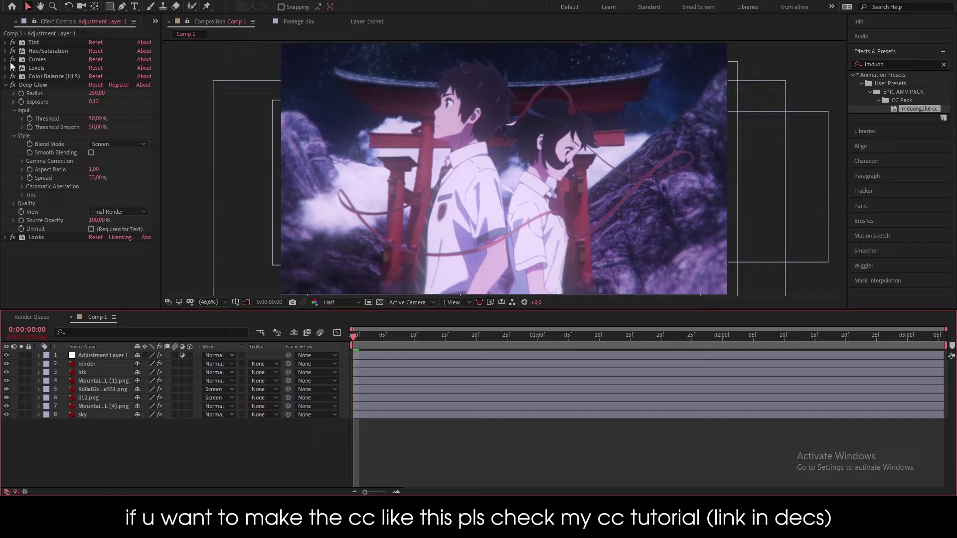
pyautogui.click(7, 85)
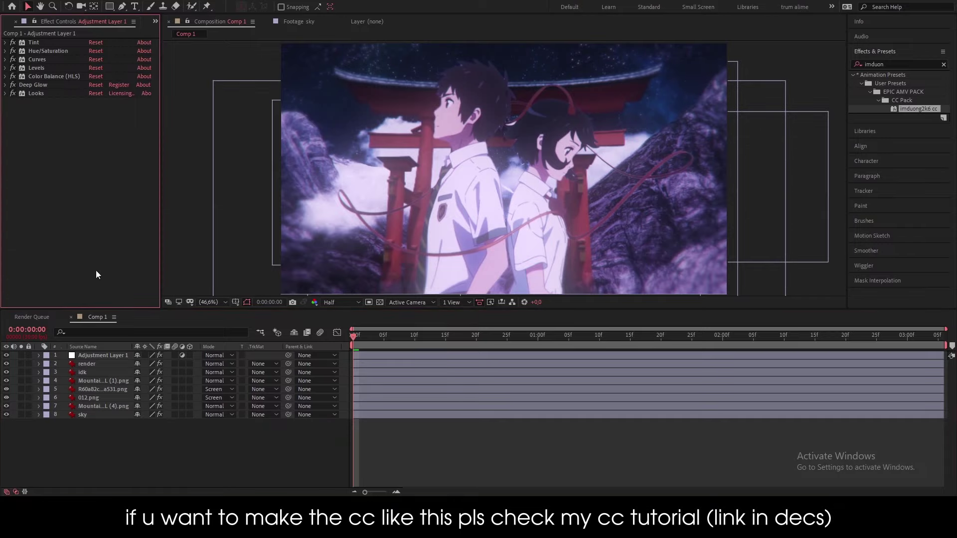
# - Set 012.png to 64% opacity and move it below Mountain (4)
pyautogui.click(6, 23)
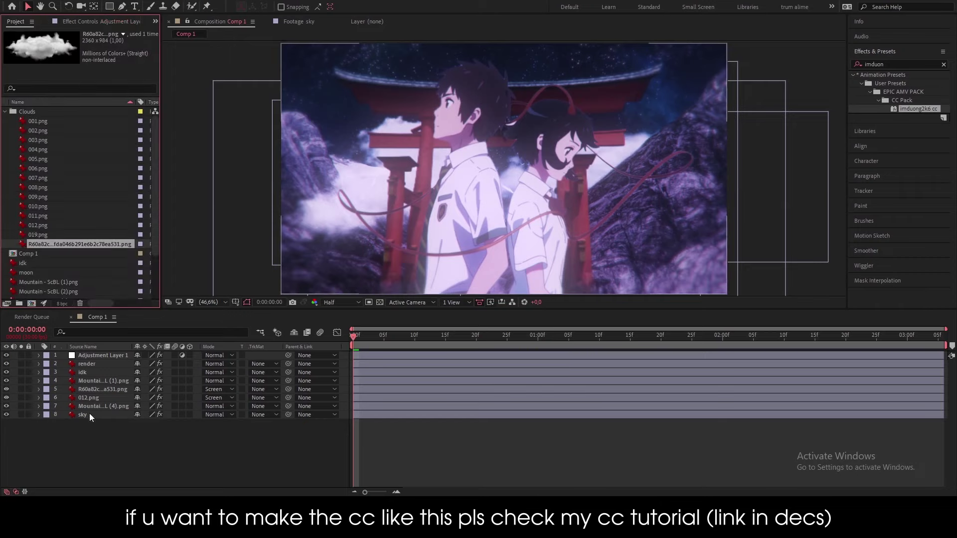
pyautogui.click(105, 382)
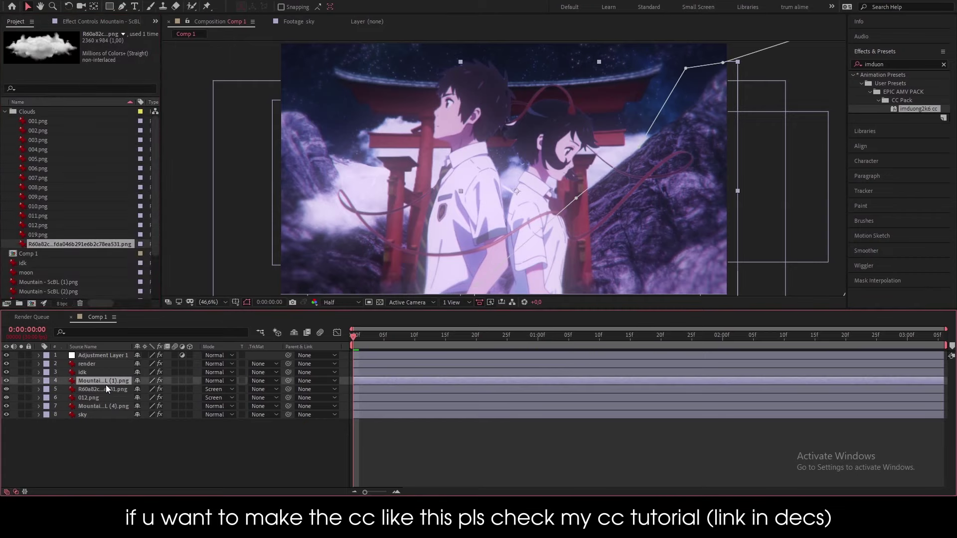
pyautogui.click(104, 402)
pyautogui.click(106, 392)
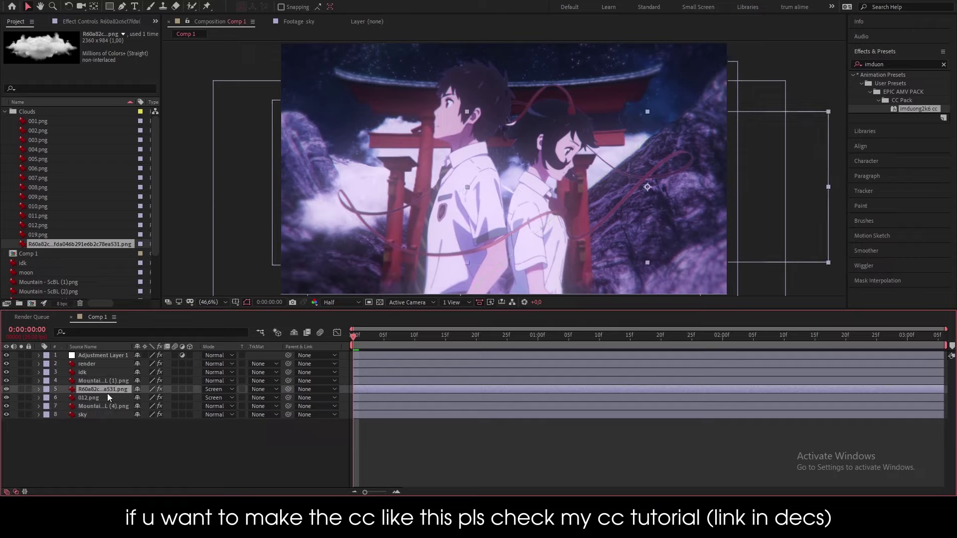
pyautogui.click(106, 399)
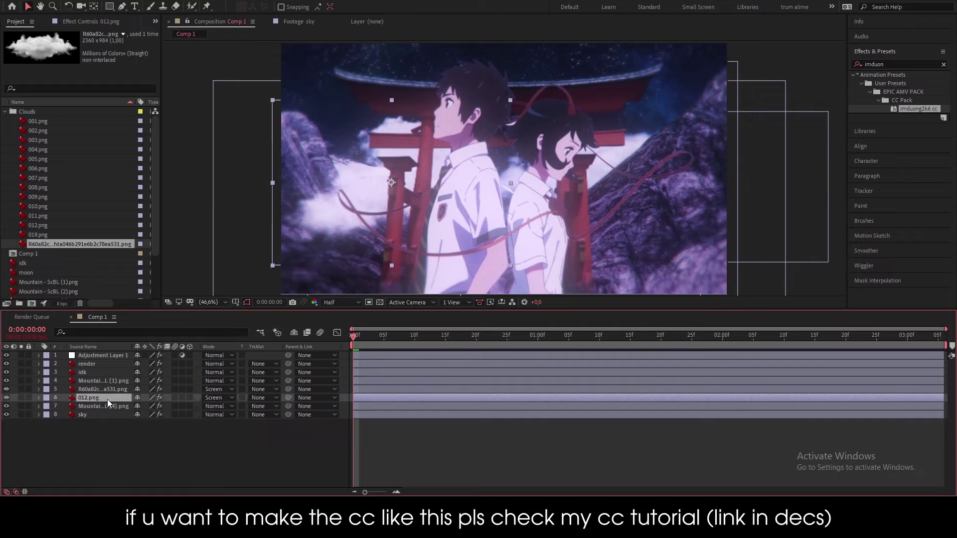
pyautogui.press('t')
pyautogui.moveTo(138, 406); pyautogui.dragTo(124, 406)
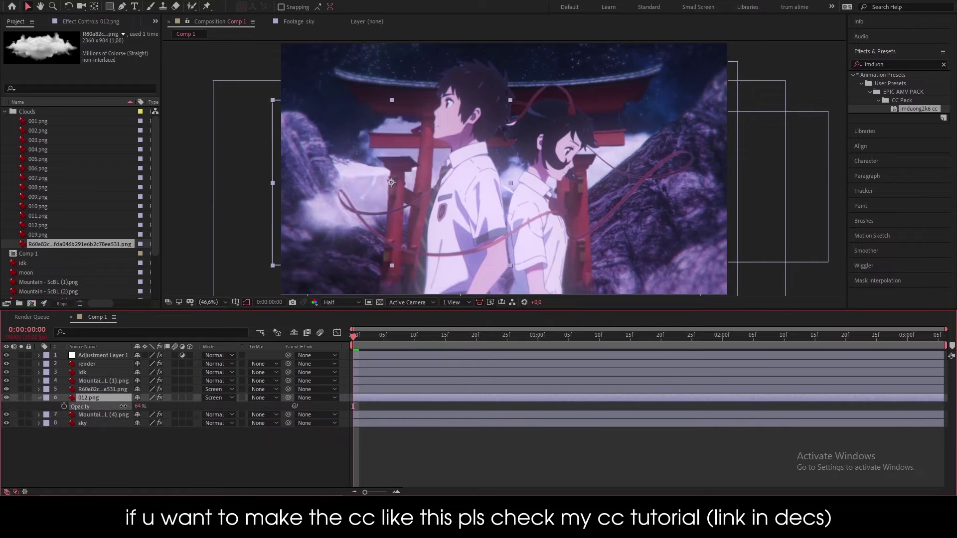
pyautogui.press('Return')
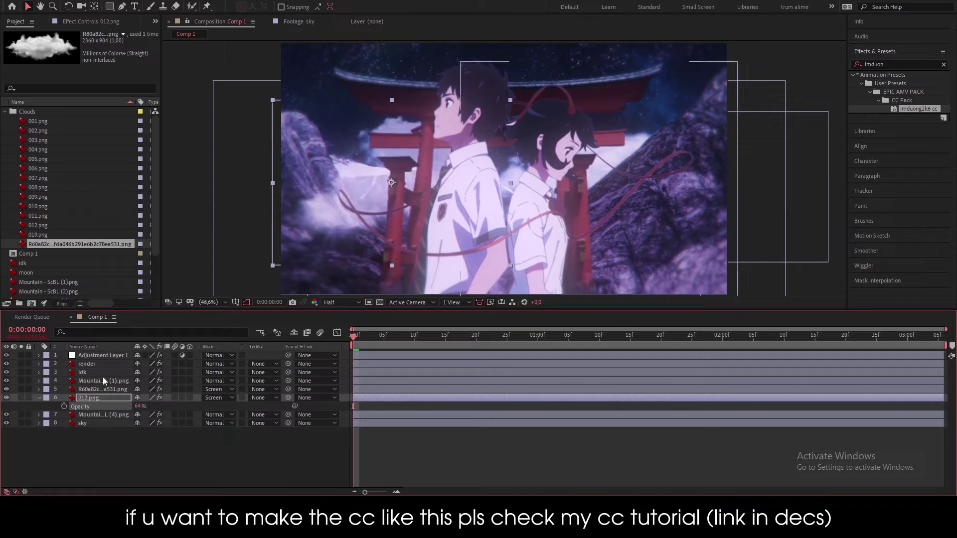
pyautogui.moveTo(102, 398); pyautogui.dragTo(103, 418)
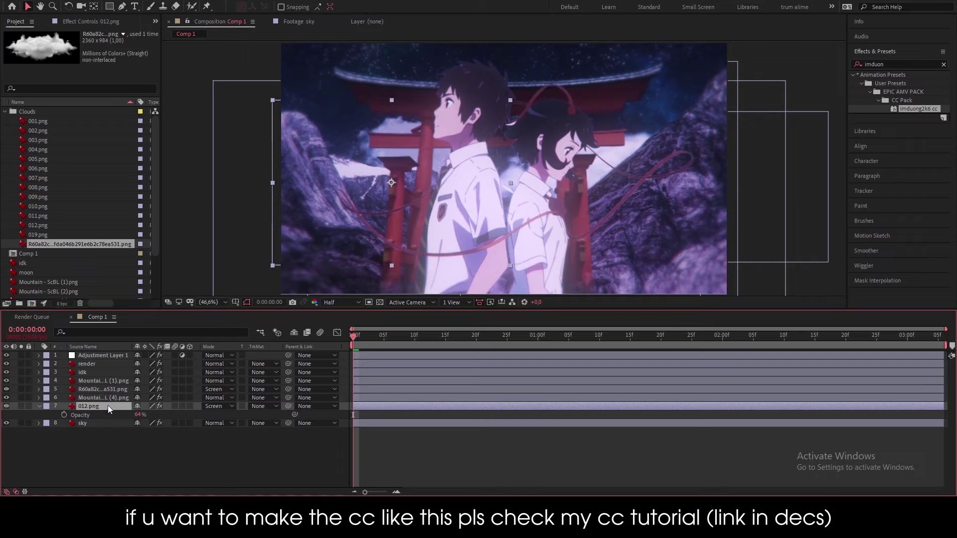
# - Fade the large R60a82c cloud layer to 74% opacity
pyautogui.click(102, 389)
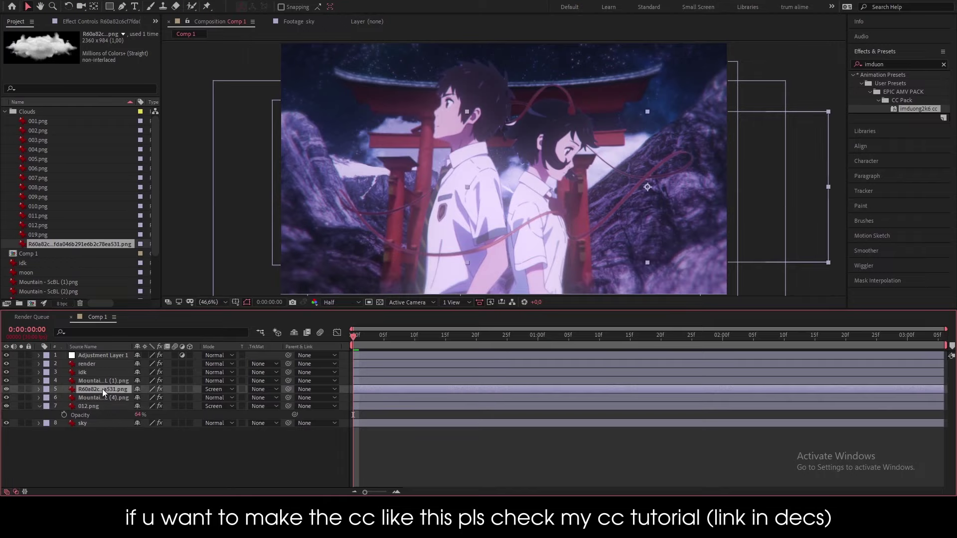
pyautogui.press('t')
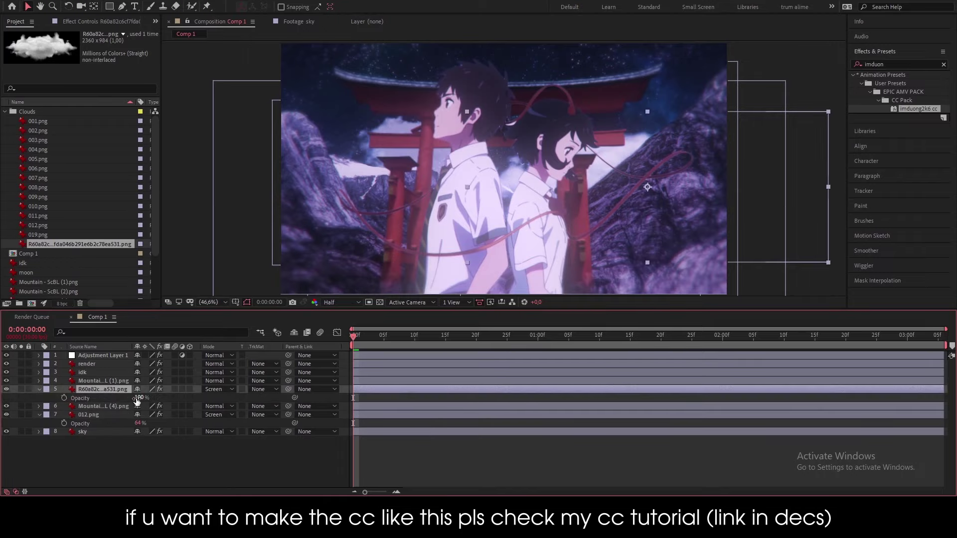
pyautogui.moveTo(138, 398); pyautogui.dragTo(115, 396)
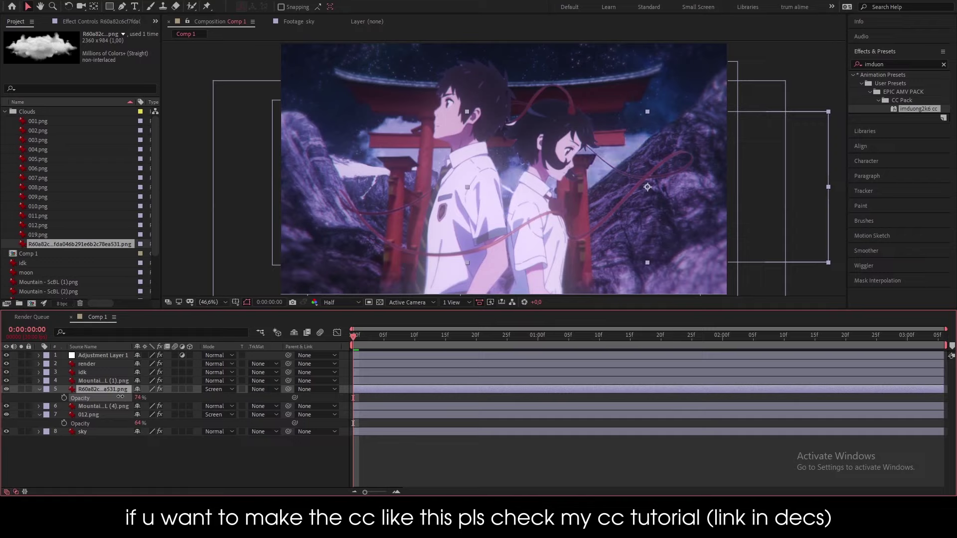
pyautogui.click(156, 461)
pyautogui.scroll(-2, 28, 270)
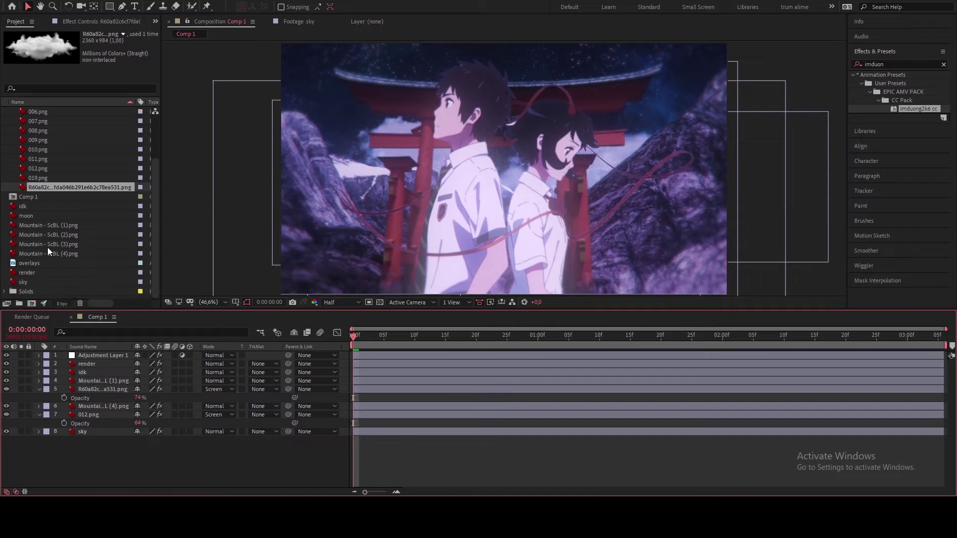
# - Open the overlays clip in the Footage viewer and set its in point at 0:01:44:17
pyautogui.doubleClick(29, 263)
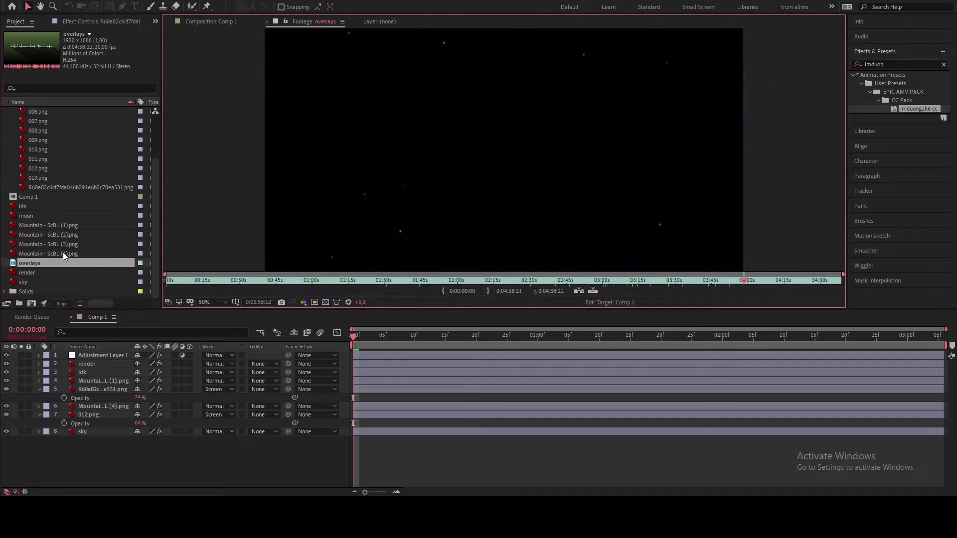
pyautogui.click(430, 280)
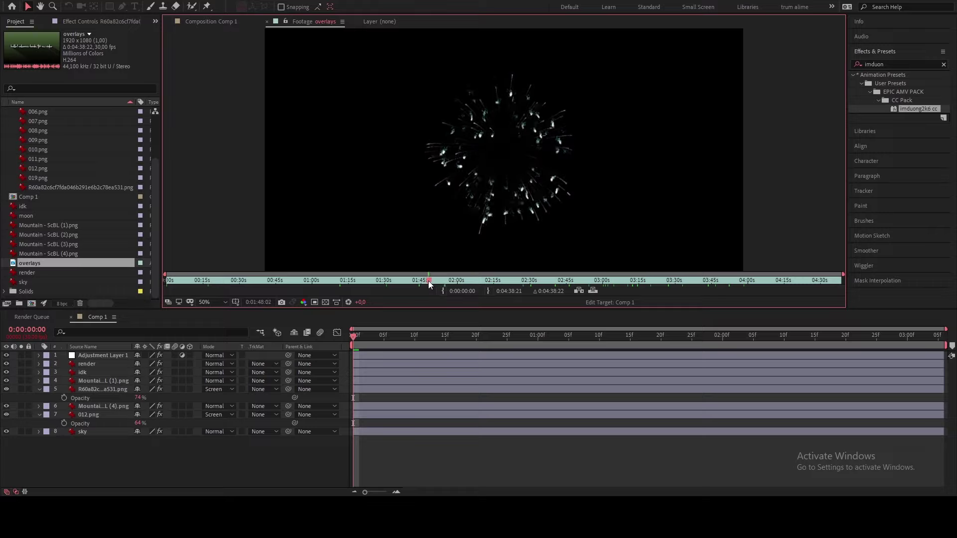
pyautogui.moveTo(429, 282); pyautogui.dragTo(421, 287)
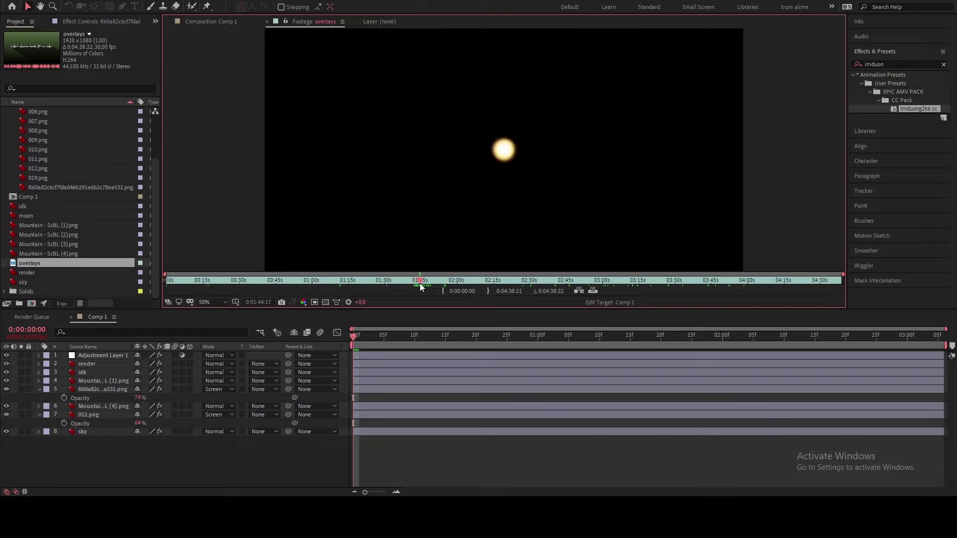
pyautogui.click(443, 291)
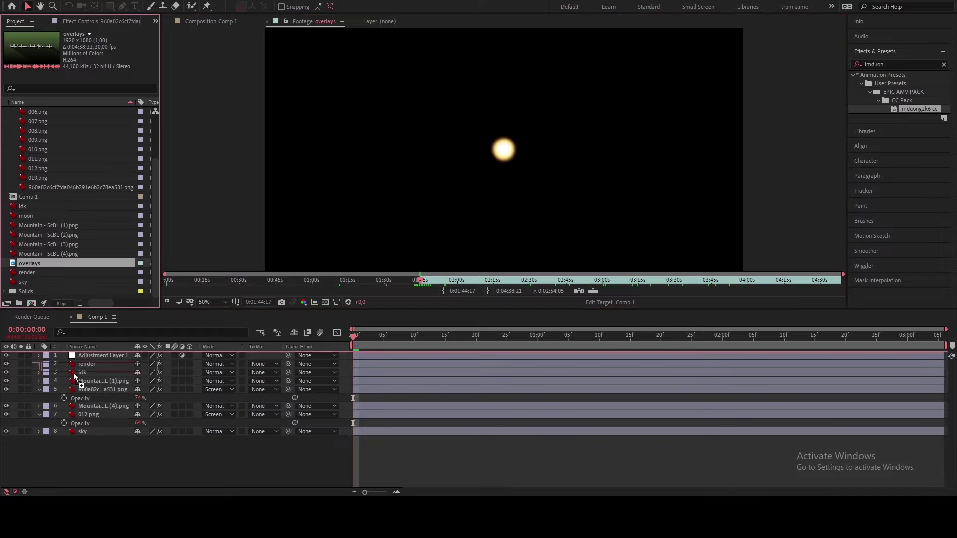
# - Add overlays to Comp 1 above sky, solo it, and shift the flare toward the upper right
pyautogui.moveTo(46, 261); pyautogui.dragTo(85, 427)
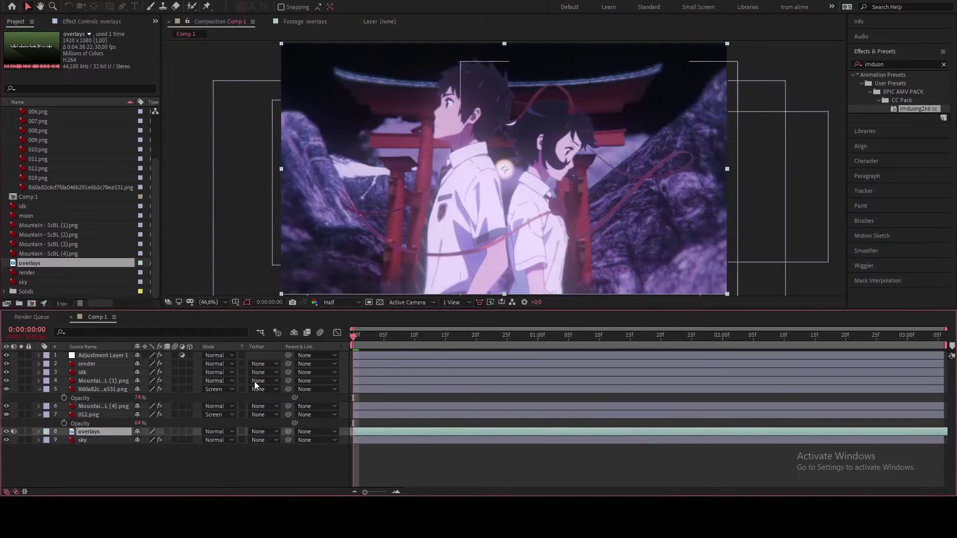
pyautogui.click(20, 432)
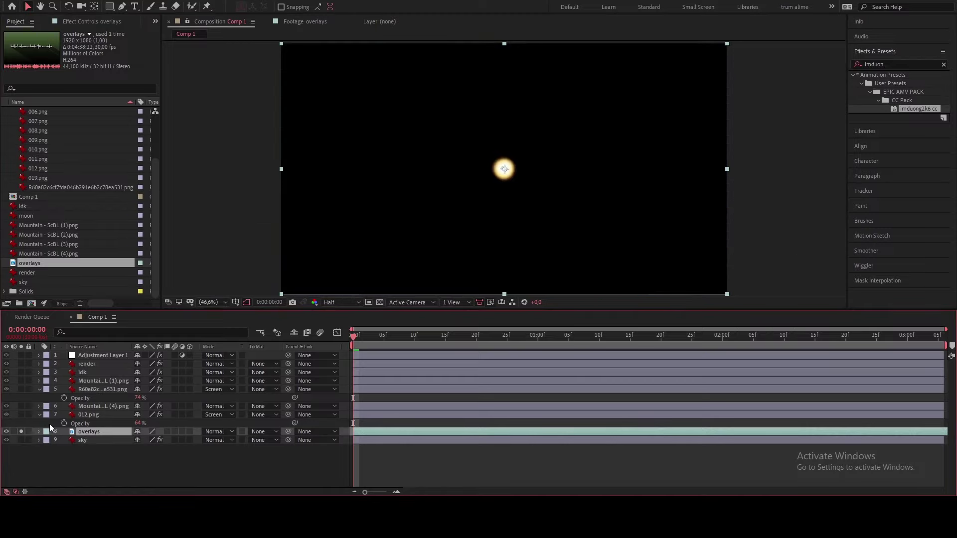
pyautogui.moveTo(580, 164); pyautogui.dragTo(618, 144)
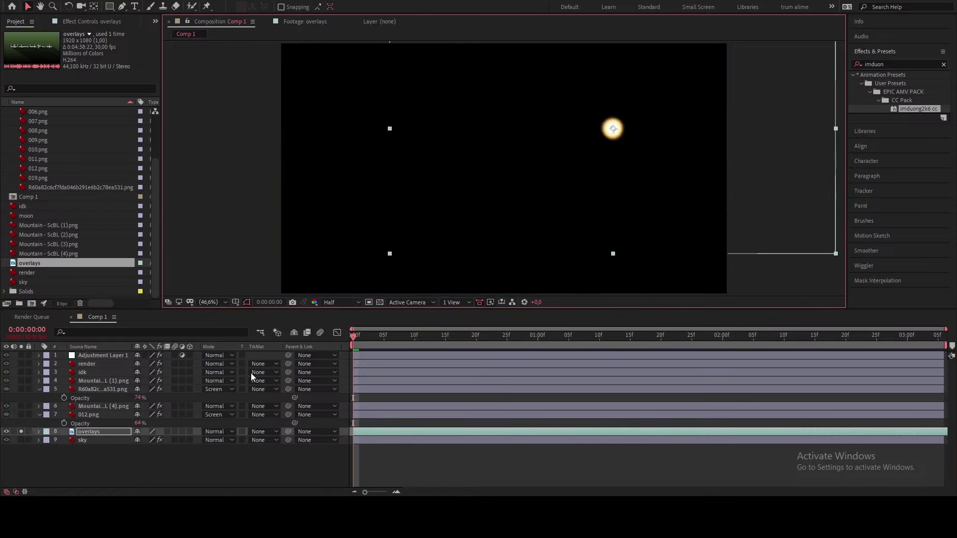
pyautogui.moveTo(360, 342)
pyautogui.mouseDown()
pyautogui.moveTo(827, 382)
pyautogui.moveTo(955, 404)
pyautogui.mouseUp()
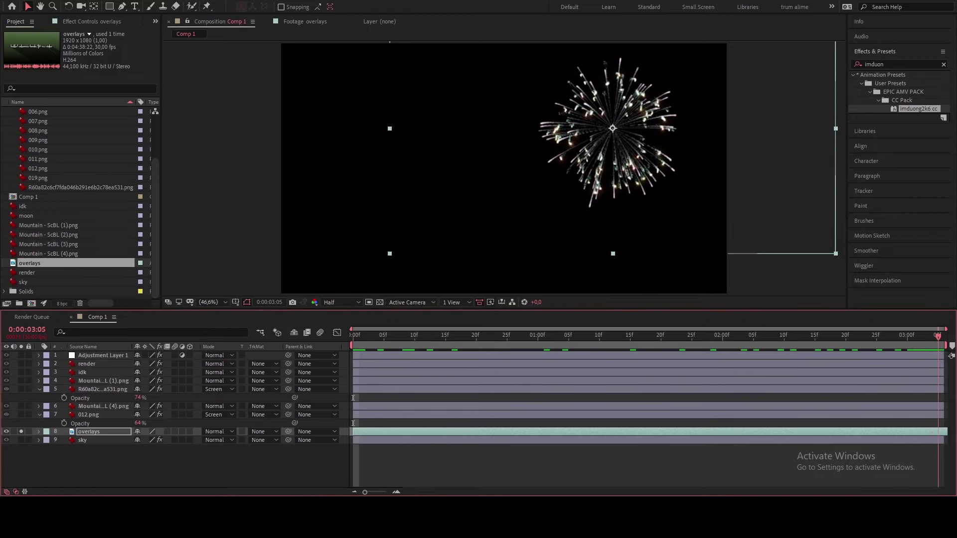
# - Scale the fireworks to 142%, blend them with Screen, and raise them higher in frame
pyautogui.press('s')
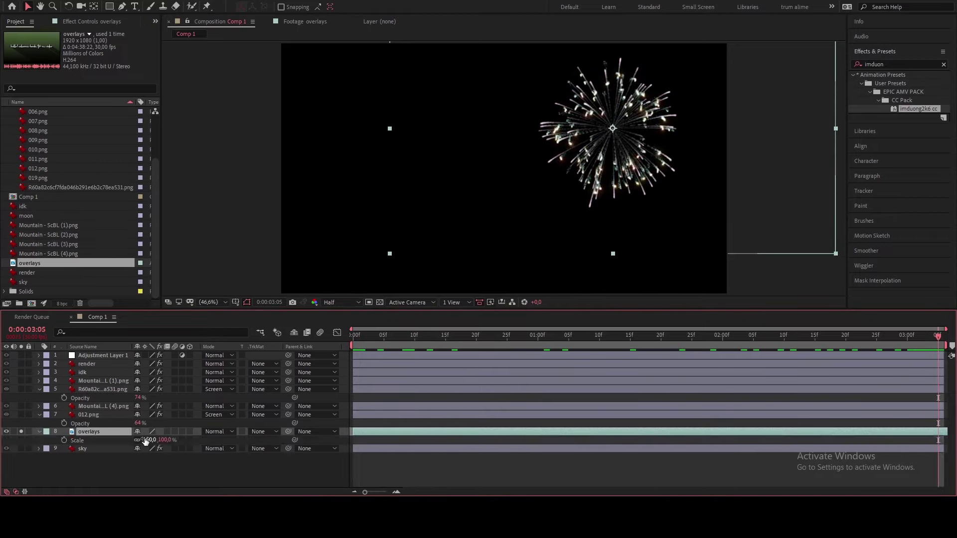
pyautogui.moveTo(145, 440); pyautogui.dragTo(166, 441)
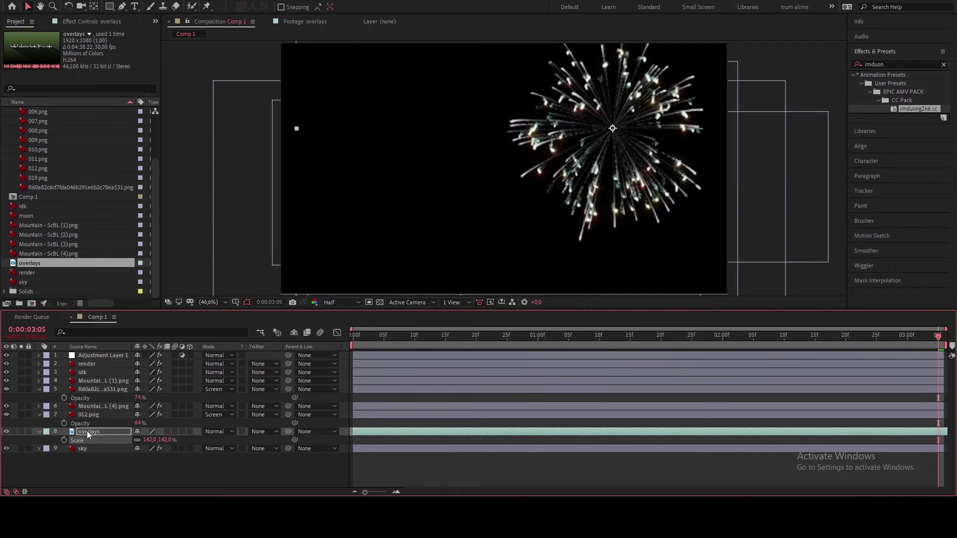
pyautogui.click(209, 431)
pyautogui.click(217, 119)
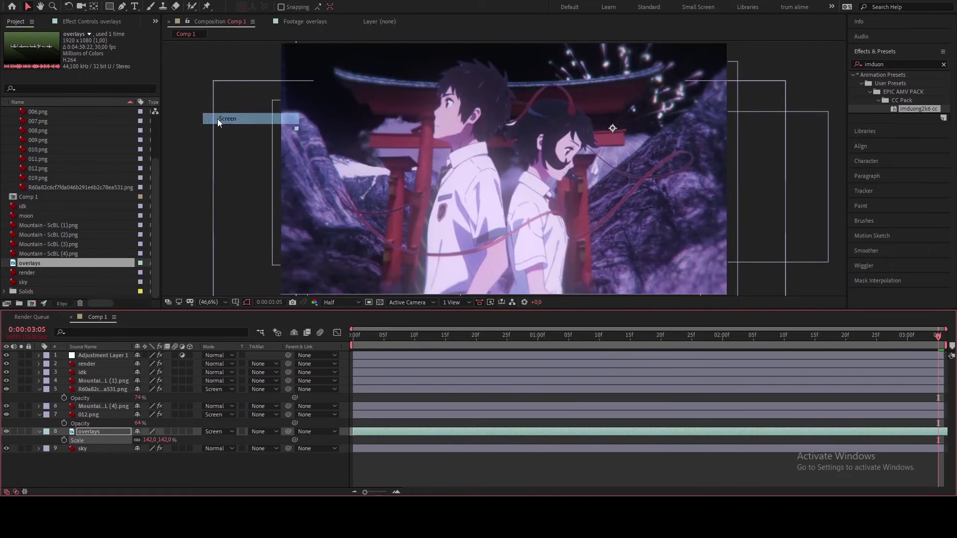
pyautogui.moveTo(652, 122); pyautogui.dragTo(655, 85)
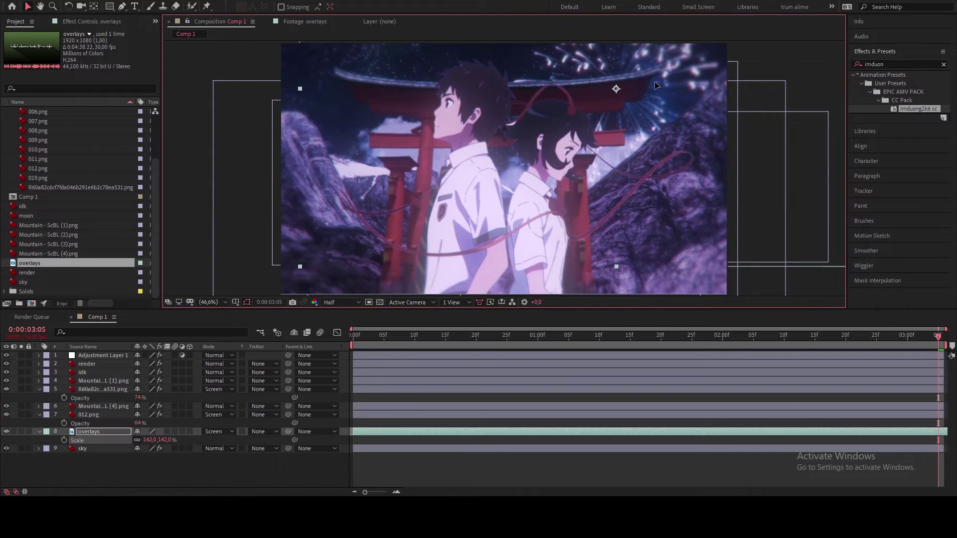
# - Toggle the fireworks solo, set preview resolution to Full, and check the burst at 0:00:01:14
pyautogui.click(21, 431)
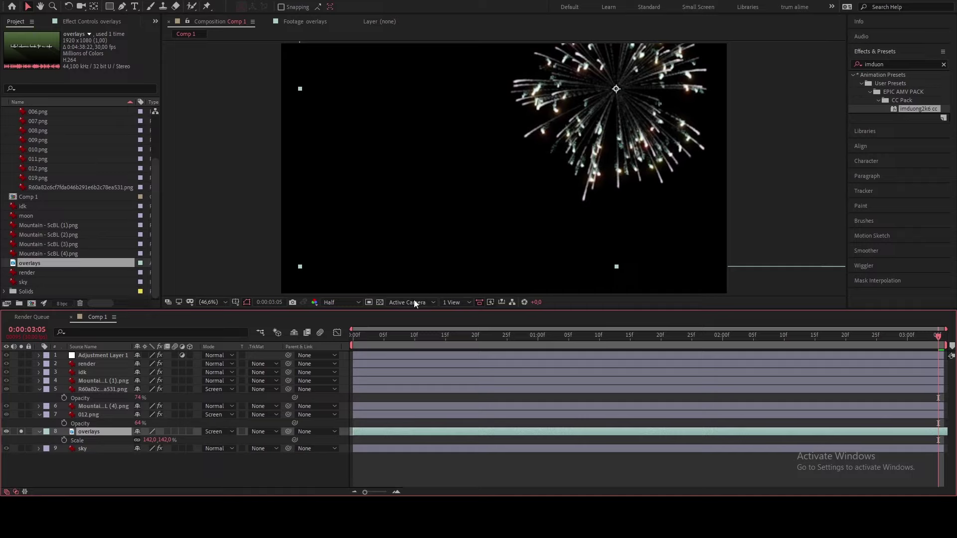
pyautogui.click(342, 302)
pyautogui.click(338, 329)
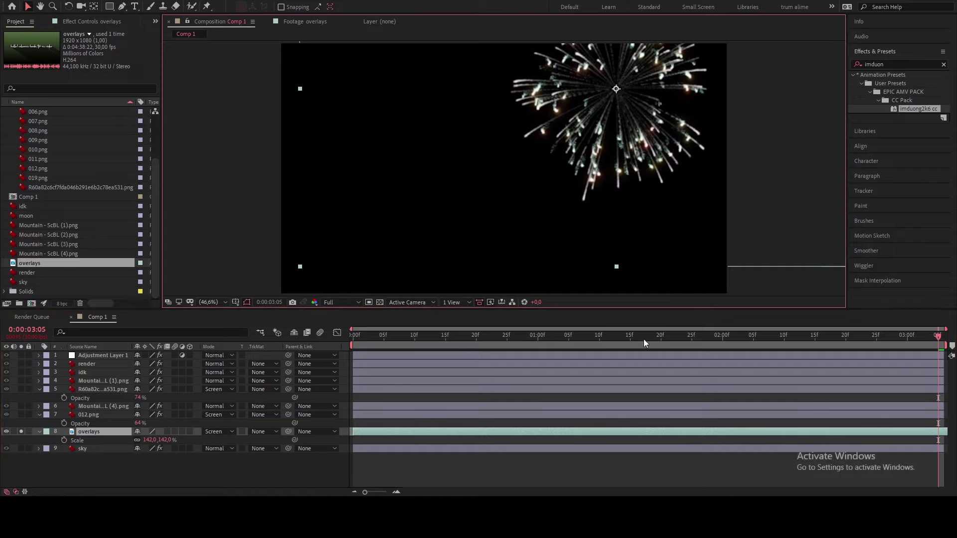
pyautogui.click(624, 338)
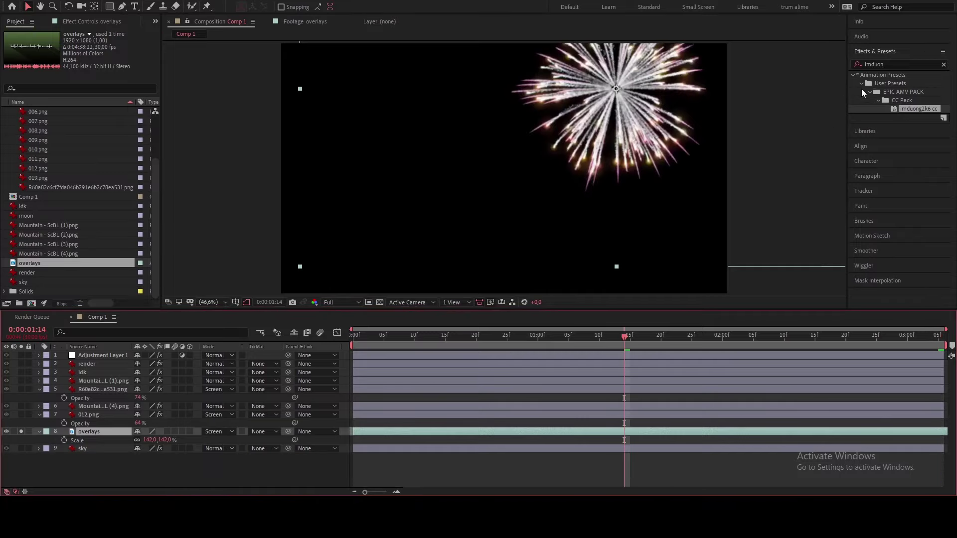
# - Apply Hue/Saturation to the overlays layer and shift the firework colour toward green
pyautogui.click(890, 63)
pyautogui.write('hue')
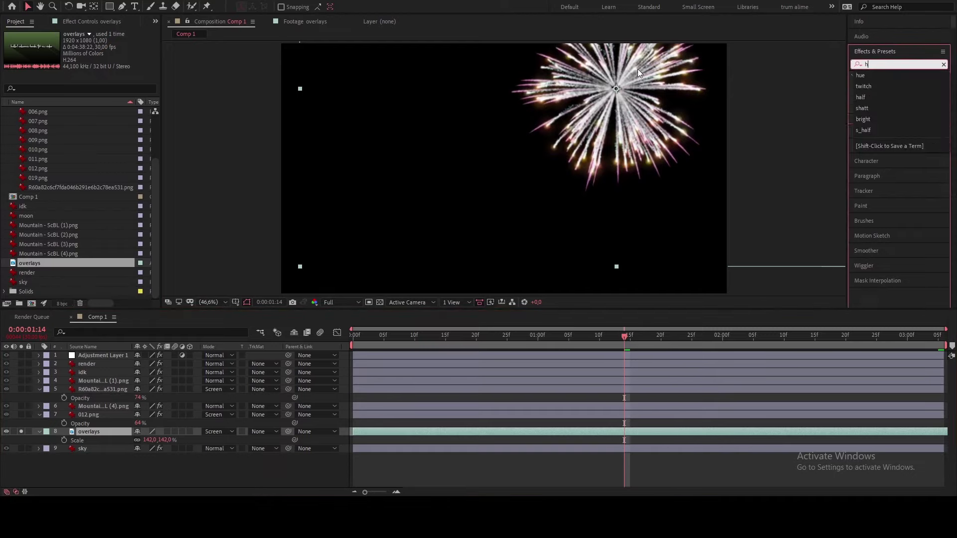
pyautogui.doubleClick(883, 168)
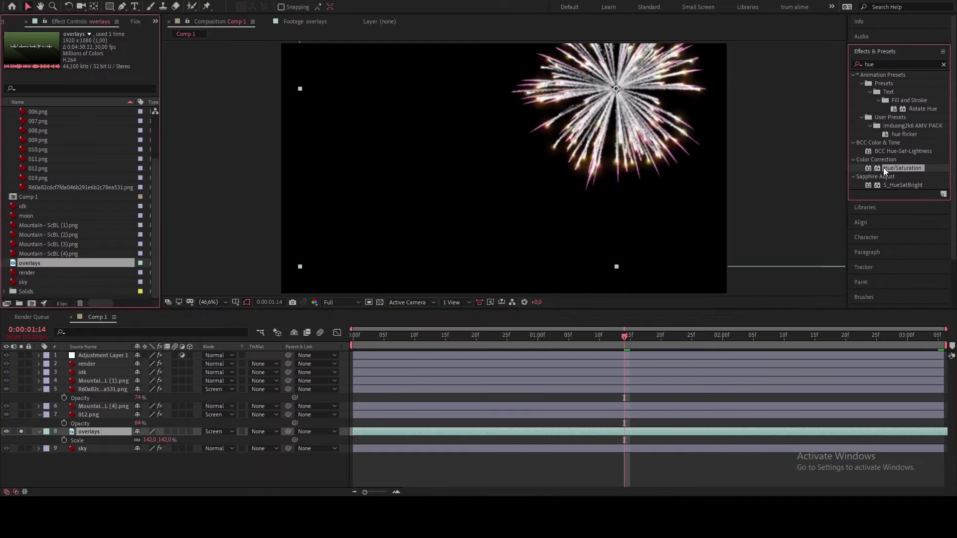
pyautogui.moveTo(96, 96)
pyautogui.mouseDown()
pyautogui.moveTo(105, 121)
pyautogui.moveTo(114, 104)
pyautogui.mouseUp()
# - Add Deep Glow to overlays with exposure 0.80 and Unmult enabled
pyautogui.doubleClick(877, 63)
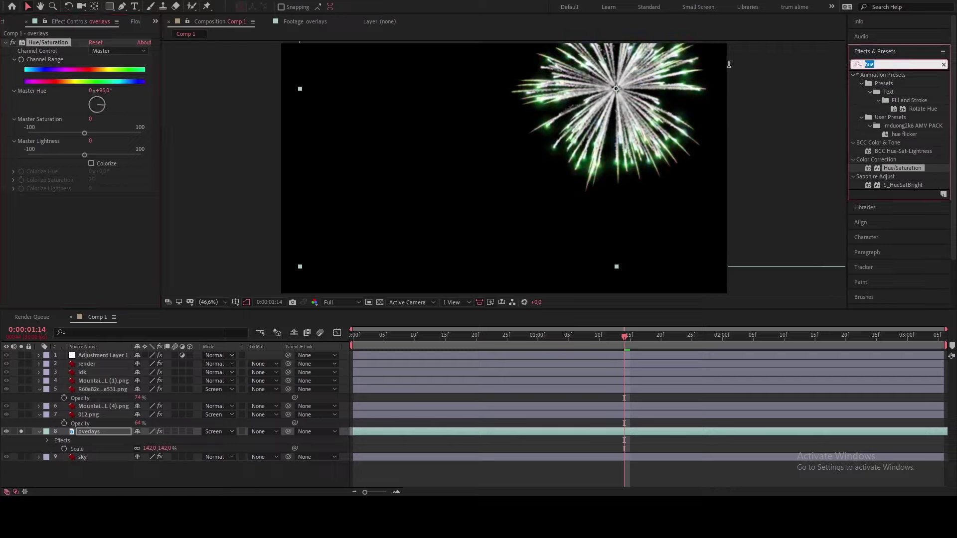
pyautogui.write('dee')
pyautogui.moveTo(888, 117); pyautogui.dragTo(78, 242)
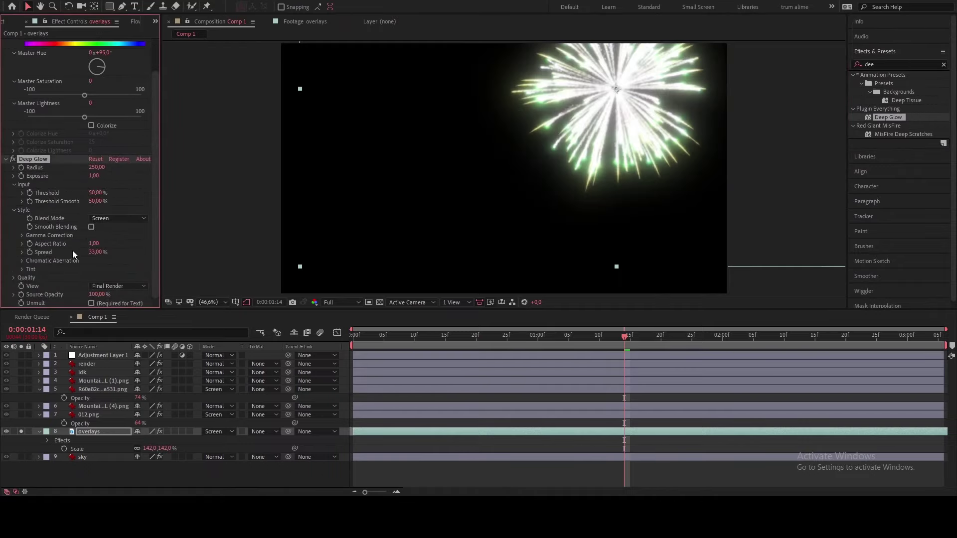
pyautogui.click(94, 177)
pyautogui.write(',8')
pyautogui.press('Return')
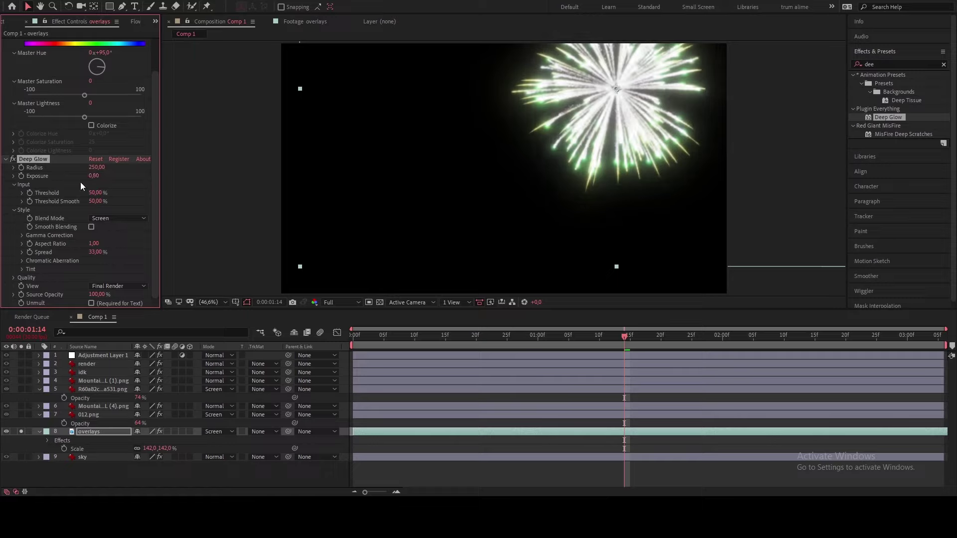
pyautogui.click(91, 303)
pyautogui.click(5, 159)
# - Set the master hue to 130°, then duplicate overlays and move the copy left
pyautogui.click(101, 109)
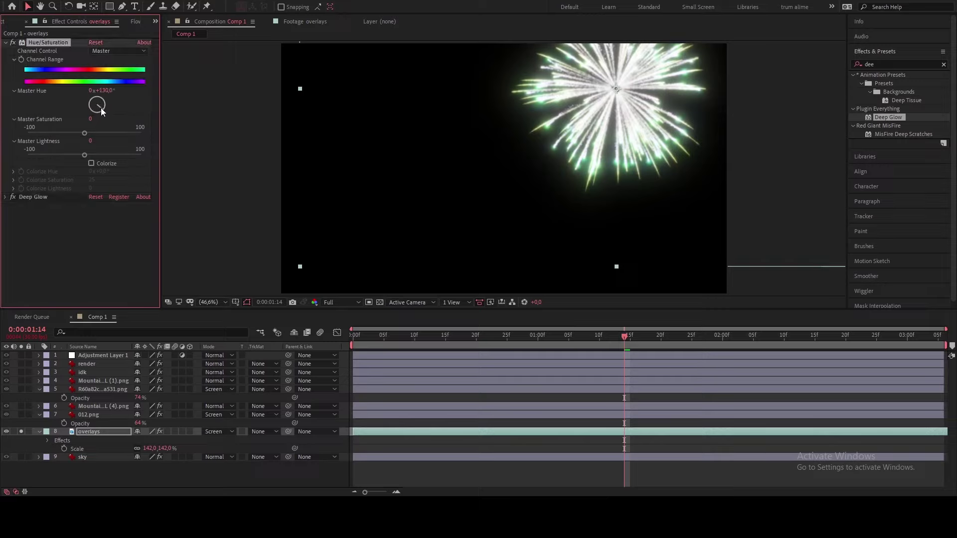
pyautogui.click(88, 431)
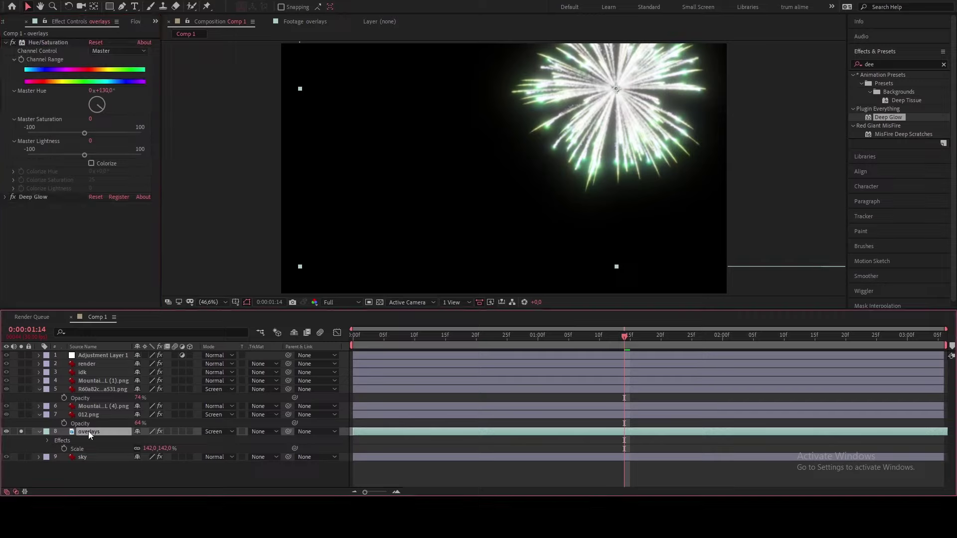
pyautogui.hotkey('ctrl', 'd')
pyautogui.moveTo(593, 132); pyautogui.dragTo(321, 116)
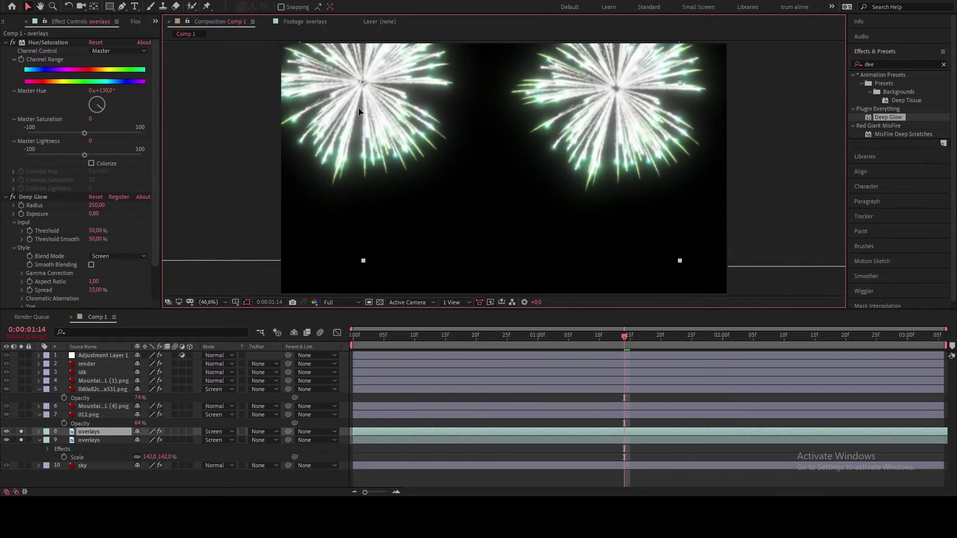
# - Start the duplicate firework about nine frames later and shift its hue to +232° purple
pyautogui.moveTo(320, 116); pyautogui.dragTo(384, 117)
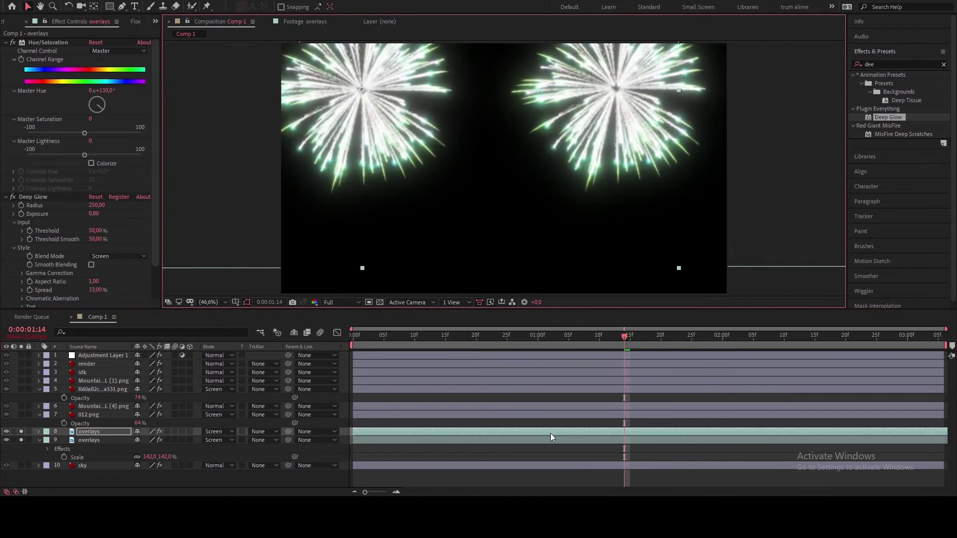
pyautogui.moveTo(551, 433); pyautogui.dragTo(607, 435)
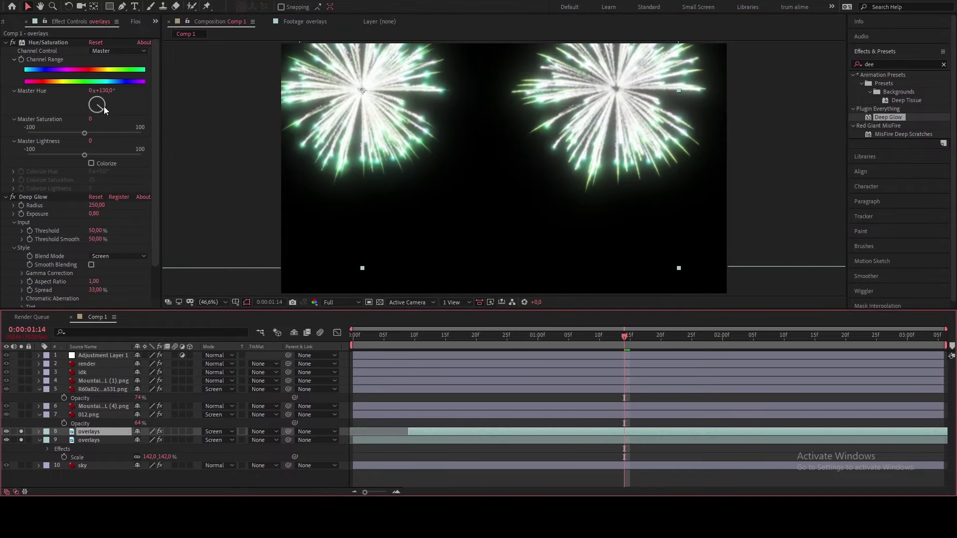
pyautogui.moveTo(104, 106); pyautogui.dragTo(90, 109)
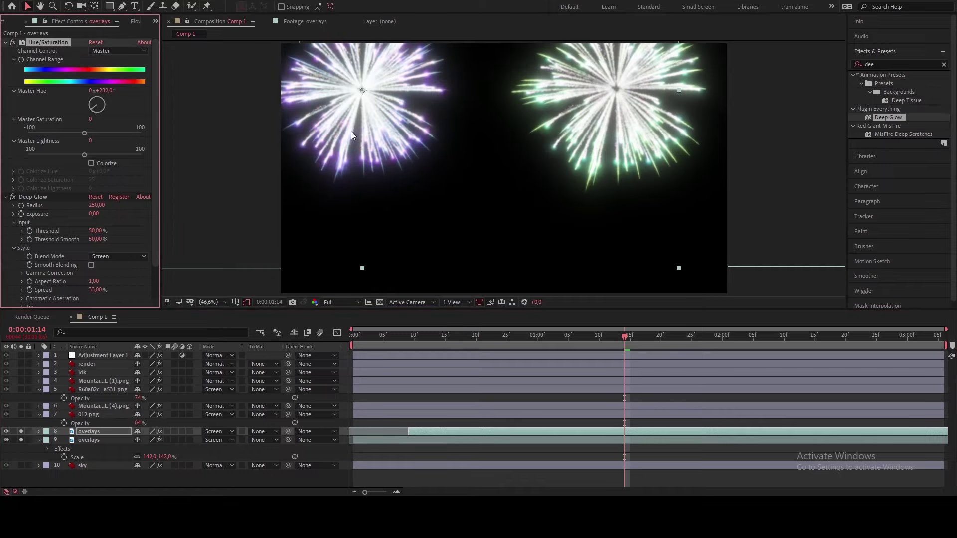
# - Move the purple firework down-left and collapse the overlays and layer 5 properties
pyautogui.moveTo(351, 130); pyautogui.dragTo(347, 148)
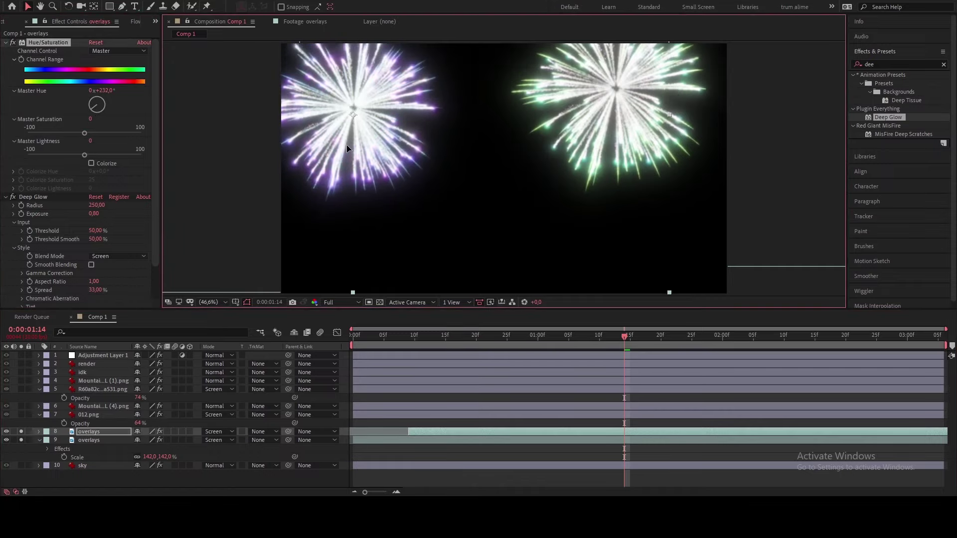
pyautogui.click(19, 438)
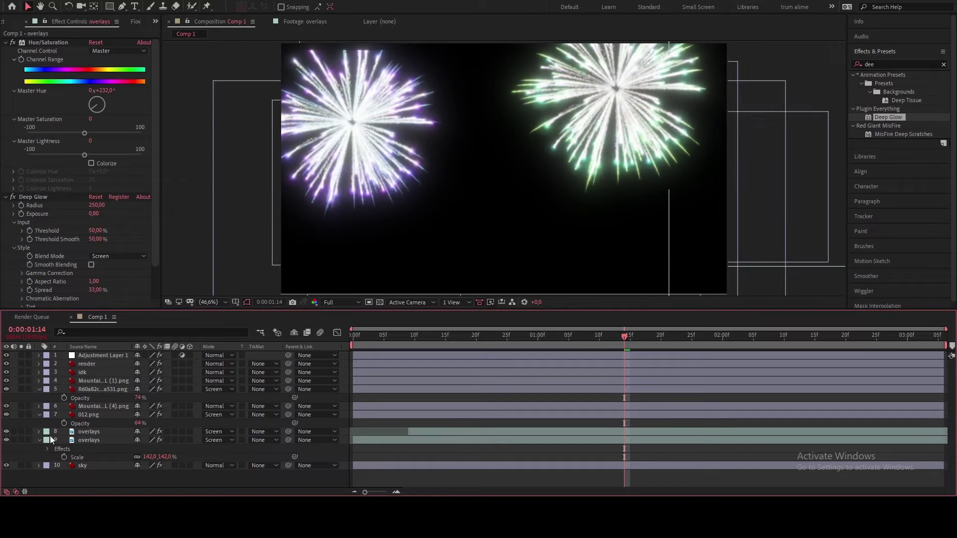
pyautogui.click(39, 439)
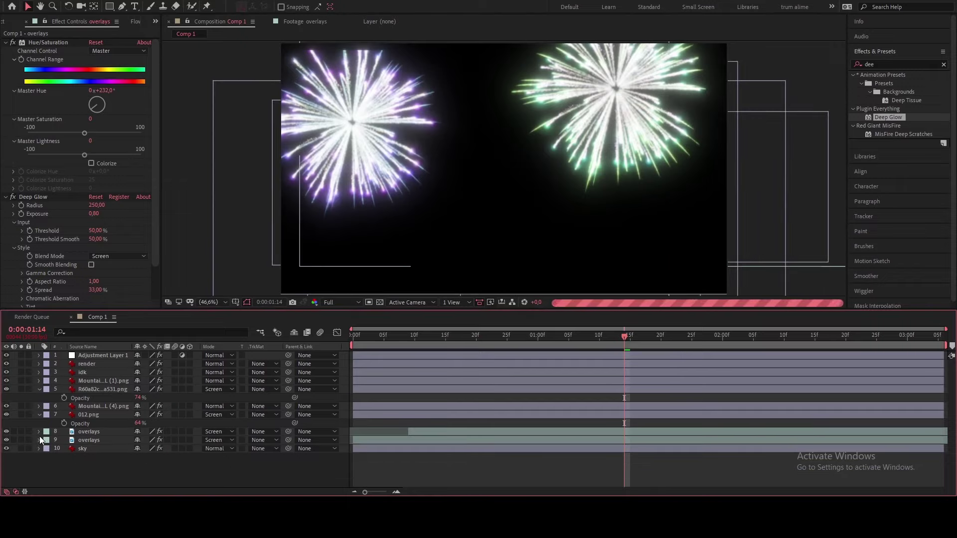
pyautogui.click(40, 389)
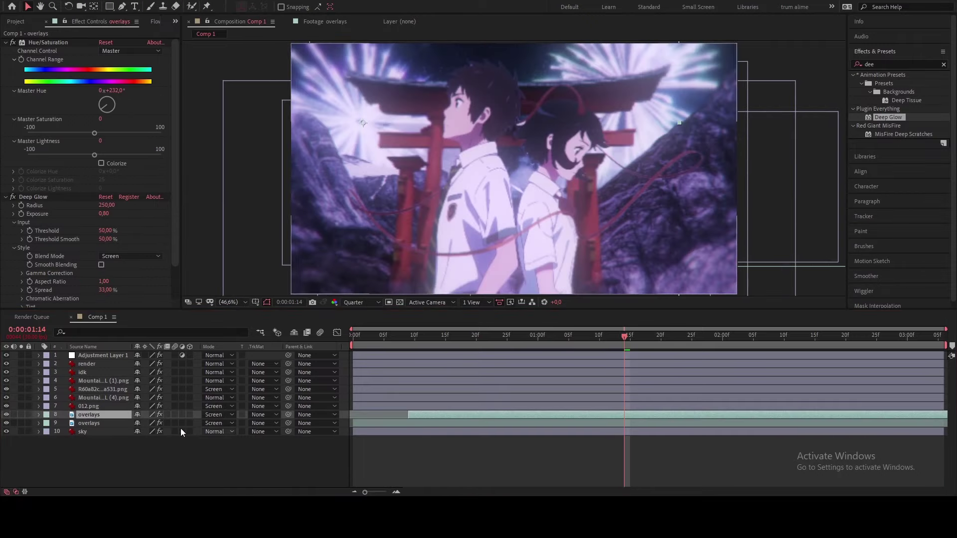
# - Nudge the right and purple fireworks into their final positions above the torii gate
pyautogui.click(84, 425)
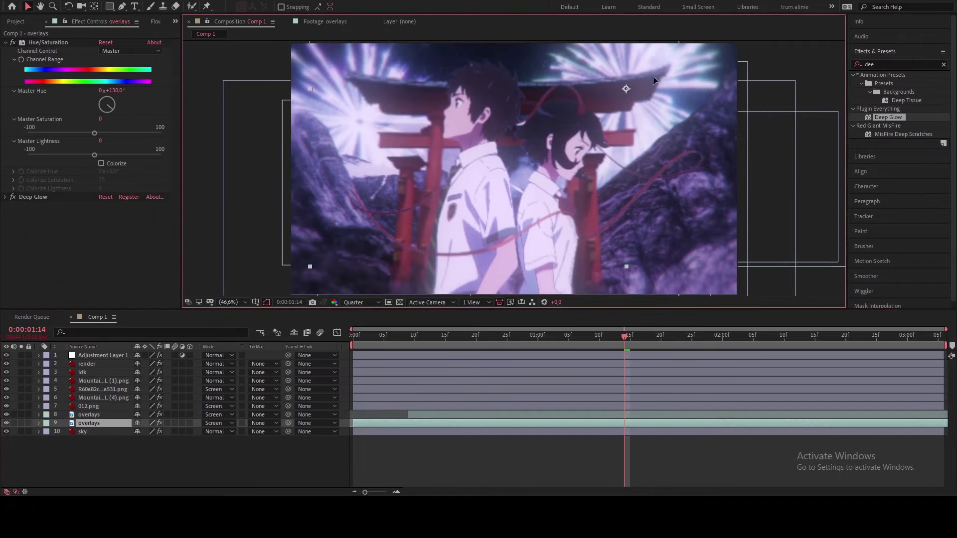
pyautogui.moveTo(653, 76); pyautogui.dragTo(651, 70)
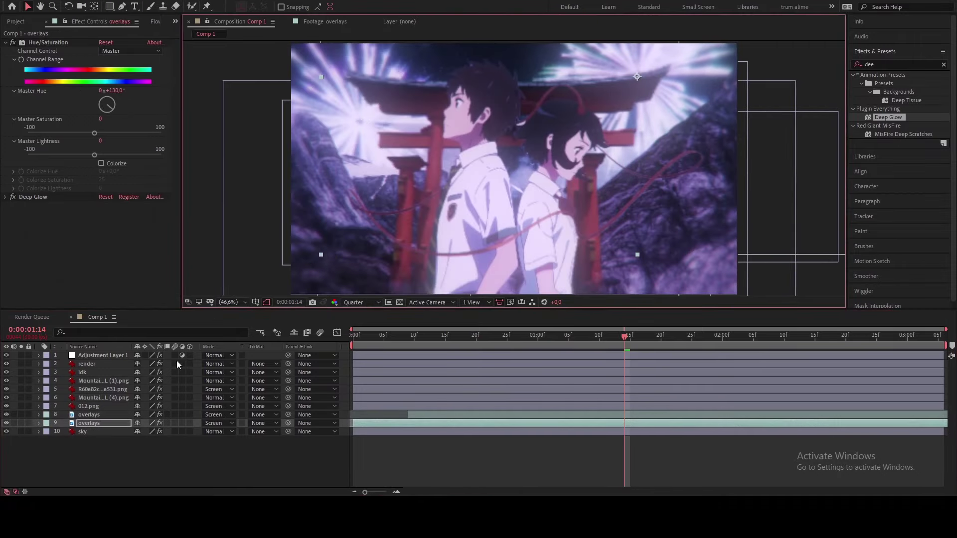
pyautogui.click(88, 415)
pyautogui.moveTo(352, 95); pyautogui.dragTo(358, 77)
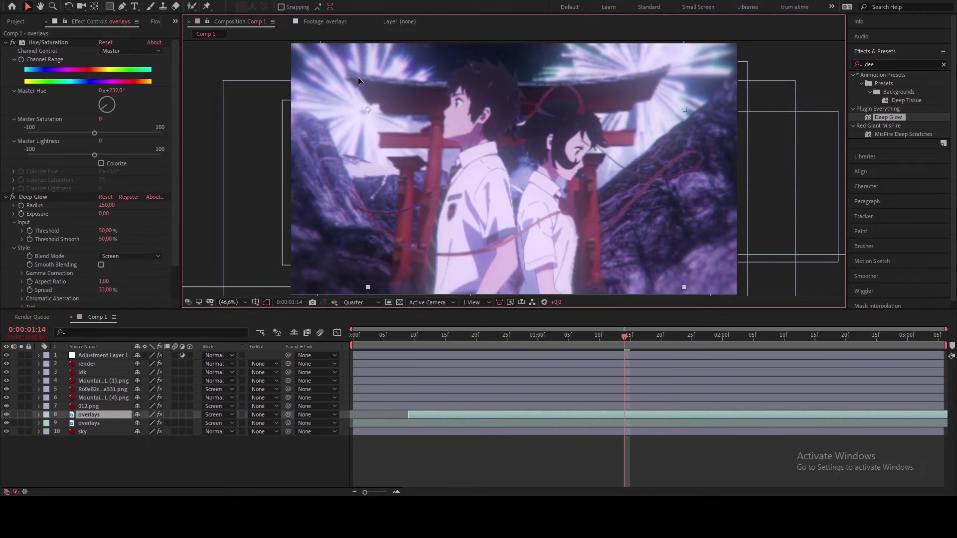
pyautogui.click(464, 449)
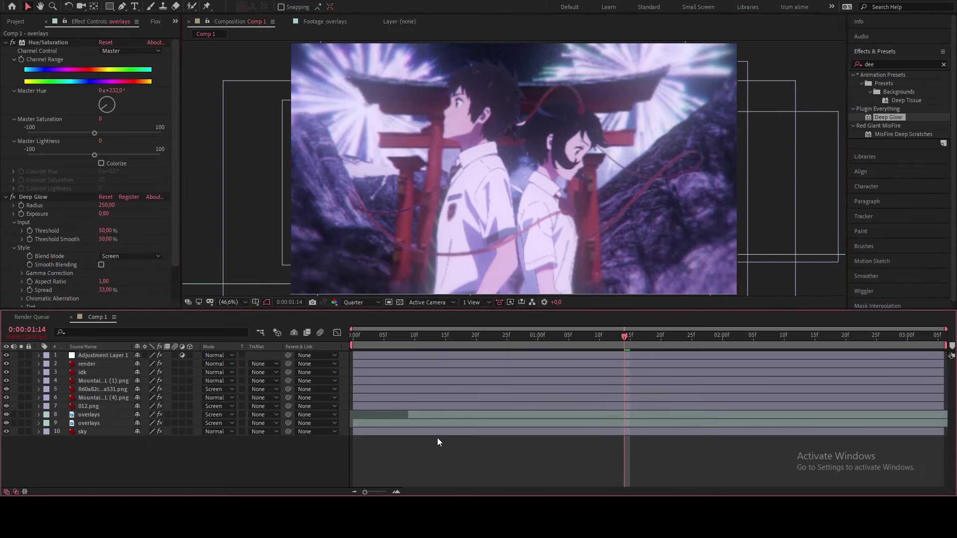
pyautogui.click(15, 21)
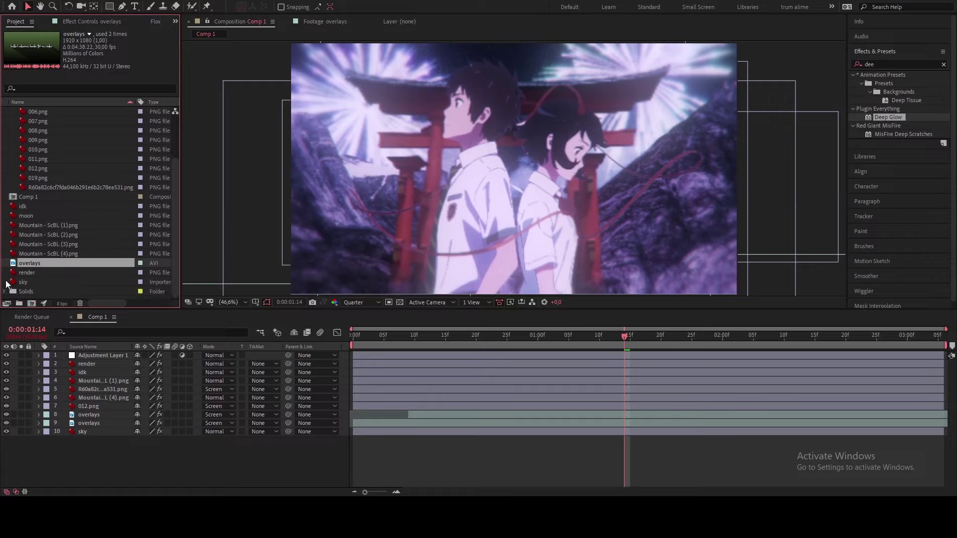
pyautogui.rightClick(94, 457)
# - Create a black solid named Particular and apply the Trapcode Particular effect to it
pyautogui.moveTo(169, 346)
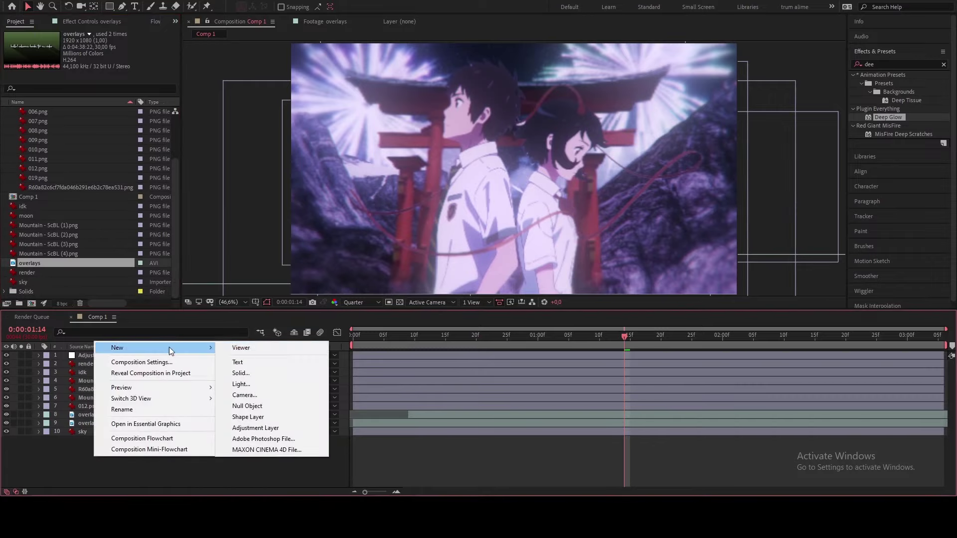
pyautogui.click(235, 373)
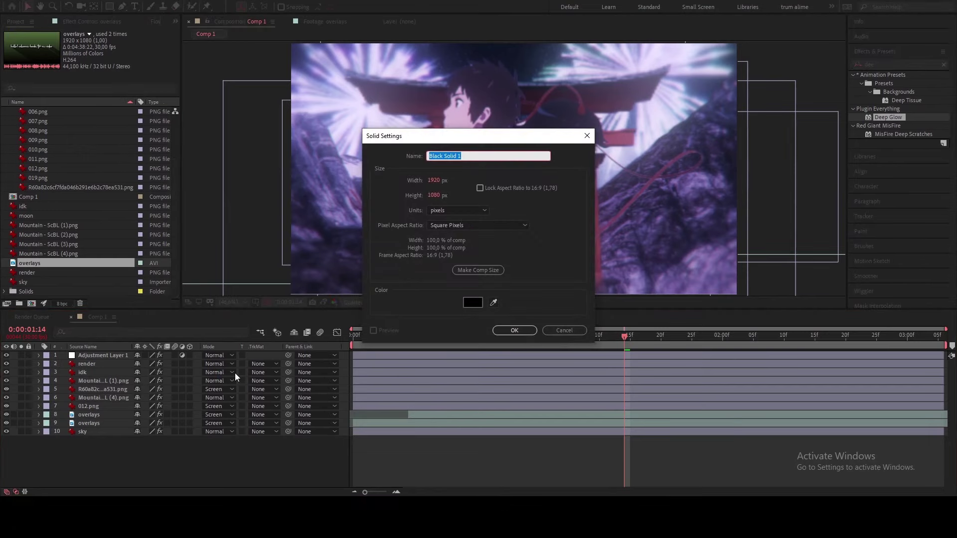
pyautogui.write('Pa')
pyautogui.write('rticular')
pyautogui.press('Return')
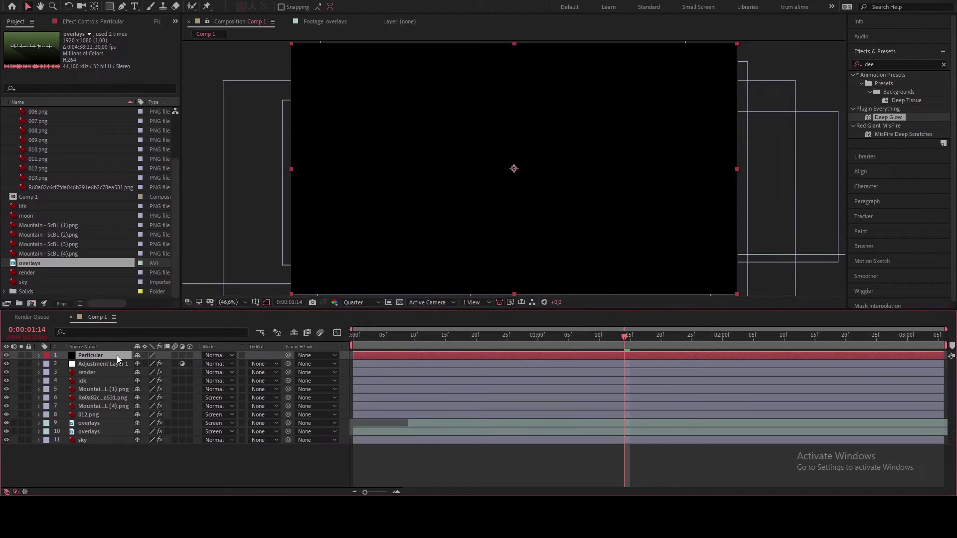
pyautogui.click(917, 64)
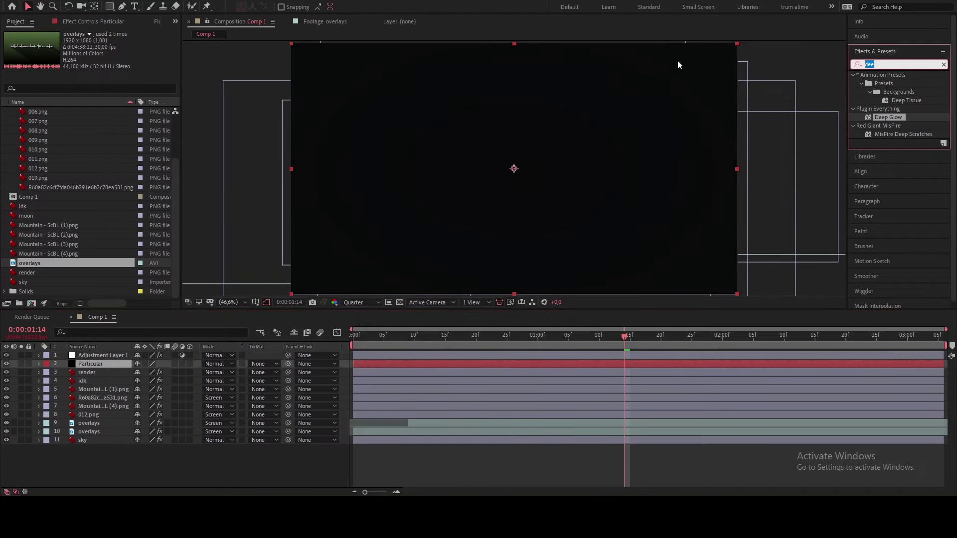
pyautogui.write('parti')
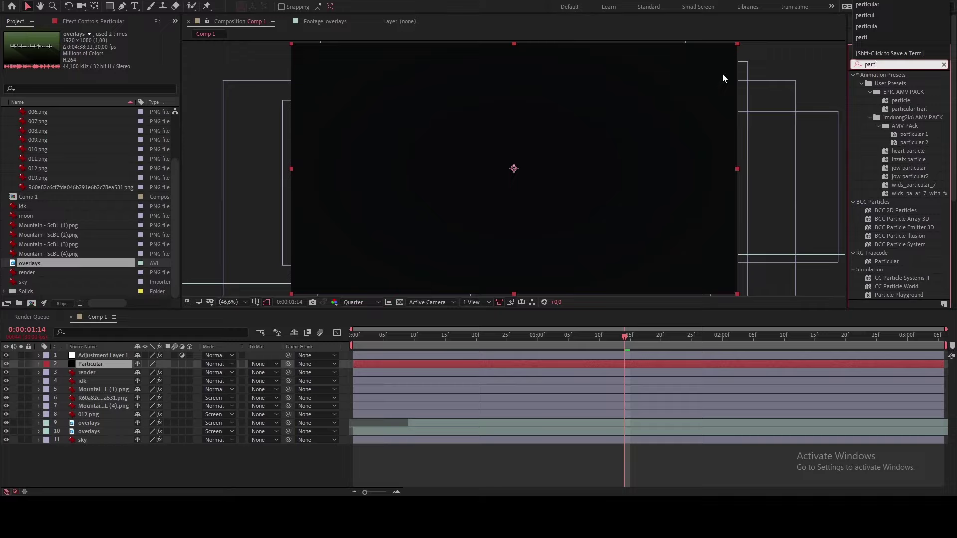
pyautogui.doubleClick(883, 261)
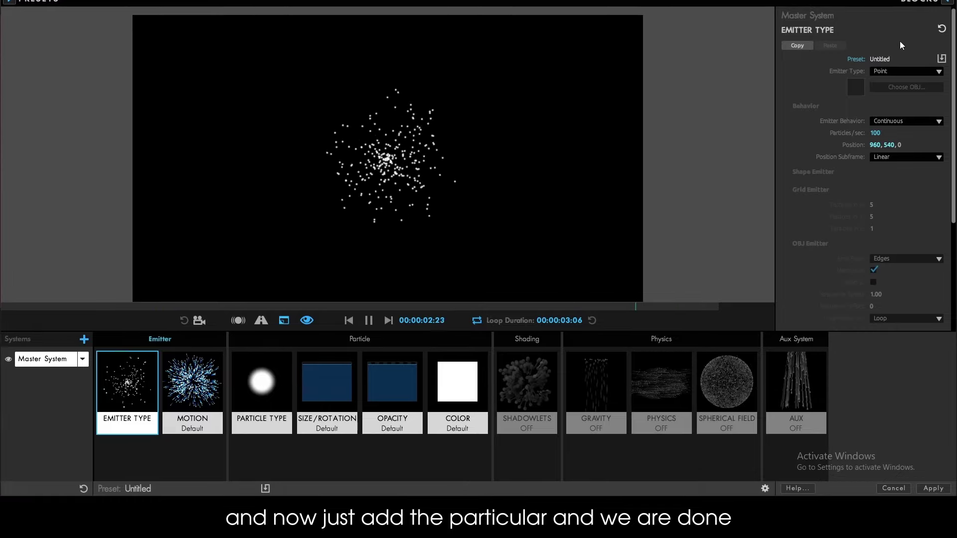
# - Make the emitter a Box with independent sizes X 1920, Y 1080 and Z 5500
pyautogui.click(899, 71)
pyautogui.click(891, 93)
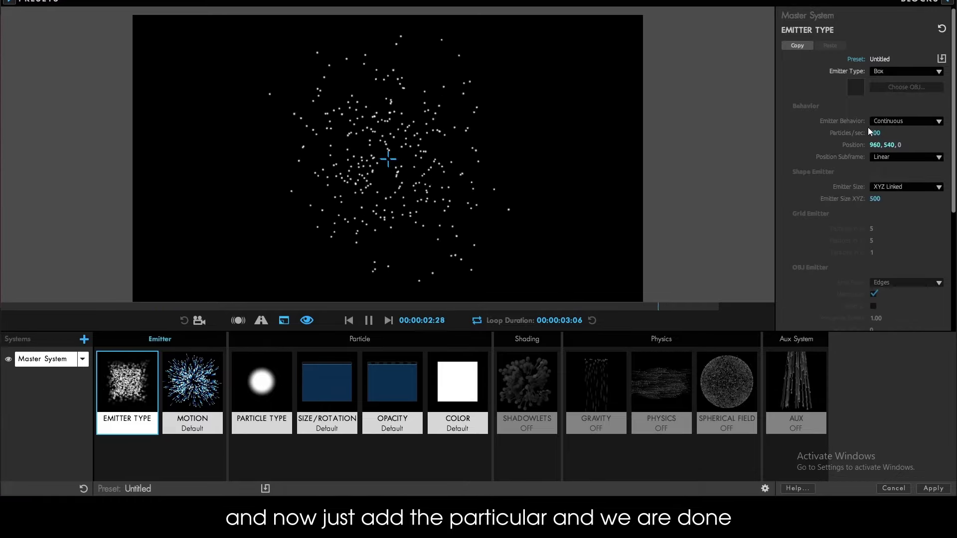
pyautogui.click(891, 187)
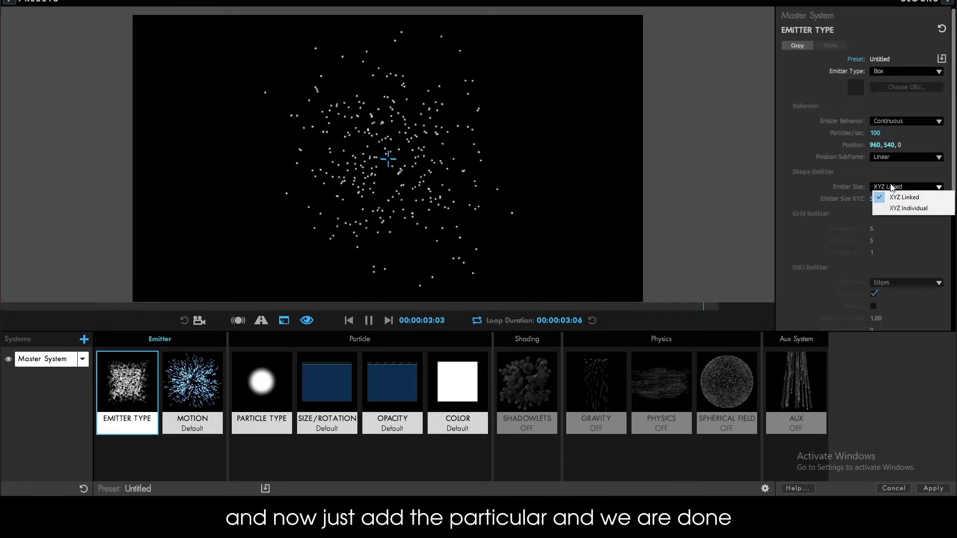
pyautogui.click(879, 204)
pyautogui.click(876, 198)
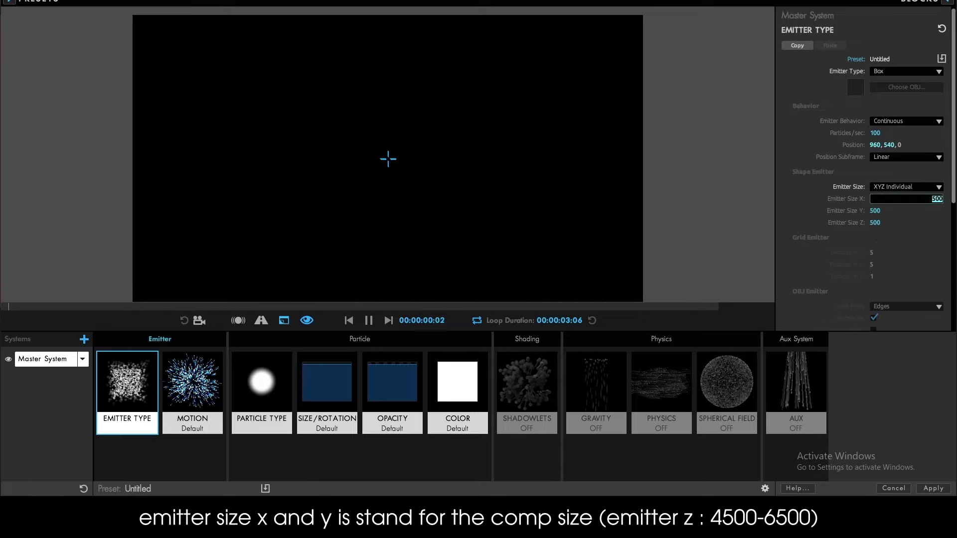
pyautogui.write('1920')
pyautogui.press('Tab')
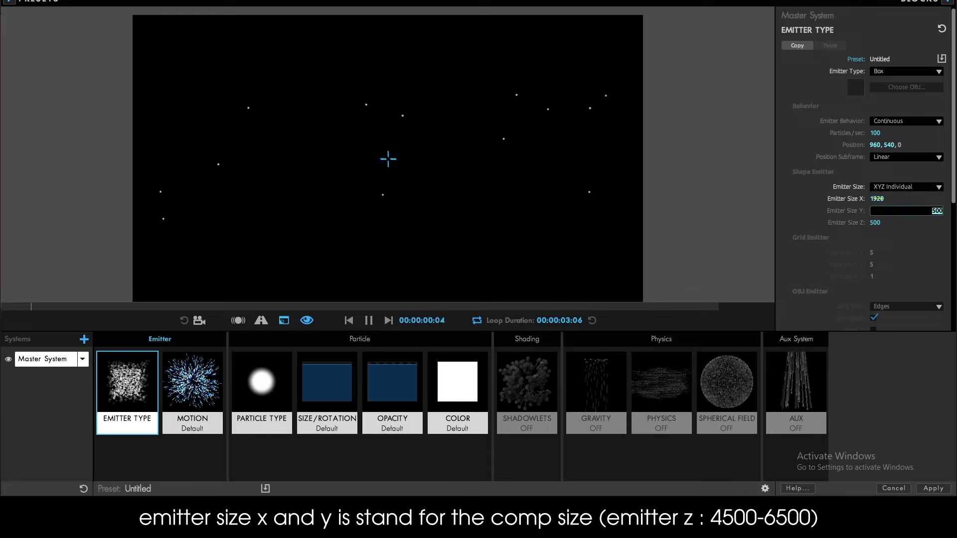
pyautogui.write('1080')
pyautogui.press('Return')
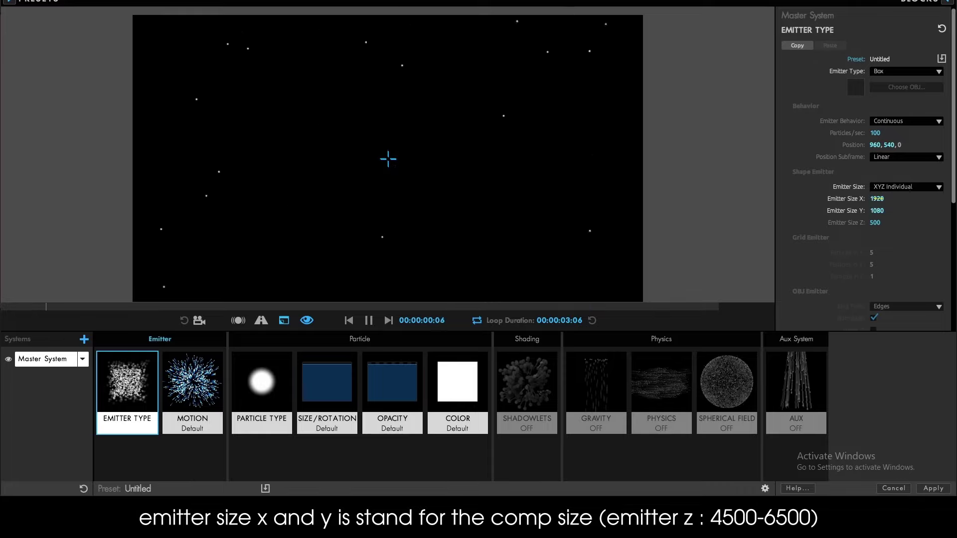
pyautogui.moveTo(874, 223)
pyautogui.mouseDown()
pyautogui.moveTo(892, 222)
pyautogui.moveTo(878, 222)
pyautogui.mouseUp()
pyautogui.click(873, 222)
pyautogui.write('5500')
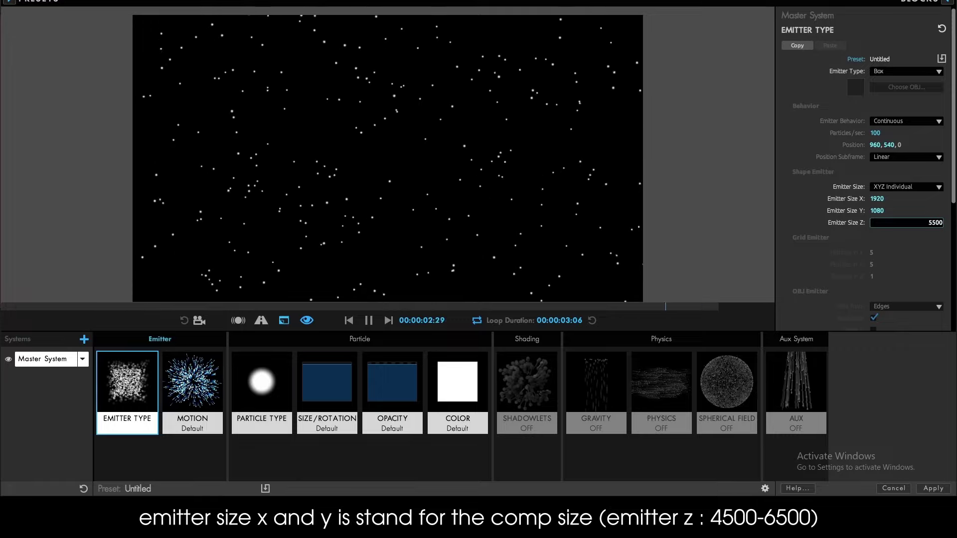
pyautogui.press('Return')
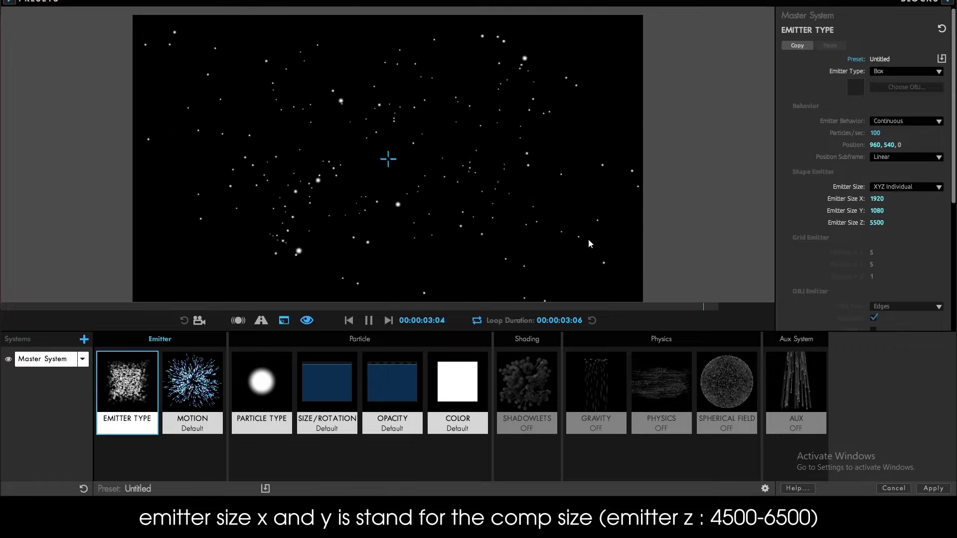
# - Set the particle velocity to 50 in the Motion settings
pyautogui.click(192, 388)
pyautogui.click(877, 178)
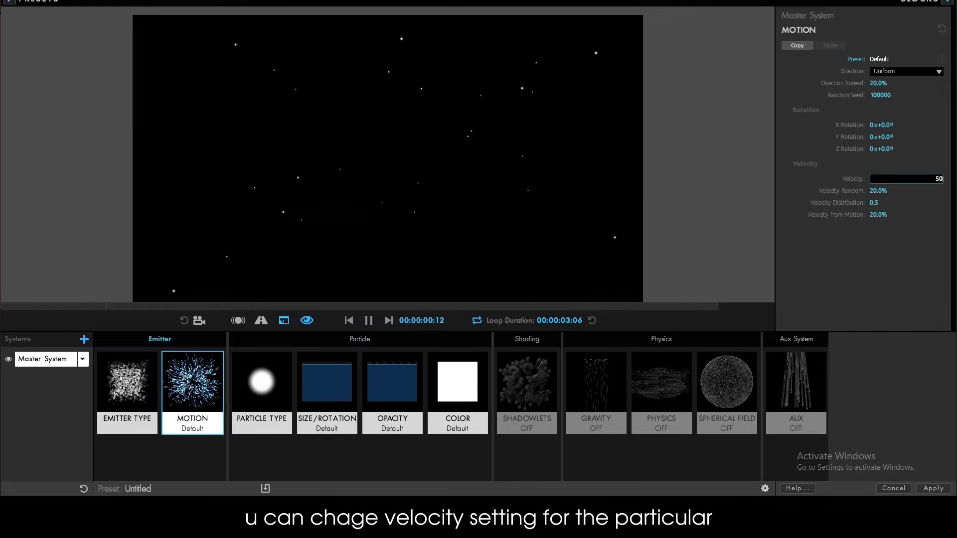
pyautogui.write('50')
pyautogui.press('Return')
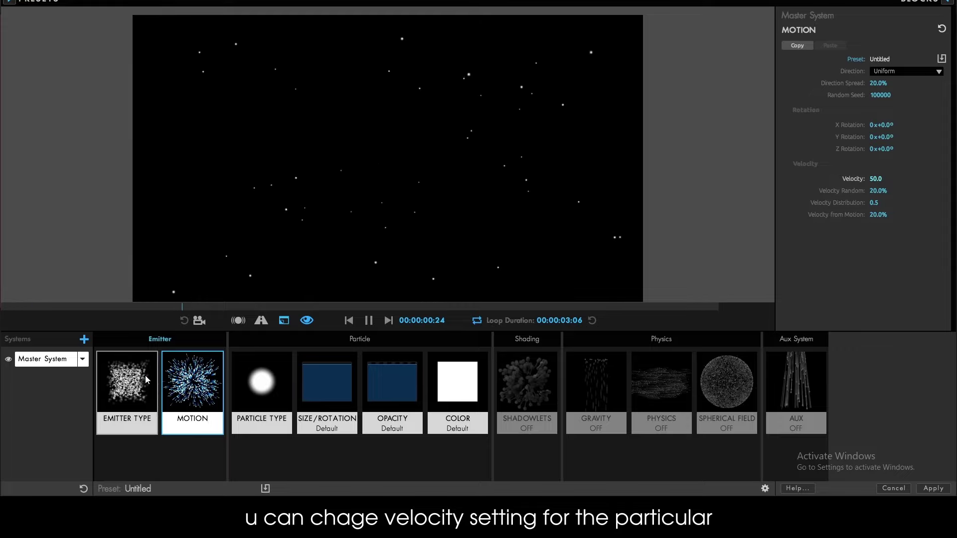
pyautogui.click(127, 384)
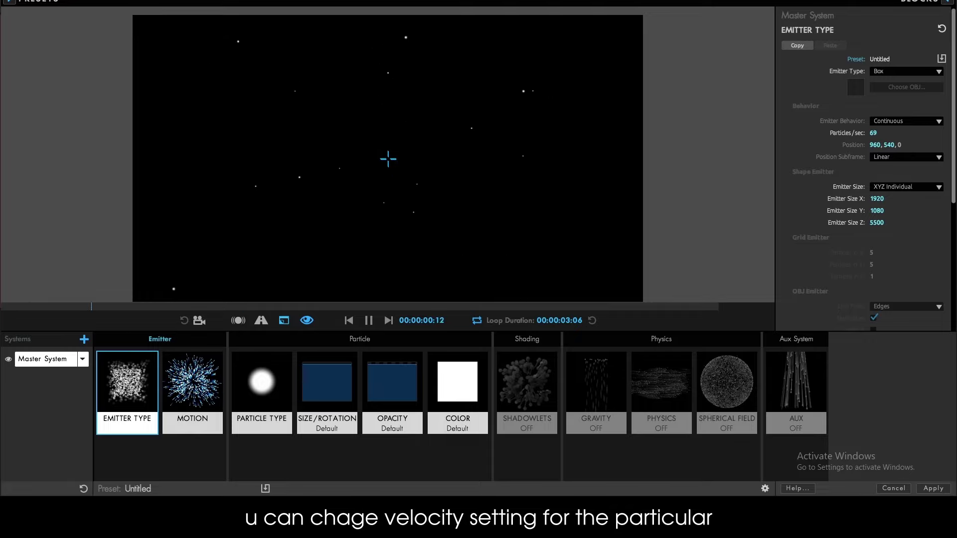
# - Apply the triangle preset to both size over life and opacity over life
pyautogui.click(322, 392)
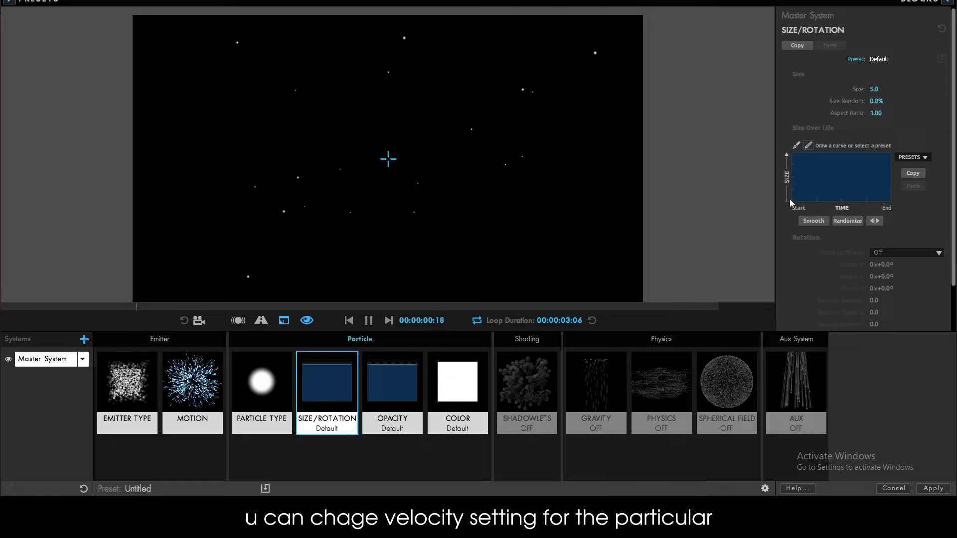
pyautogui.click(912, 157)
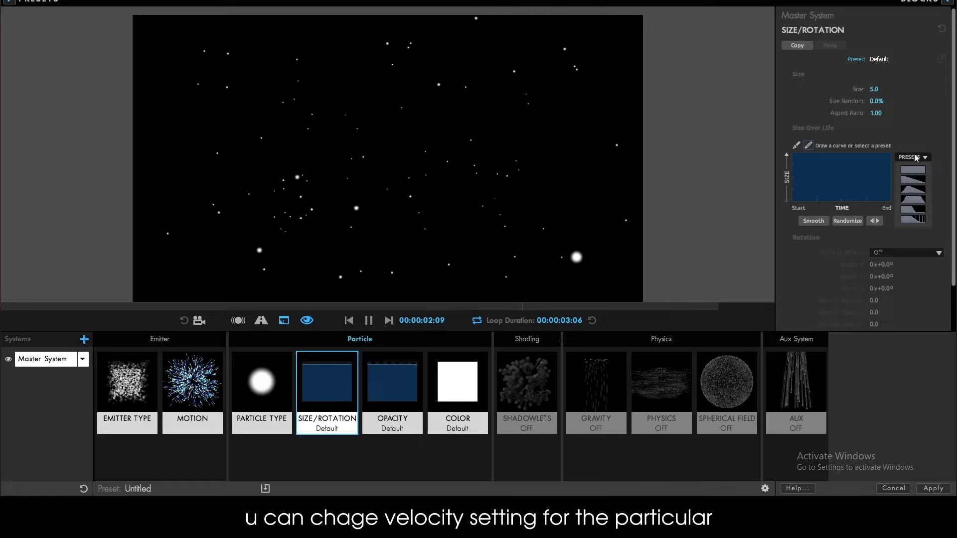
pyautogui.click(912, 194)
pyautogui.click(399, 382)
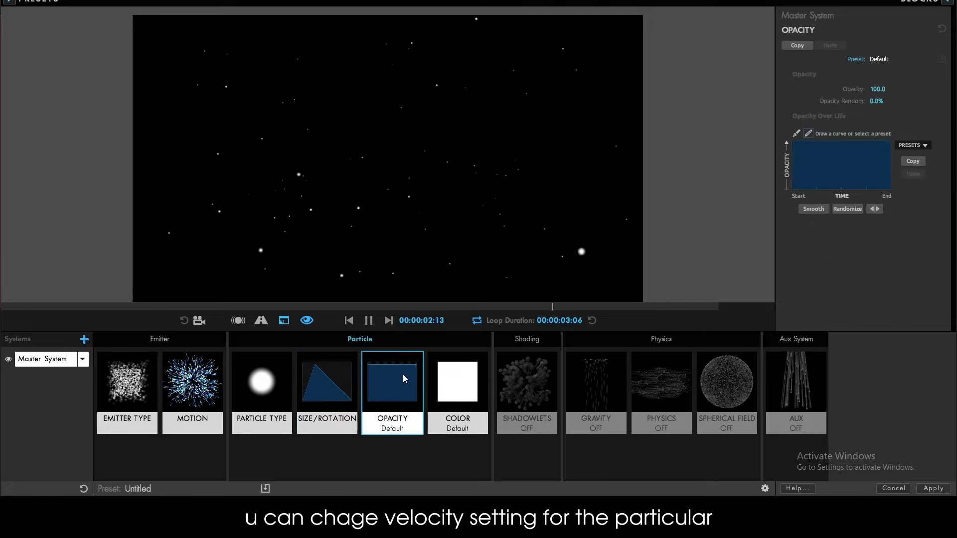
pyautogui.click(908, 146)
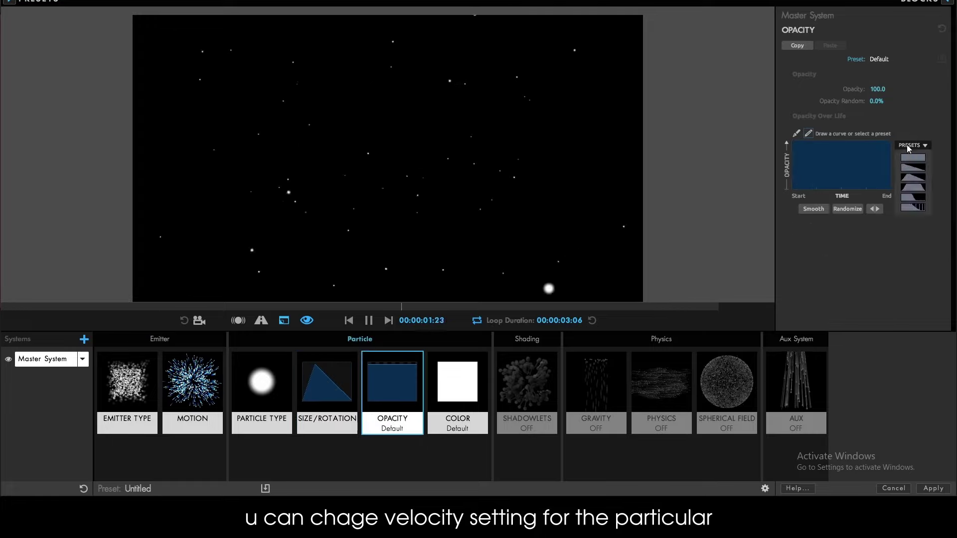
pyautogui.click(913, 180)
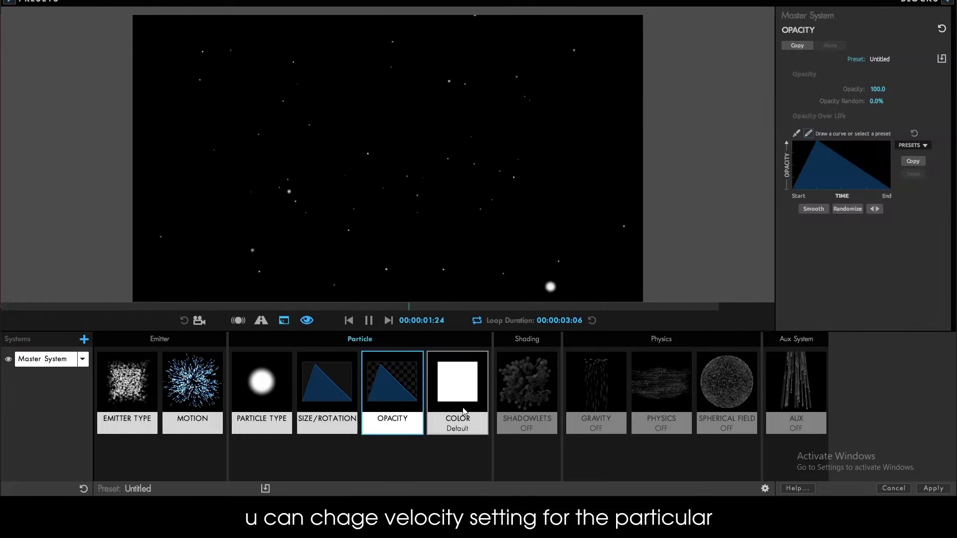
# - Apply the Electric colour preset to the particles and send the design back to After Effects
pyautogui.click(464, 412)
pyautogui.click(857, 59)
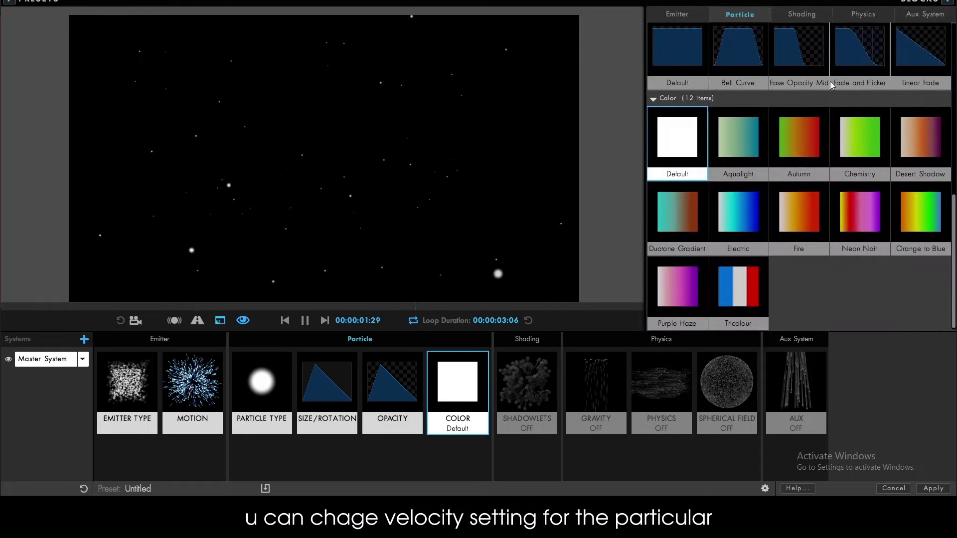
pyautogui.click(742, 223)
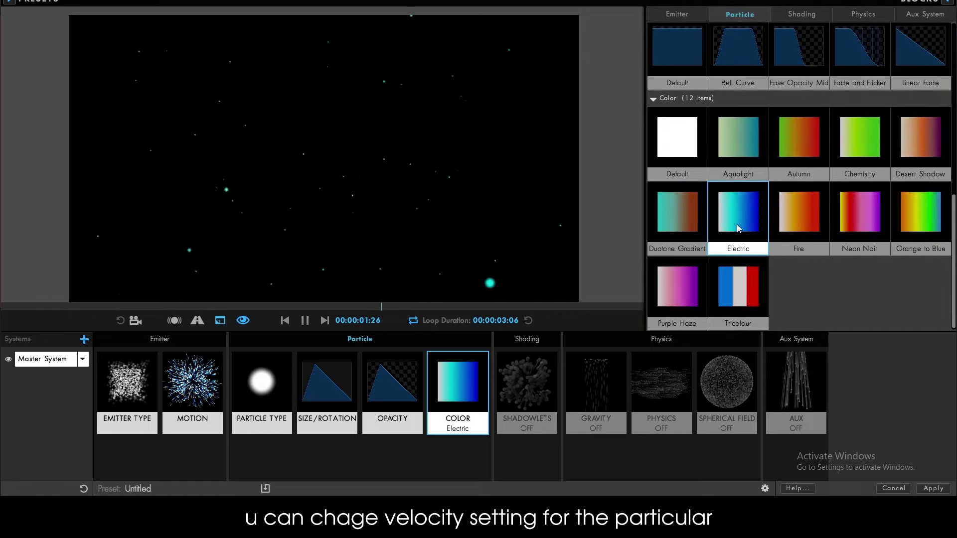
pyautogui.click(945, 2)
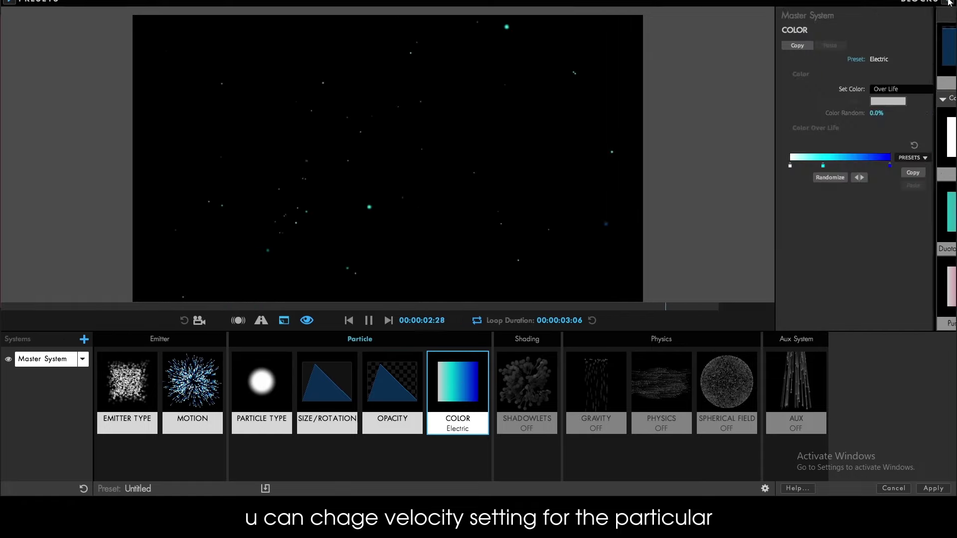
pyautogui.click(932, 488)
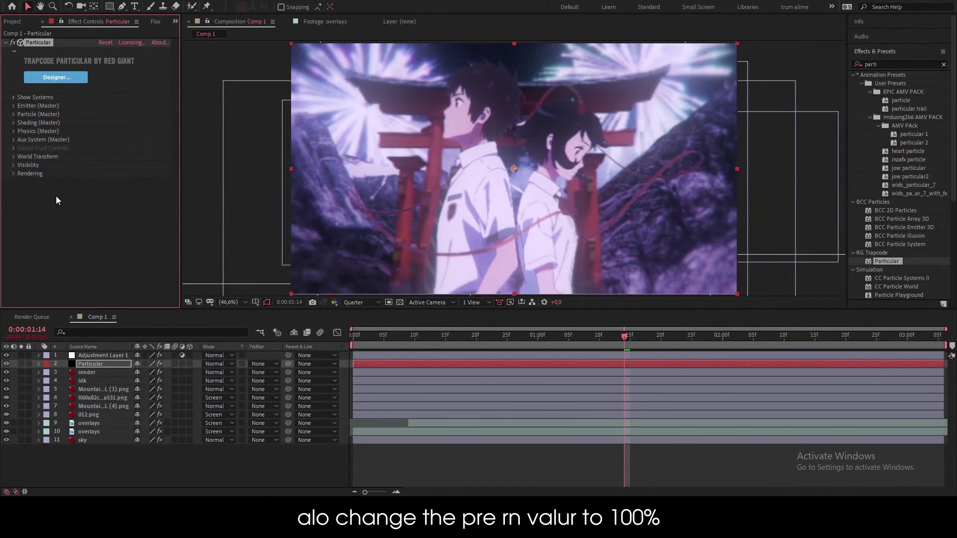
# - Under Emitter (Master) > Emission Extras, set Pre Run to 100%, then solo the Particular layer
pyautogui.click(13, 106)
pyautogui.scroll(-1, 15, 104)
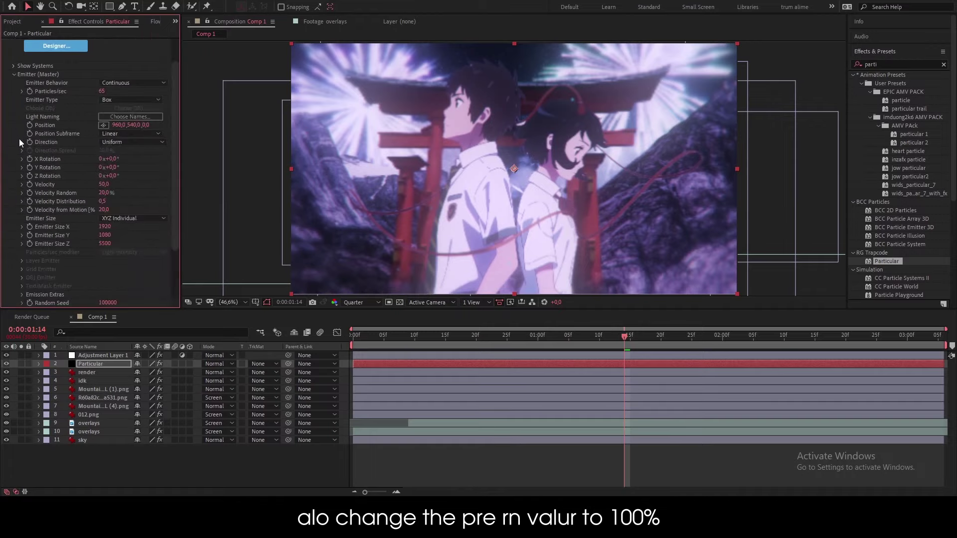
pyautogui.scroll(-2, 50, 224)
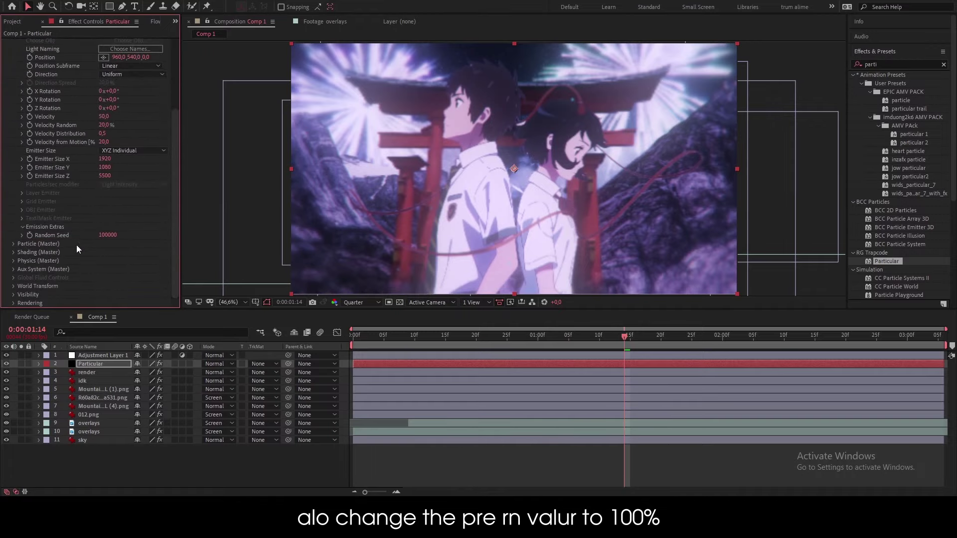
pyautogui.click(28, 227)
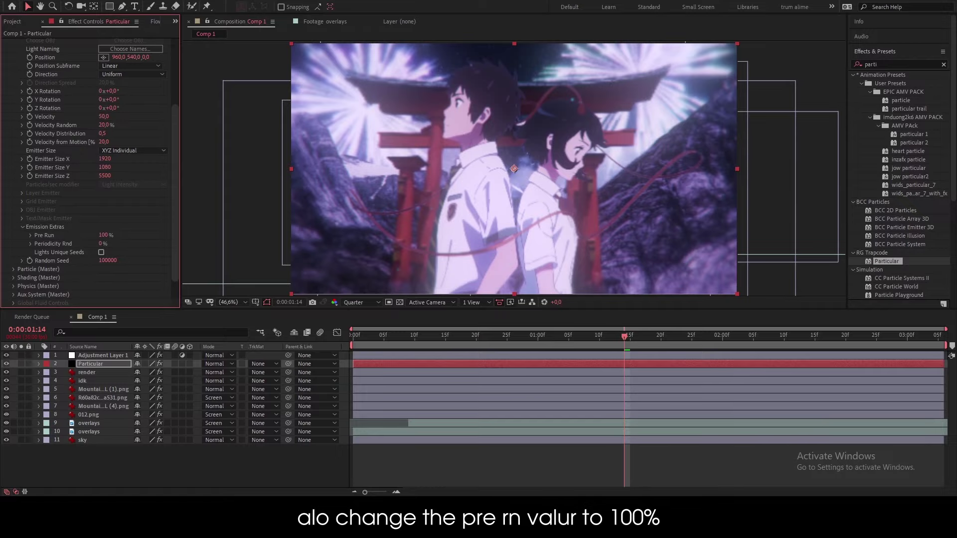
pyautogui.click(21, 363)
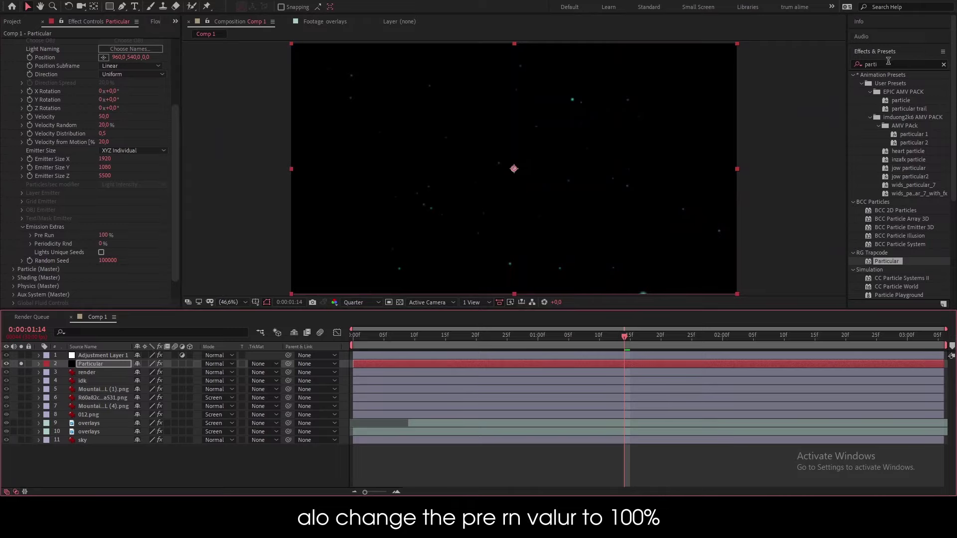
# - Apply Deep Glow to the Particular layer via a 'dee' effects search, then unsolo it
pyautogui.click(888, 62)
pyautogui.write('dee')
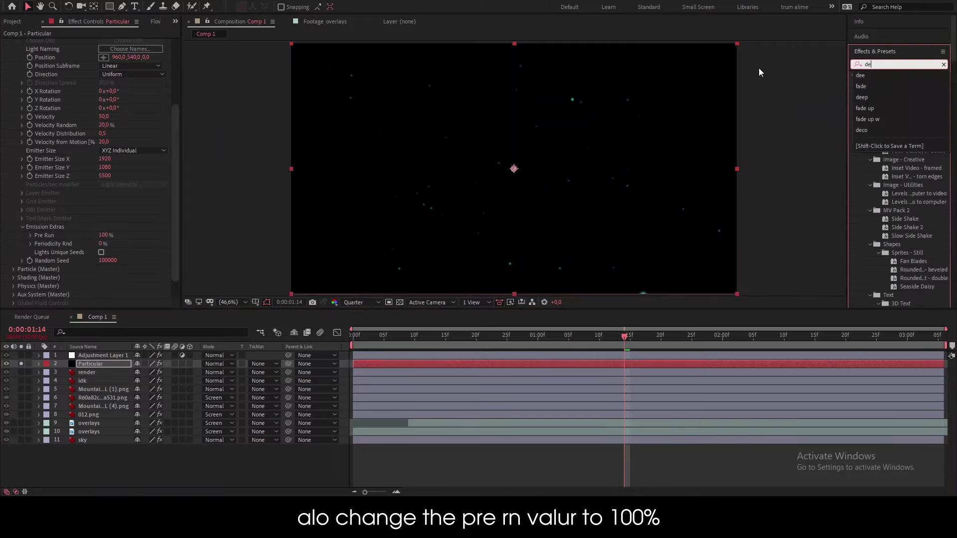
pyautogui.doubleClick(892, 116)
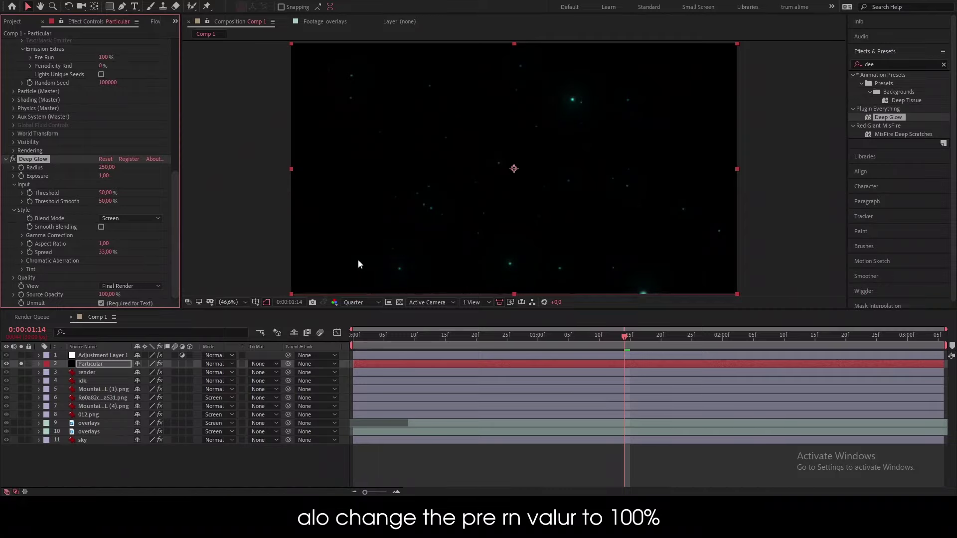
pyautogui.click(21, 363)
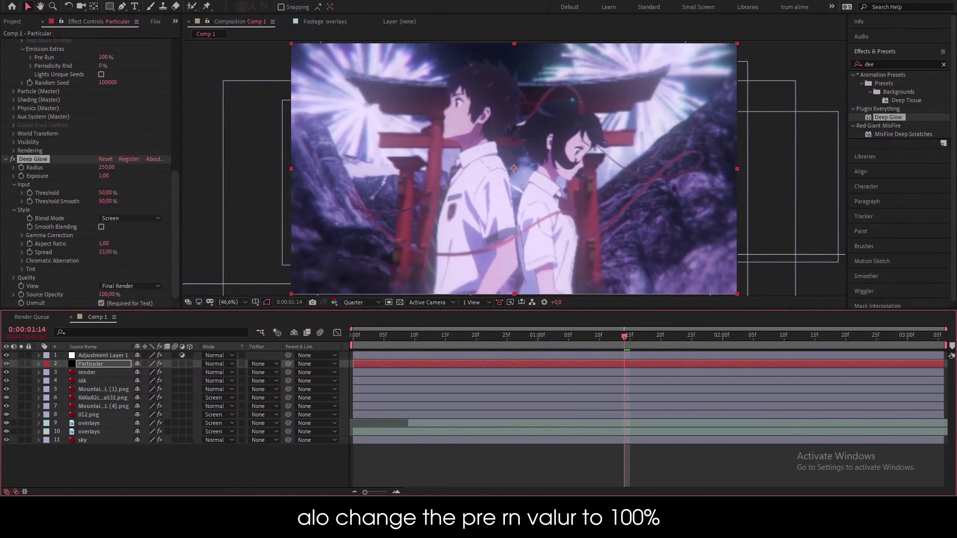
# - Play the comp preview, then check frames at 0:00:00:10, 0:00:01:04 and 0:00:02:04
pyautogui.press('space')
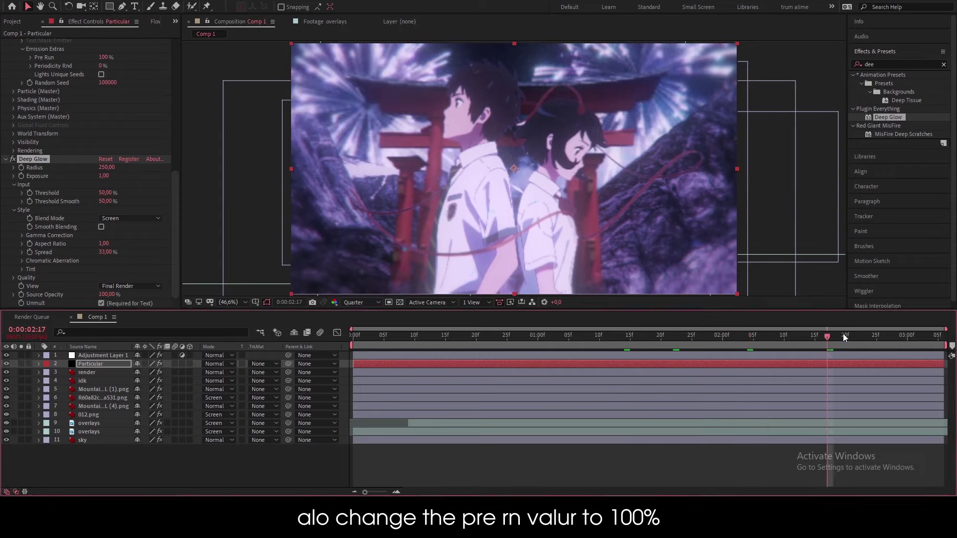
pyautogui.click(492, 347)
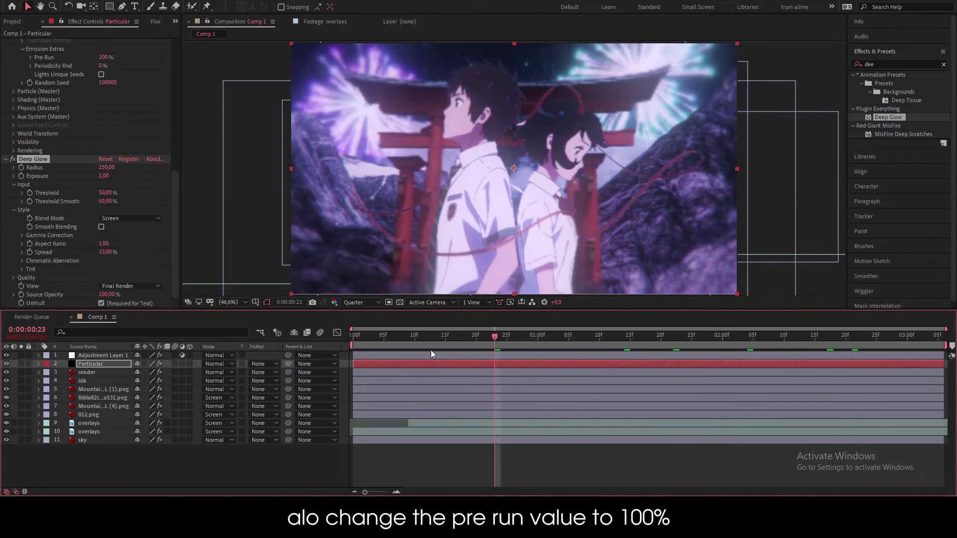
pyautogui.click(390, 340)
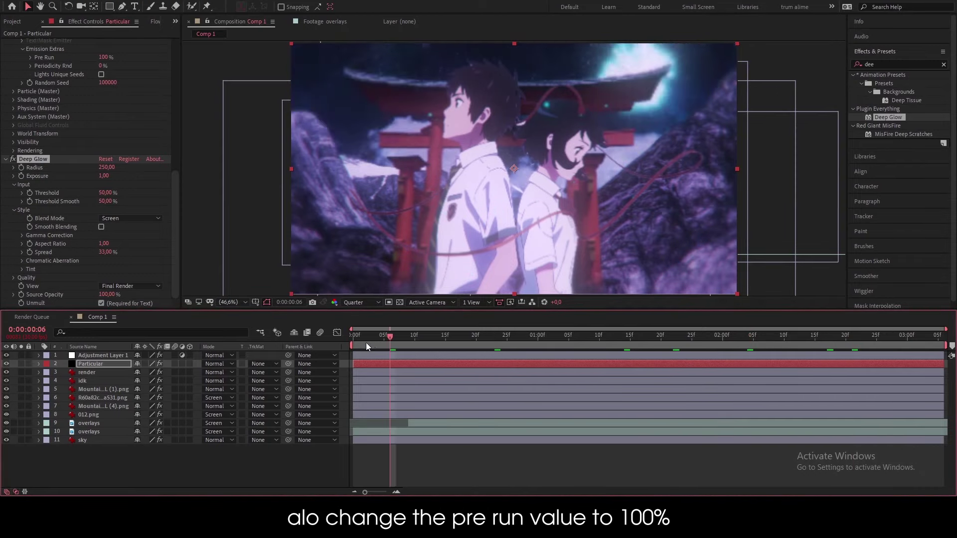
pyautogui.click(415, 343)
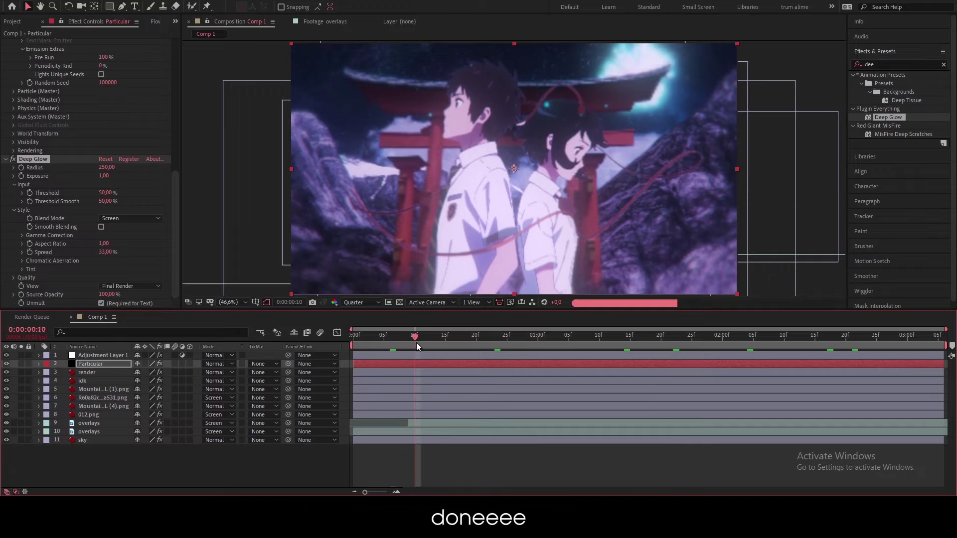
pyautogui.click(564, 335)
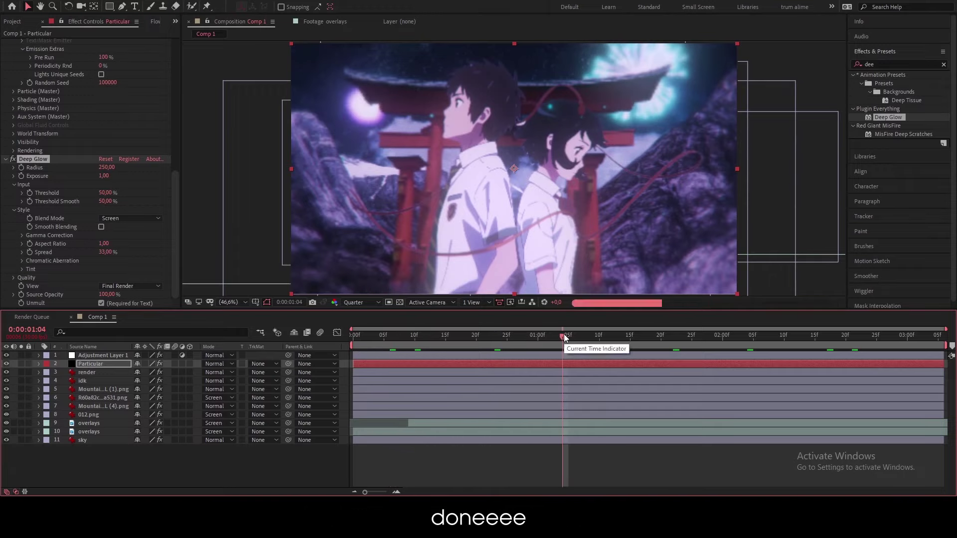
pyautogui.click(748, 343)
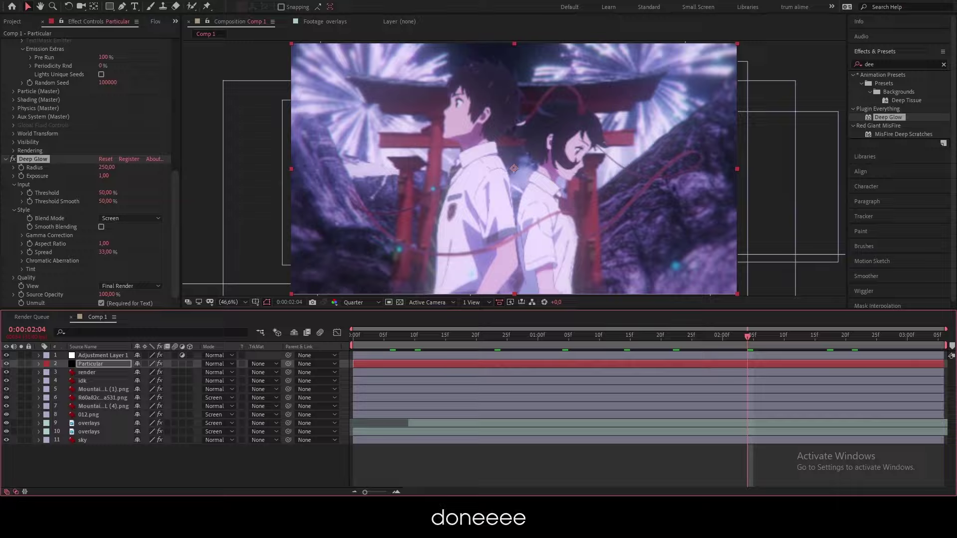